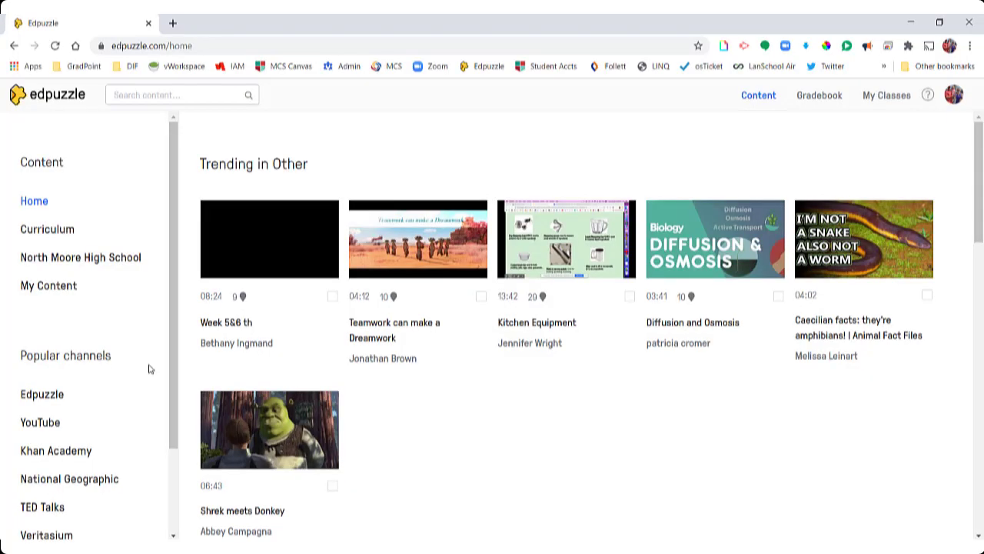
Step: Browse the videos in the Crash Course popular channel
{"action": "scroll", "coordinate": [149, 392], "scroll_direction": "down", "scroll_amount": 3}
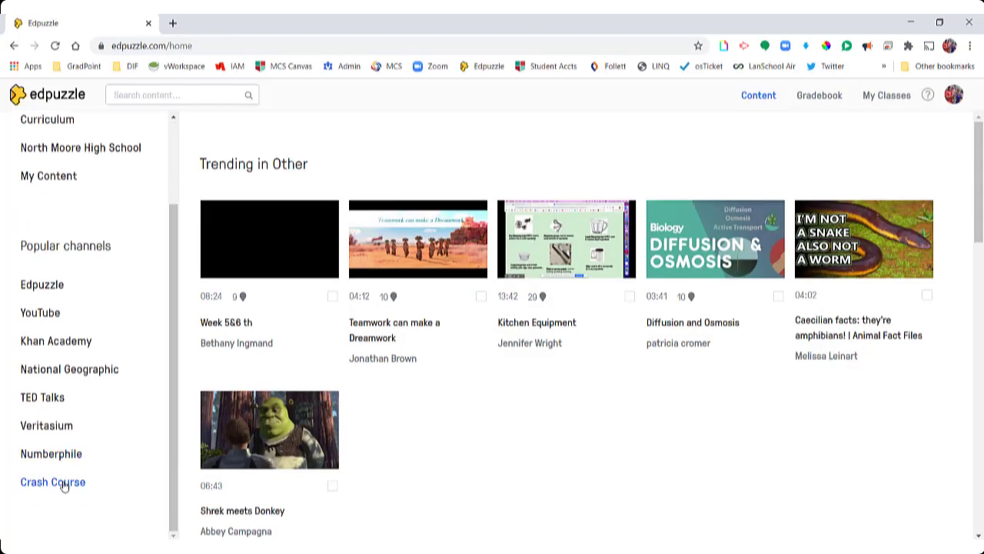
{"action": "left_click", "coordinate": [60, 484]}
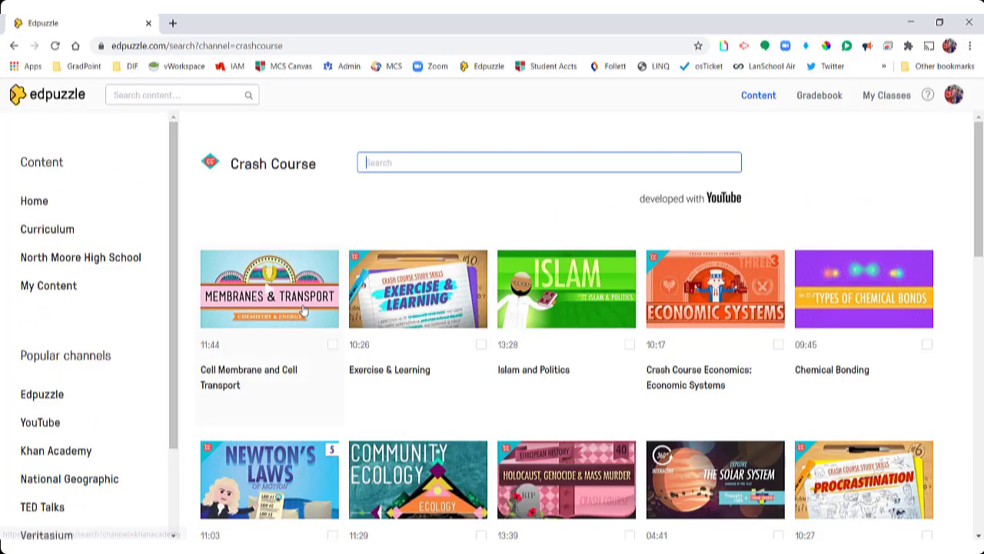
{"action": "scroll", "coordinate": [331, 321], "scroll_direction": "down", "scroll_amount": 1}
{"action": "scroll", "coordinate": [332, 322], "scroll_direction": "down", "scroll_amount": 6}
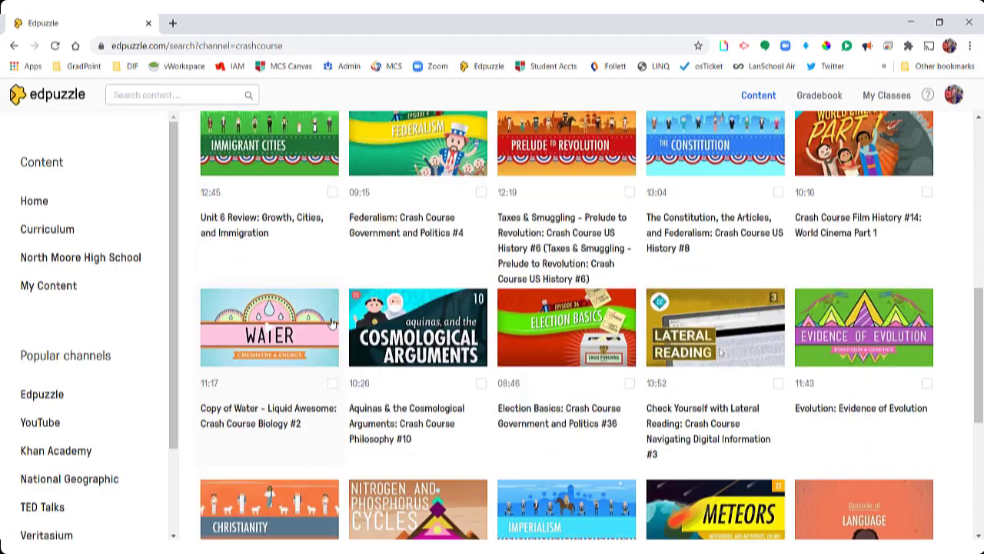
Step: Look at the YouTube channel and the options for adding content to My Content
{"action": "left_click", "coordinate": [43, 422]}
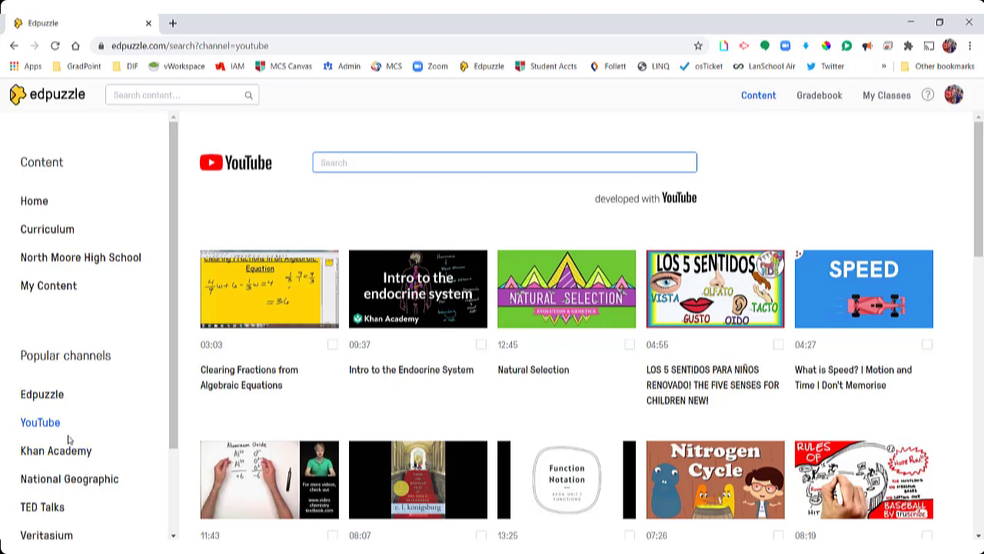
{"action": "left_click", "coordinate": [50, 285]}
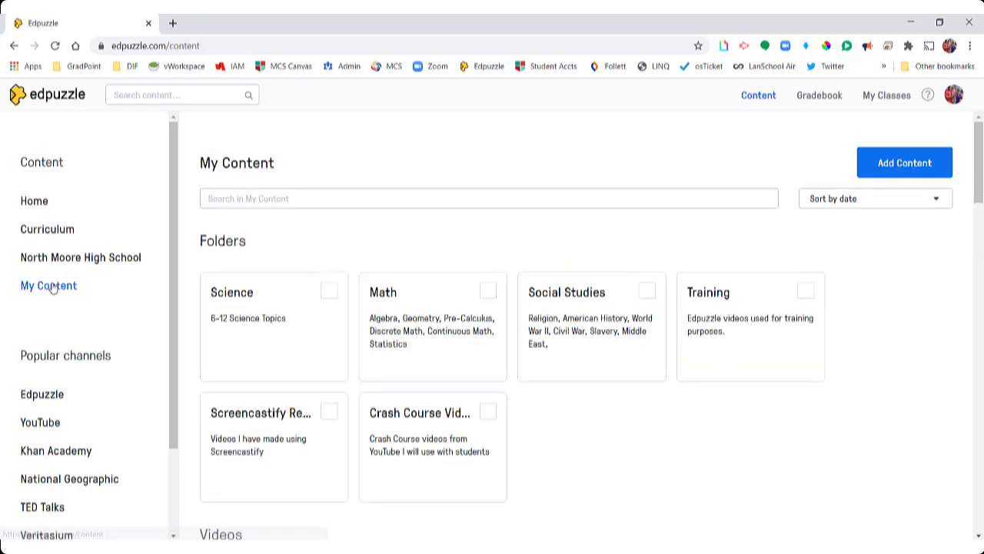
{"action": "left_click", "coordinate": [871, 169]}
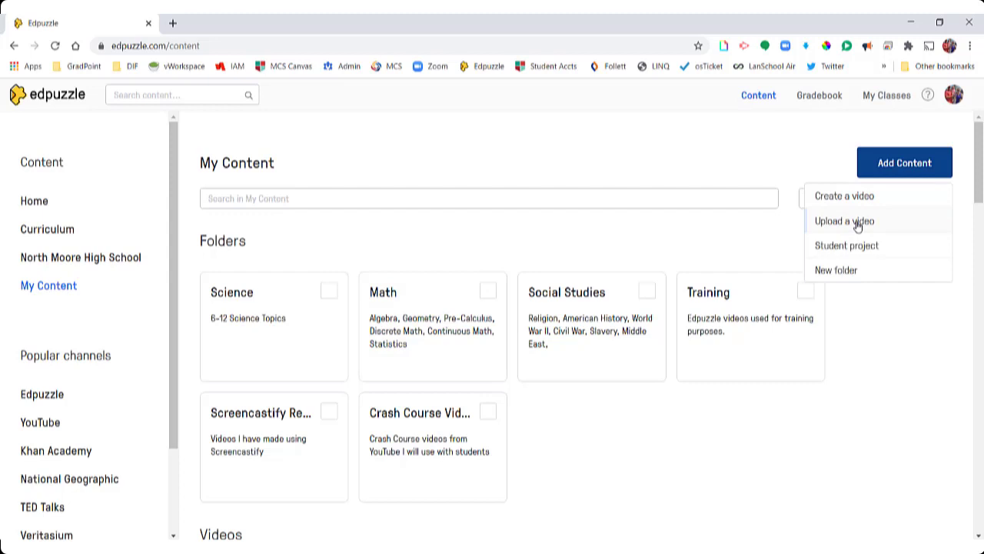
{"action": "left_click", "coordinate": [878, 167]}
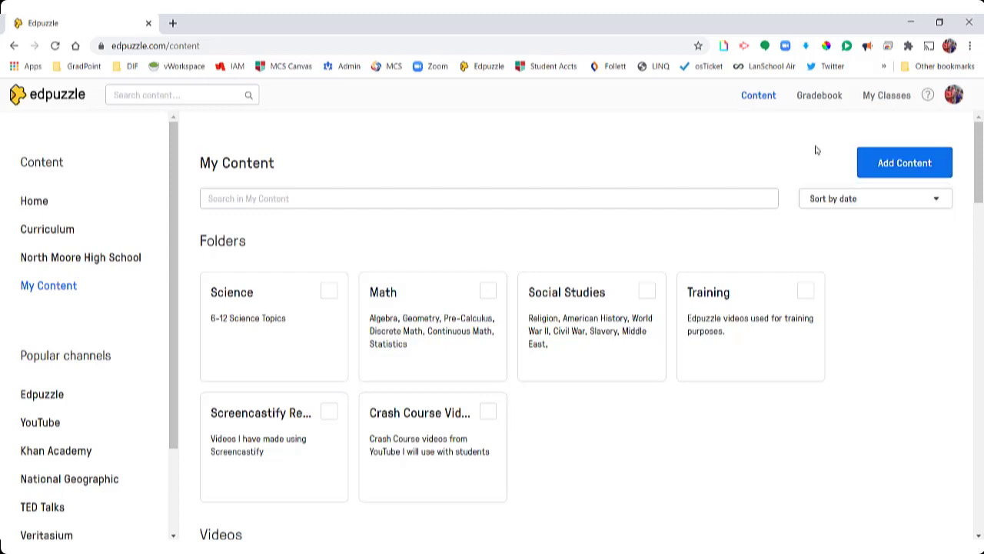
{"action": "left_click", "coordinate": [879, 167]}
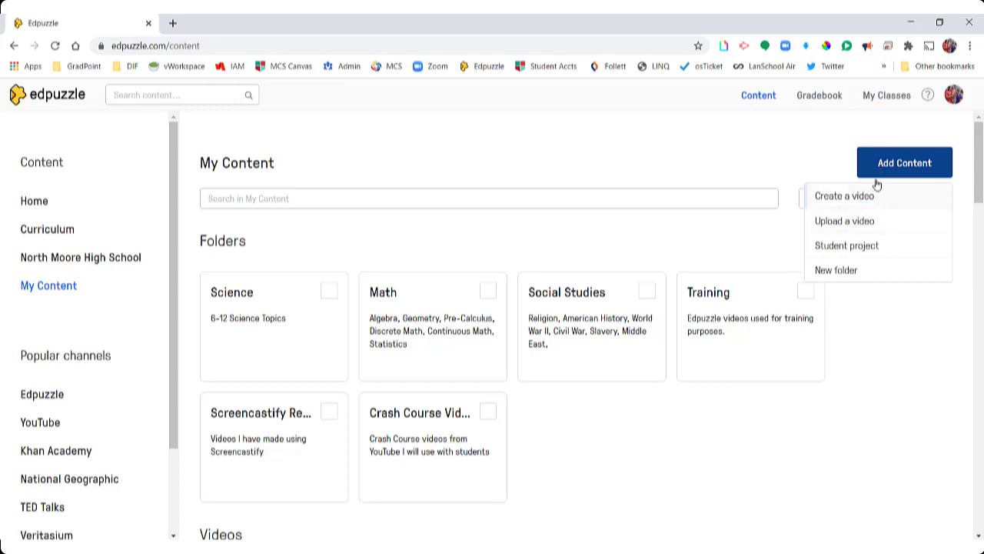
Step: Find the Crash Course video "Copy of Water - Liquid Awesome: Crash Course Biology #2" and open it for editing
{"action": "left_click", "coordinate": [40, 423]}
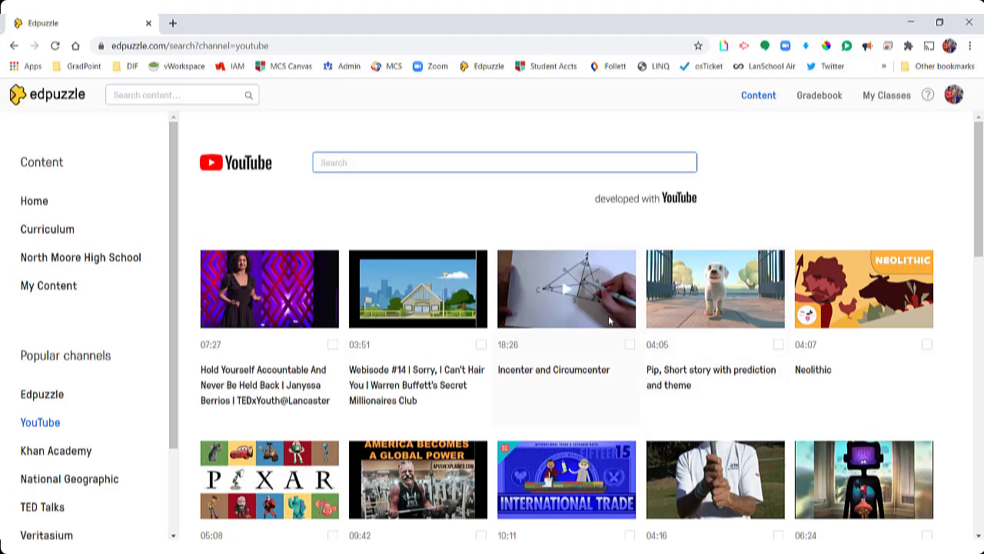
{"action": "scroll", "coordinate": [612, 315], "scroll_direction": "down", "scroll_amount": 5}
{"action": "scroll", "coordinate": [30, 440], "scroll_direction": "down", "scroll_amount": 2}
{"action": "left_click", "coordinate": [52, 481]}
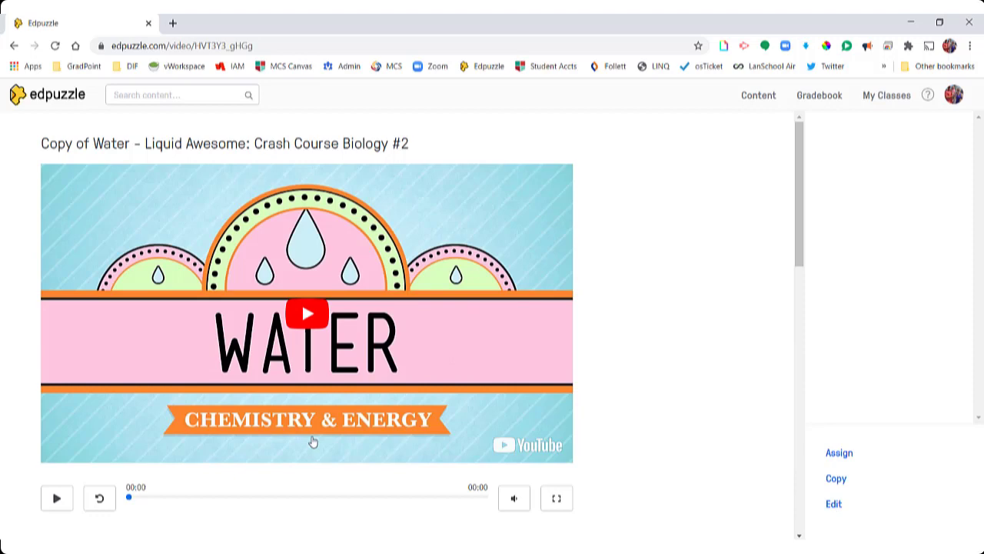
{"action": "left_click", "coordinate": [835, 505]}
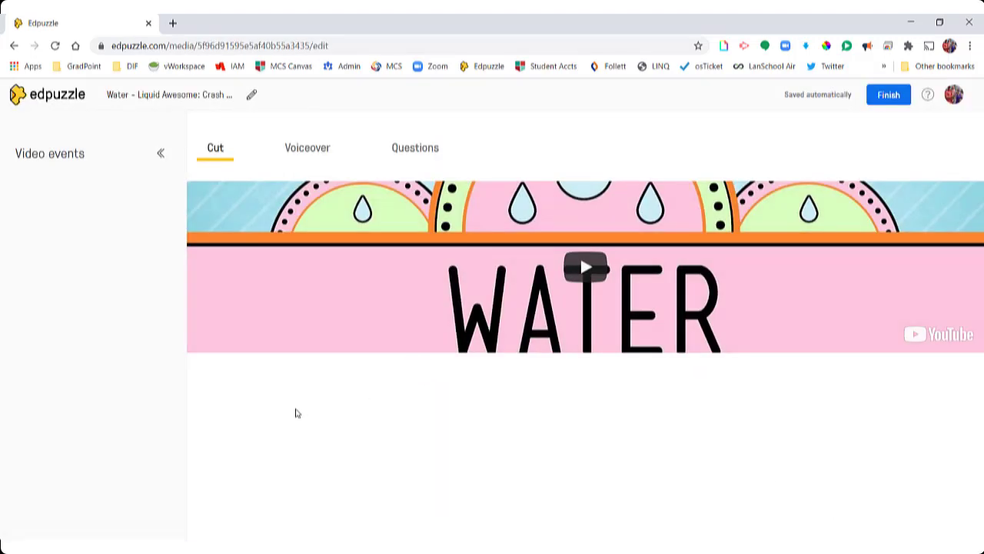
Step: Trim the video to a section about 01:05 long that ends at about 02:44
{"action": "left_click", "coordinate": [255, 433]}
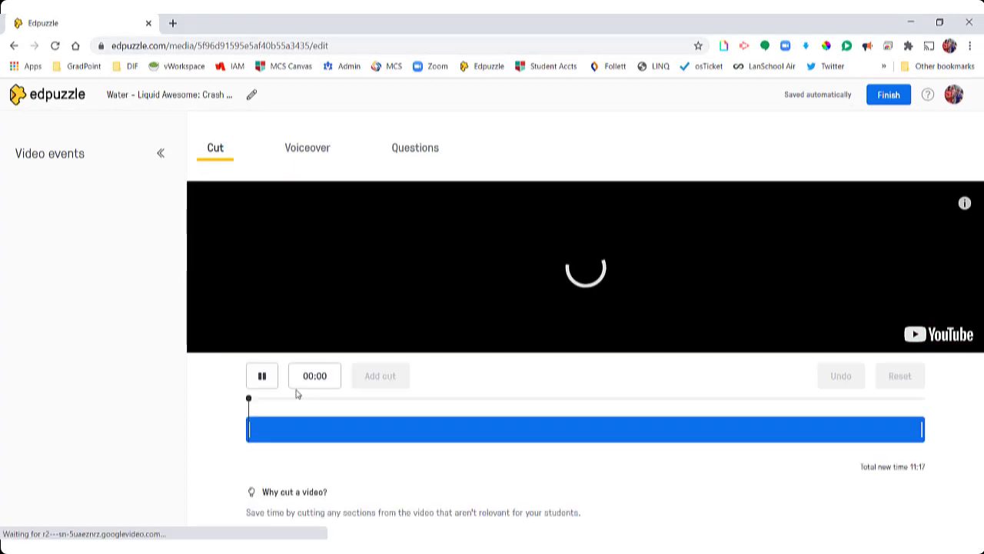
{"action": "left_click", "coordinate": [262, 375]}
{"action": "left_click", "coordinate": [248, 427]}
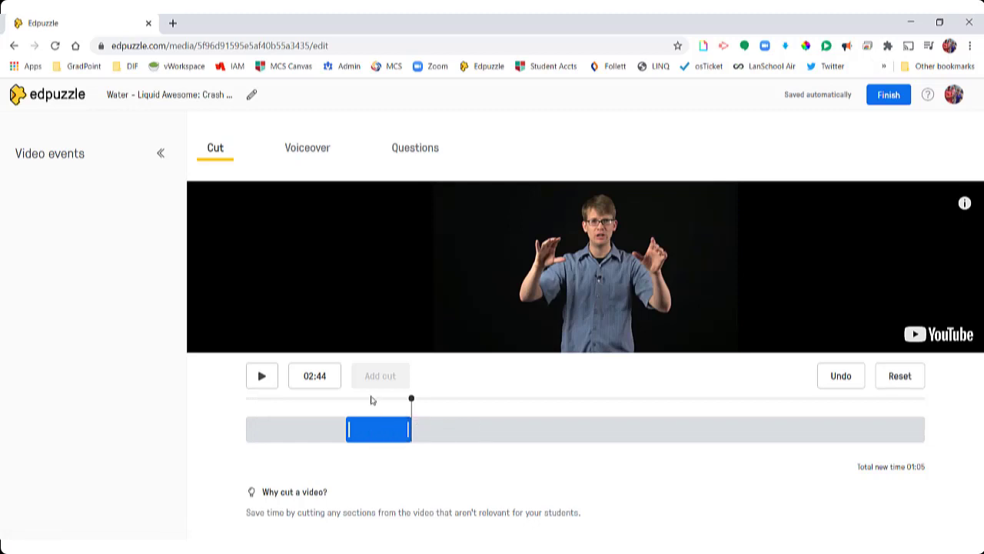
Step: Add a multiple-choice question at 00:11, "What does the formula H₂O tell us about the structure of a water molecule?", with two answer choices
{"action": "left_click", "coordinate": [417, 150]}
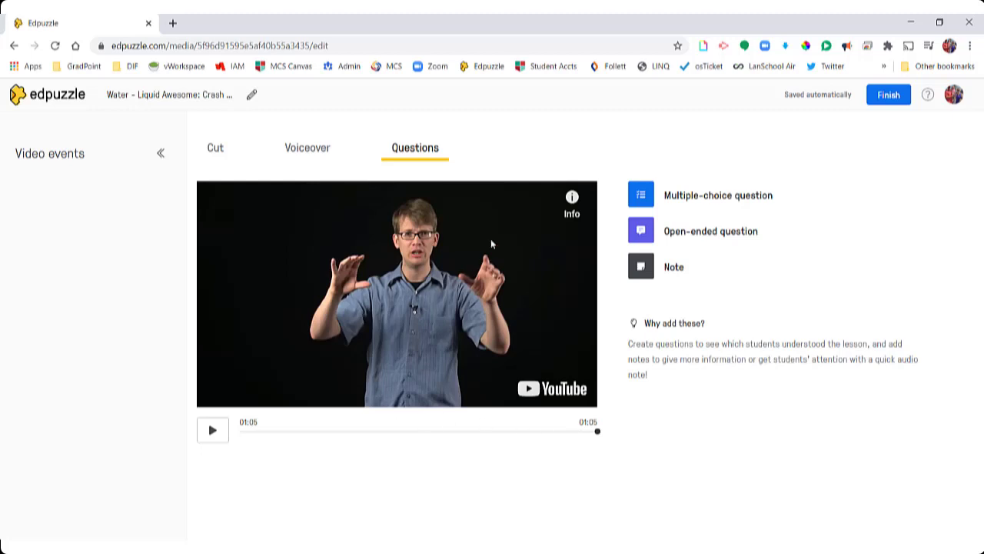
{"action": "left_click", "coordinate": [213, 431]}
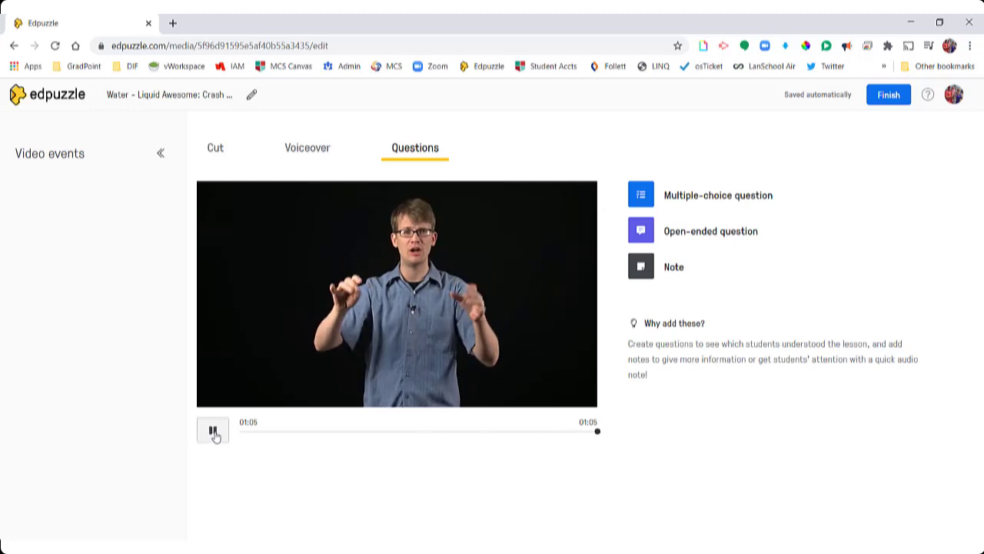
{"action": "left_click", "coordinate": [213, 431]}
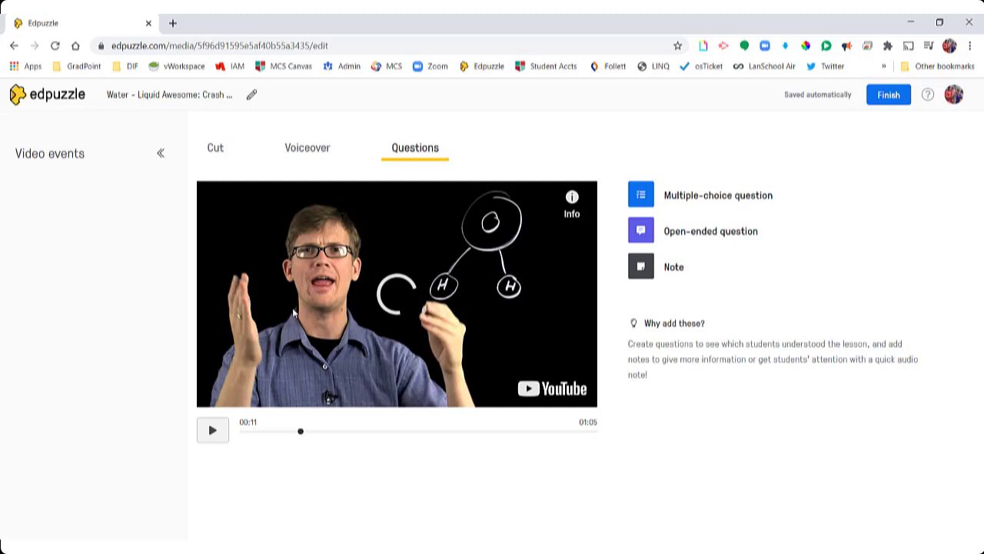
{"action": "left_click", "coordinate": [699, 202]}
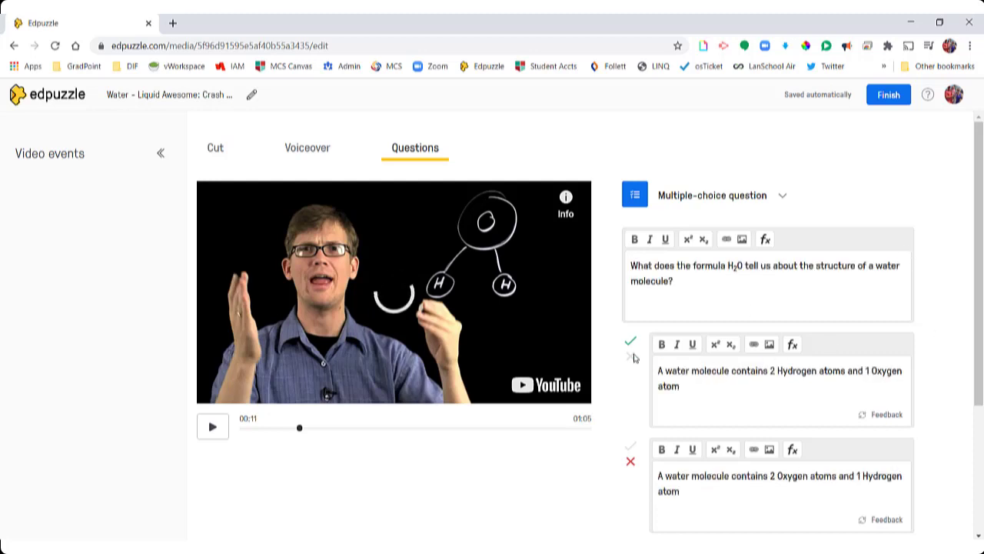
{"action": "scroll", "coordinate": [692, 419], "scroll_direction": "down", "scroll_amount": 2}
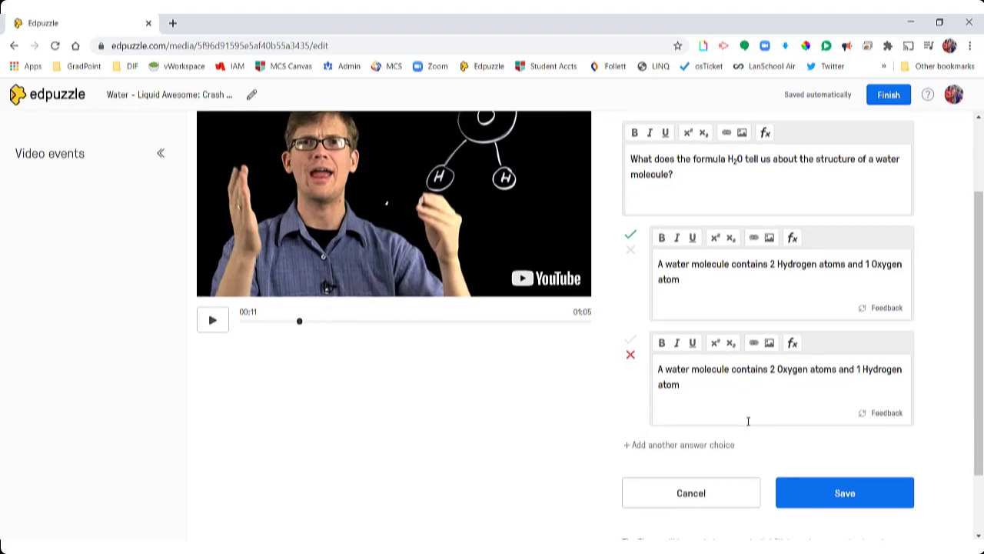
{"action": "left_click", "coordinate": [856, 496]}
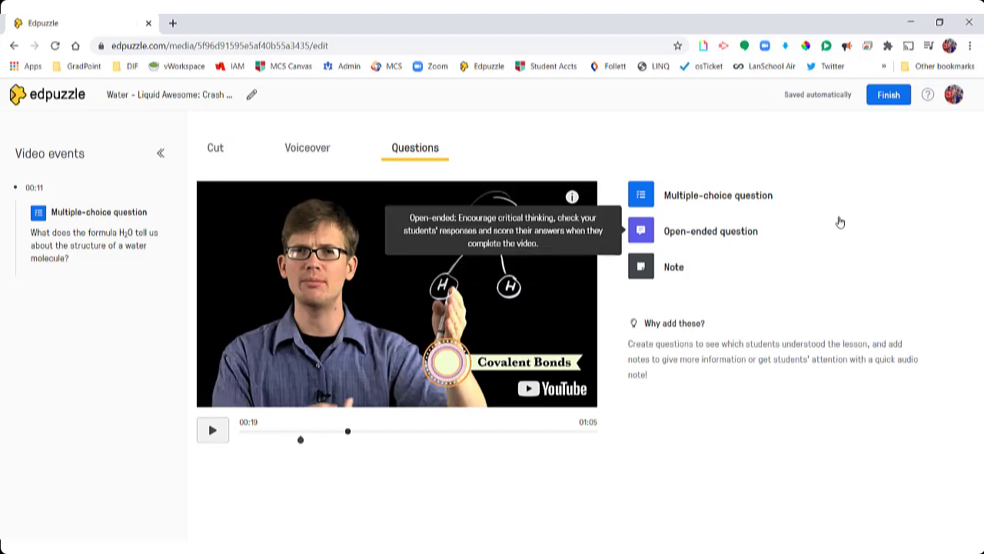
Step: Add an open-ended question at 00:19 asking "How do covalent bonds hold atoms together?"
{"action": "left_click", "coordinate": [718, 195]}
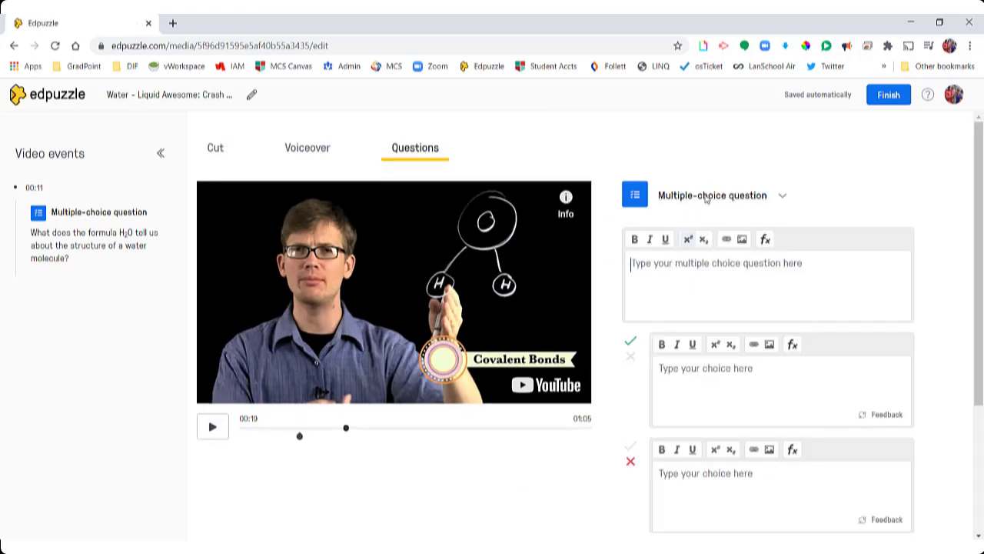
{"action": "left_click", "coordinate": [718, 195]}
{"action": "left_click", "coordinate": [706, 249]}
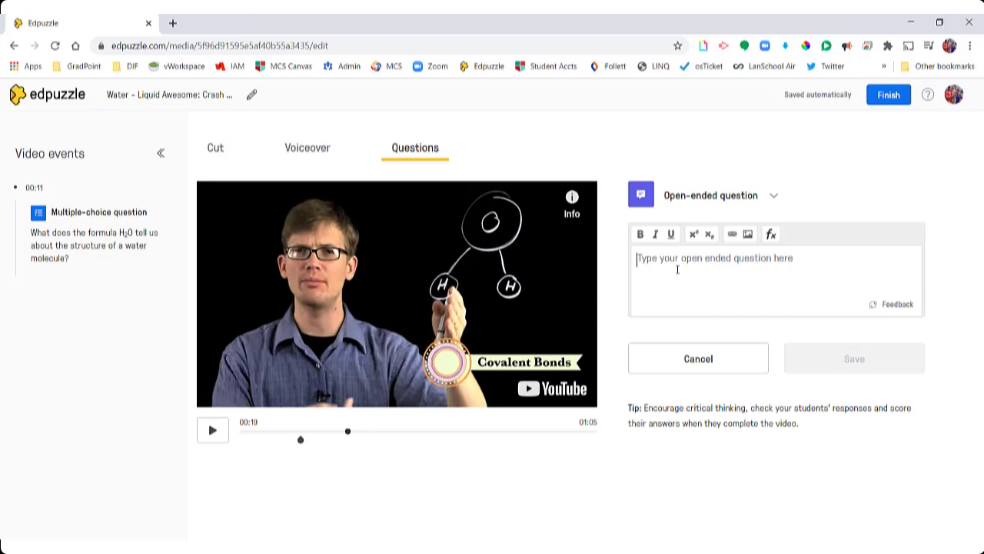
{"action": "type", "text": "How do covalent bonds hold atoms together?"}
{"action": "left_click", "coordinate": [845, 366]}
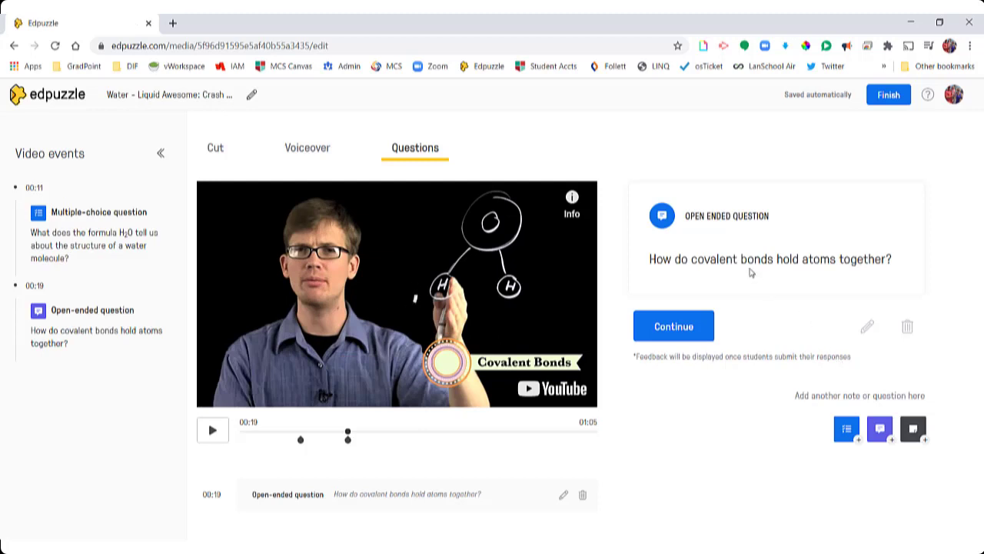
Step: Add a note at 00:27: "The shape of water molecules makes for uneven sharing of electrons. This will be important later when we discuss properties of water."
{"action": "left_click", "coordinate": [696, 330]}
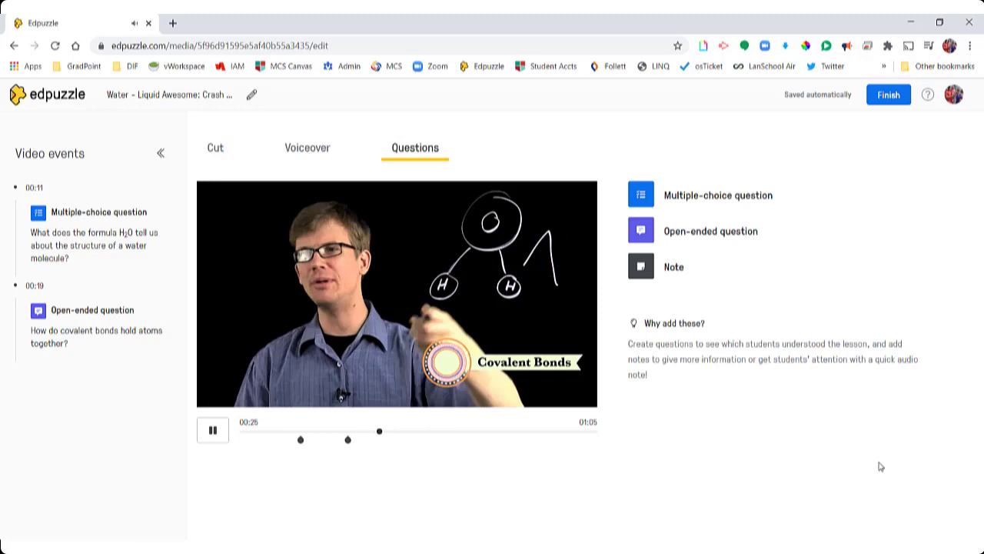
{"action": "left_click", "coordinate": [670, 270]}
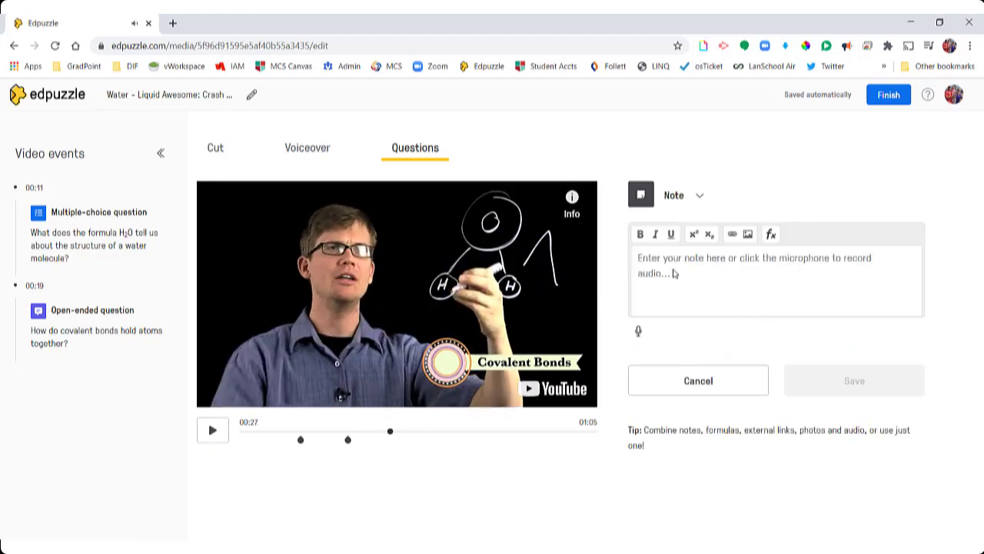
{"action": "left_click", "coordinate": [676, 262]}
{"action": "type", "text": "The shape of water molecules makes for uneven sharing of electrons.  This will be important later when we discuss properties of water."}
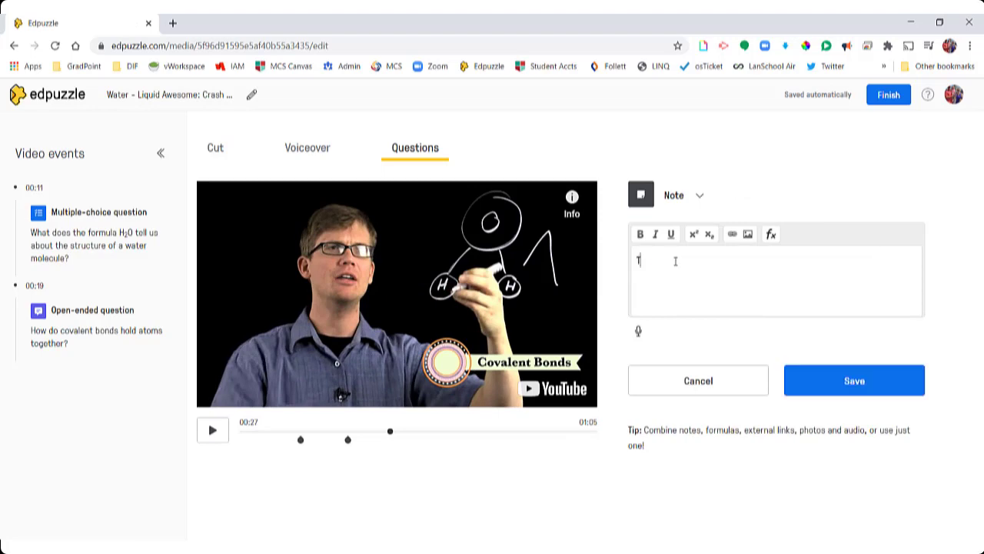
{"action": "left_click", "coordinate": [854, 381]}
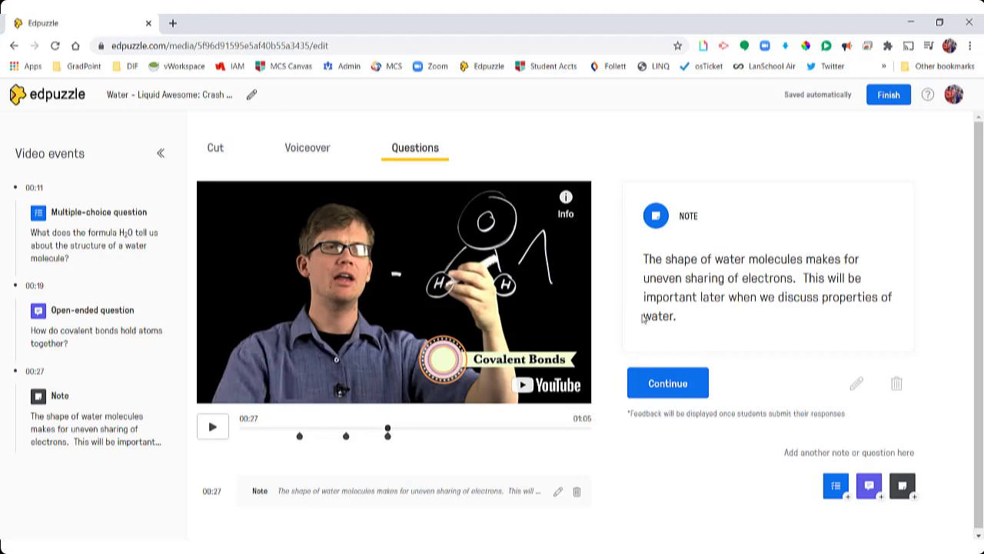
Step: Add a multiple-choice question at 00:40, "What makes water molecules attracted to one another?", with Polarity correct, Magnetism and Electricity wrong, and feedback for each
{"action": "left_click", "coordinate": [668, 384]}
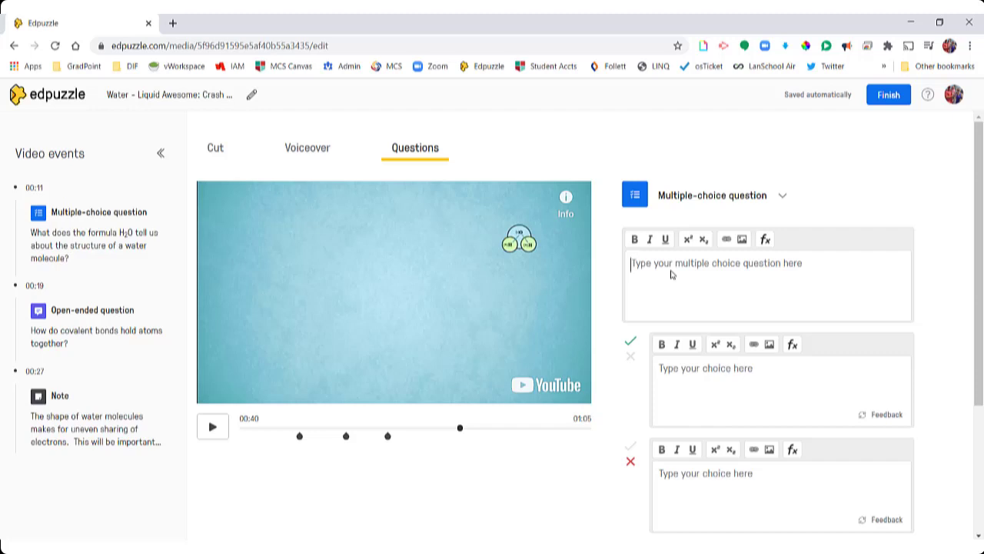
{"action": "type", "text": "W"}
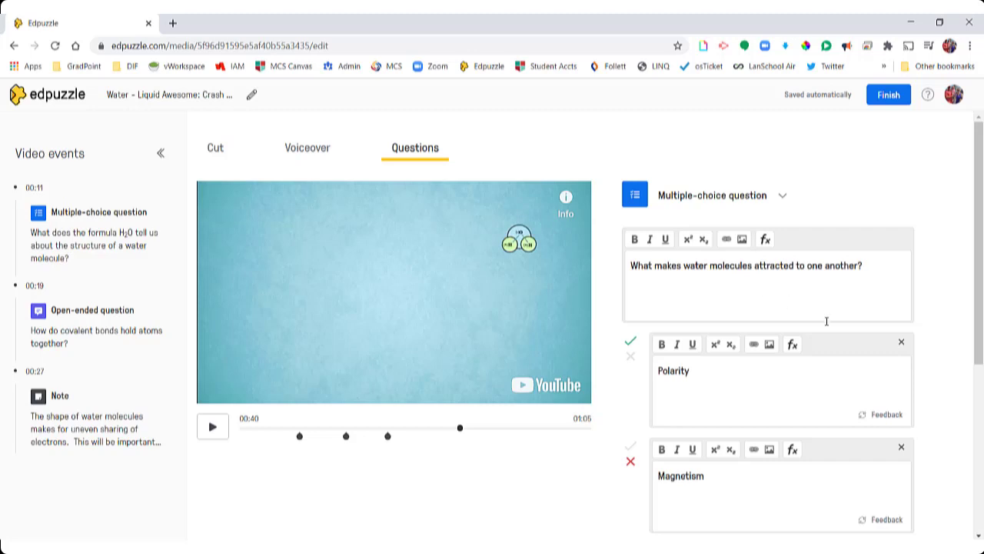
{"action": "left_click", "coordinate": [886, 415]}
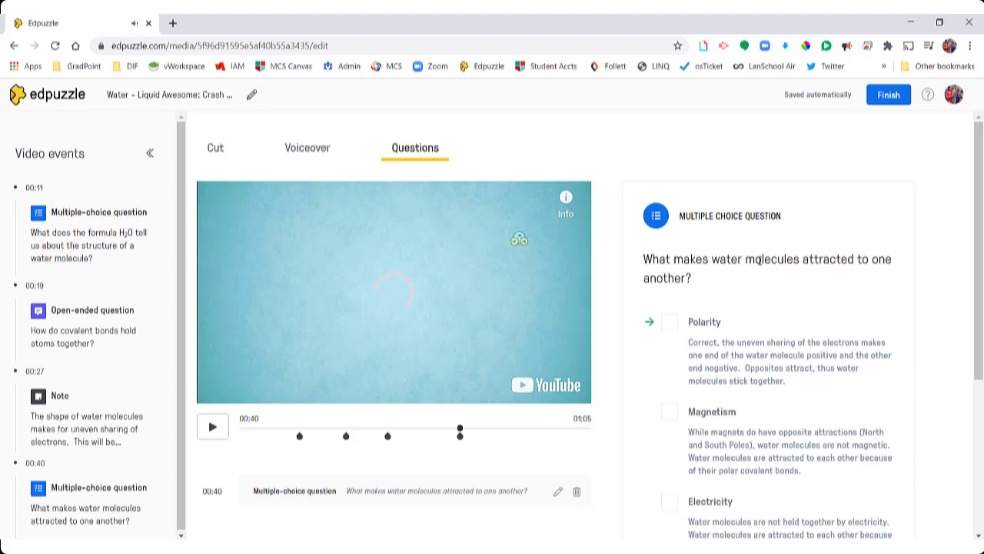
{"action": "scroll", "coordinate": [822, 311], "scroll_direction": "down", "scroll_amount": 2}
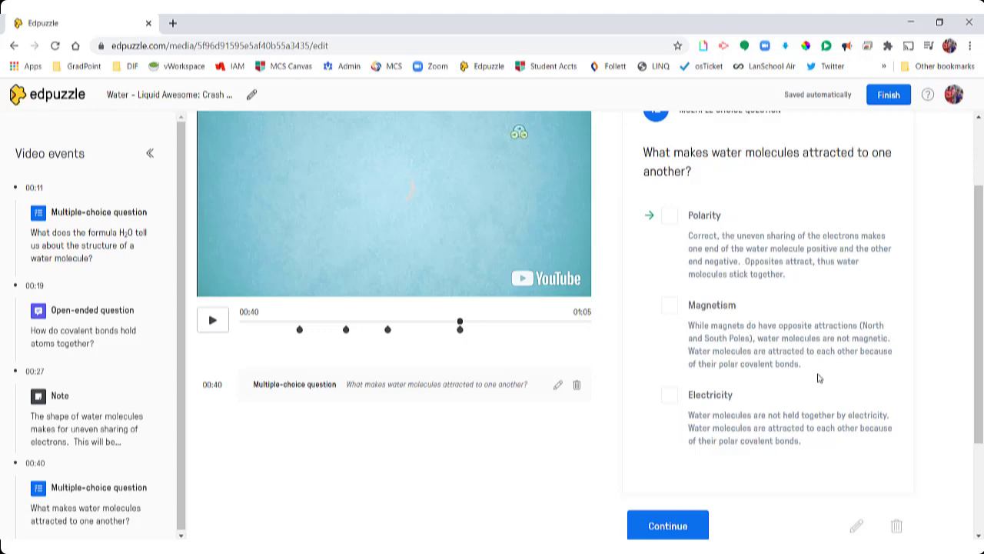
{"action": "scroll", "coordinate": [816, 376], "scroll_direction": "down", "scroll_amount": 2}
{"action": "scroll", "coordinate": [804, 384], "scroll_direction": "up", "scroll_amount": 4}
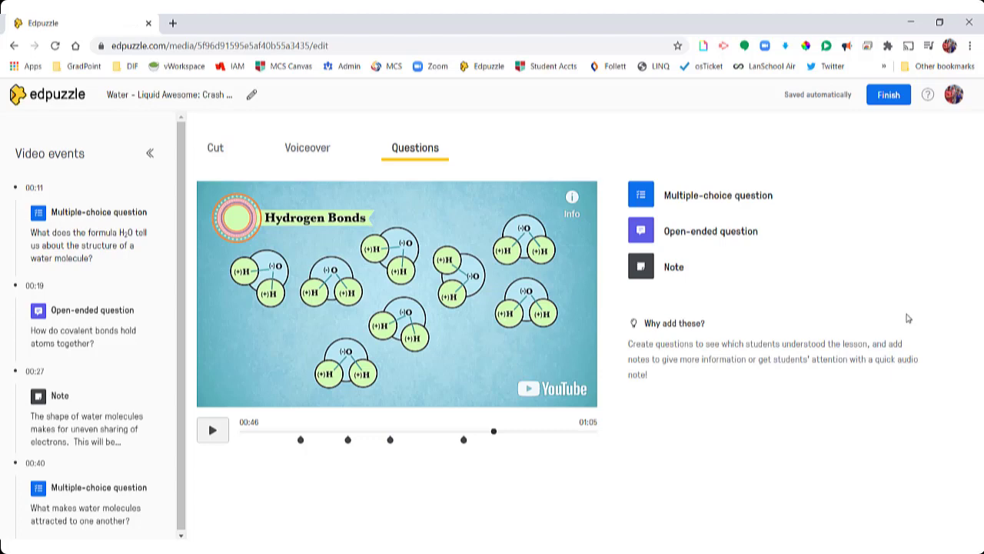
Step: Add a note at 00:45 distinguishing covalent bonds WITHIN a water molecule from hydrogen bonds that attach water molecules together
{"action": "left_click", "coordinate": [671, 268]}
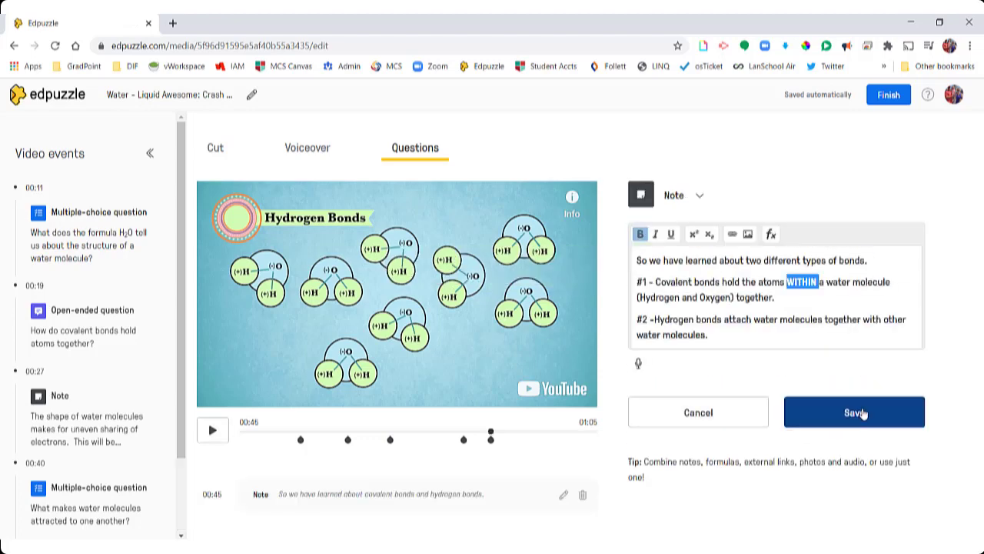
{"action": "left_click", "coordinate": [802, 411]}
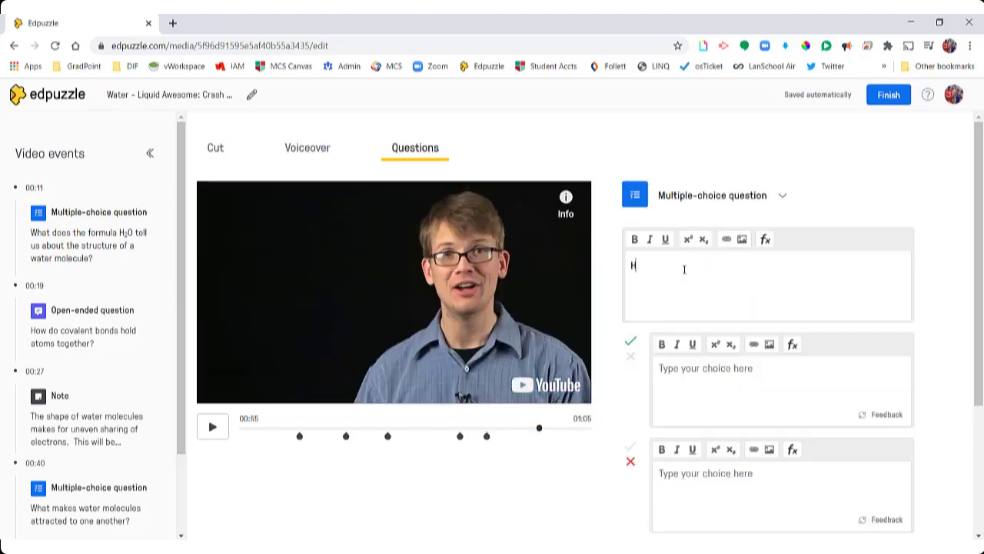
Step: Word the multiple-choice question at 00:55 as a statement that hydrogen bonds are much stronger than covalent bonds
{"action": "type", "text": "ydrogen bonds are much stronger than"}
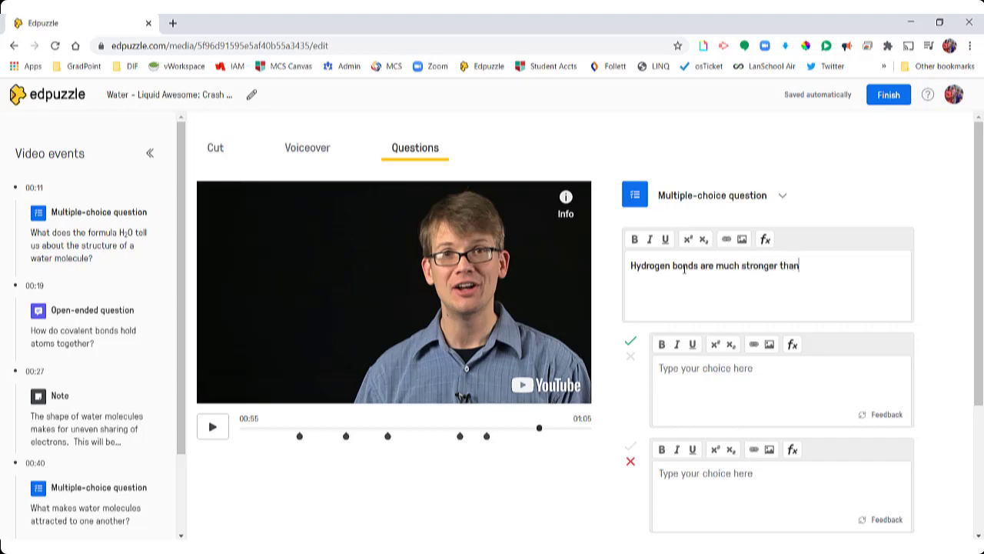
{"action": "type", "text": " Covalent"}
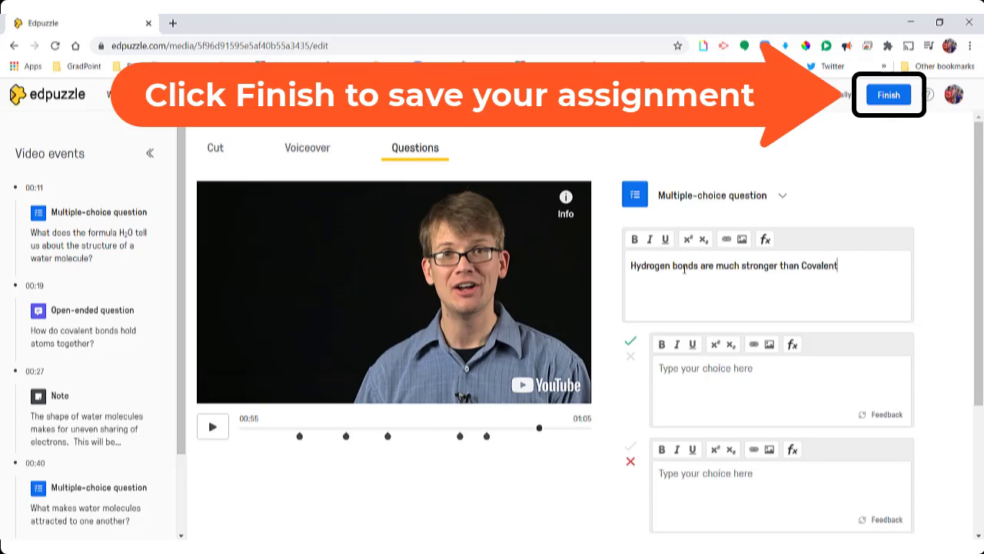
{"action": "type", "text": " bon"}
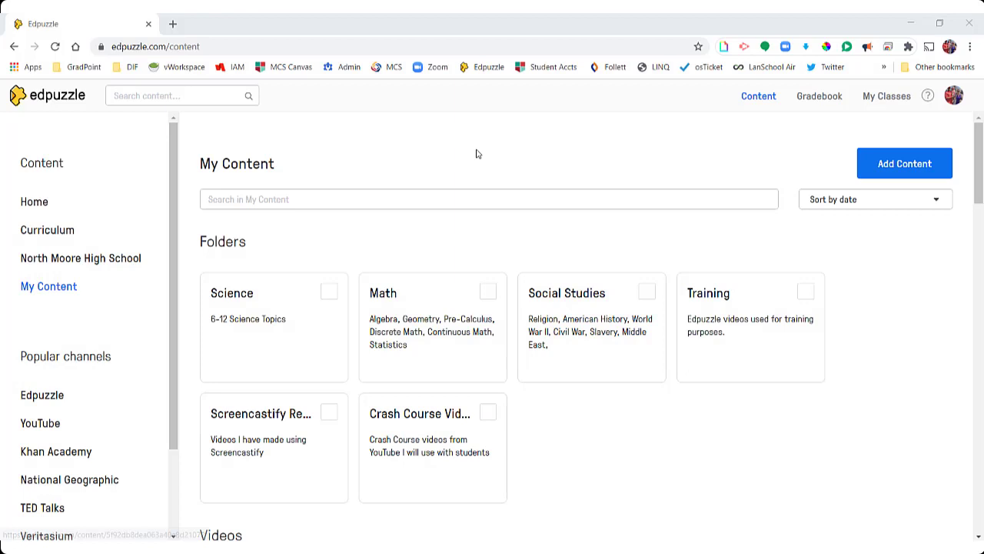
Step: Open the list of classes and dismiss the tip about setting up the LMS integration
{"action": "left_click", "coordinate": [882, 98]}
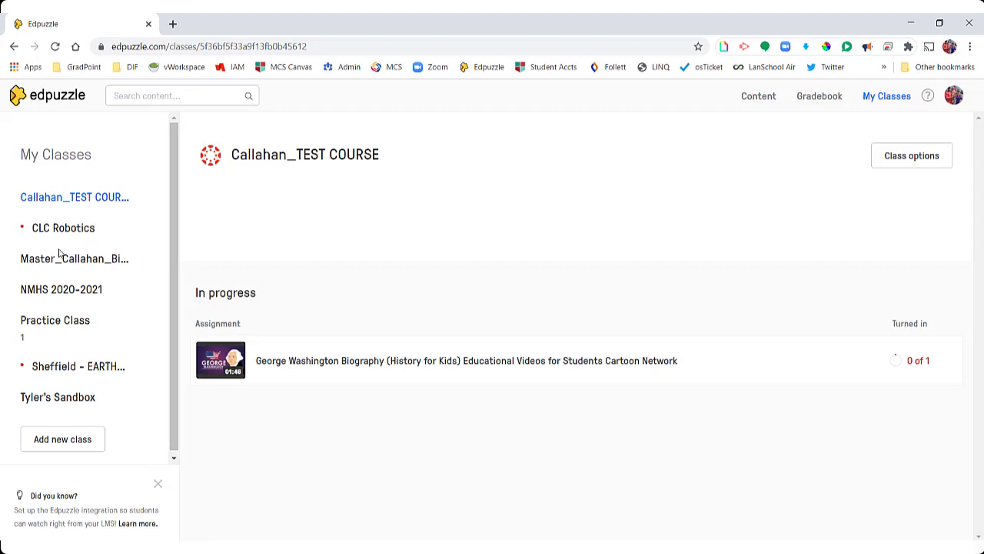
{"action": "left_click", "coordinate": [157, 483]}
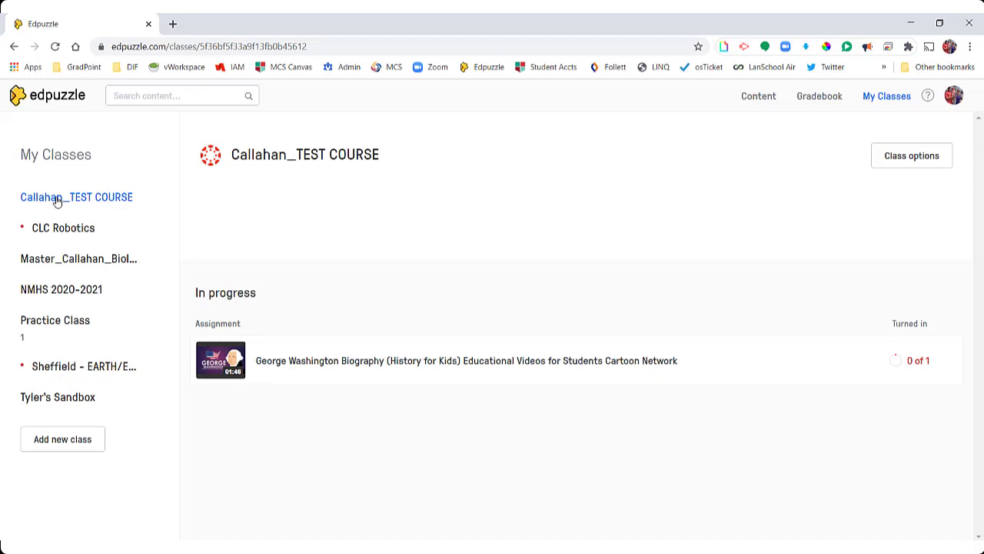
Step: Try adding classes from Google Classroom, selecting and deselecting Tech Bytes - NCMS and the teacher's own class, and cancel the import
{"action": "left_click", "coordinate": [61, 442]}
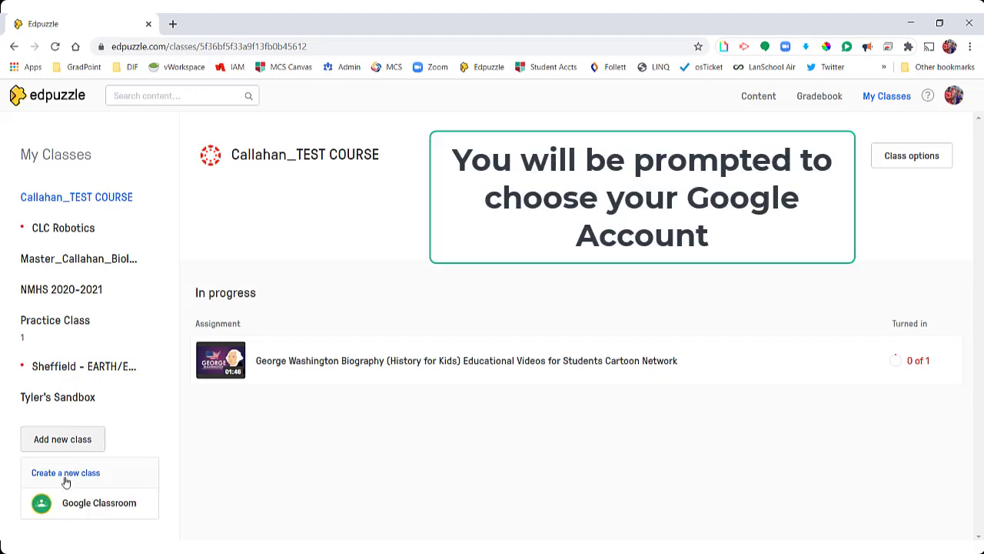
{"action": "left_click", "coordinate": [77, 506]}
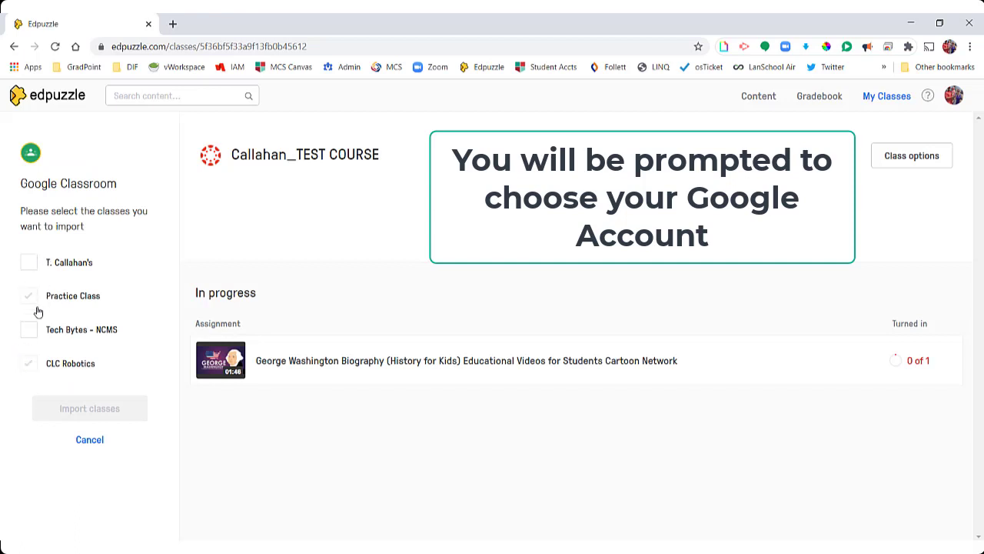
{"action": "left_click", "coordinate": [28, 333]}
{"action": "left_click", "coordinate": [29, 263]}
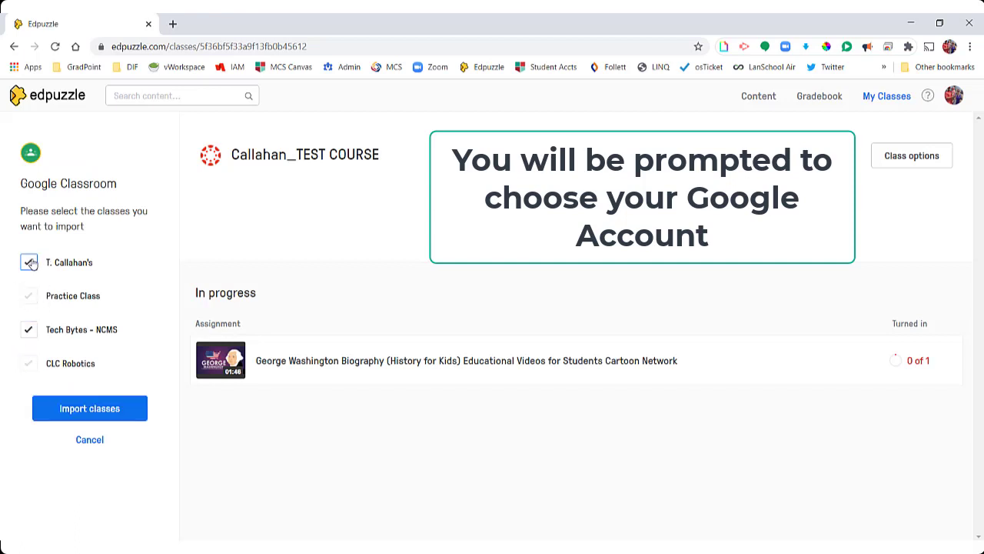
{"action": "left_click", "coordinate": [29, 263]}
{"action": "left_click", "coordinate": [29, 331]}
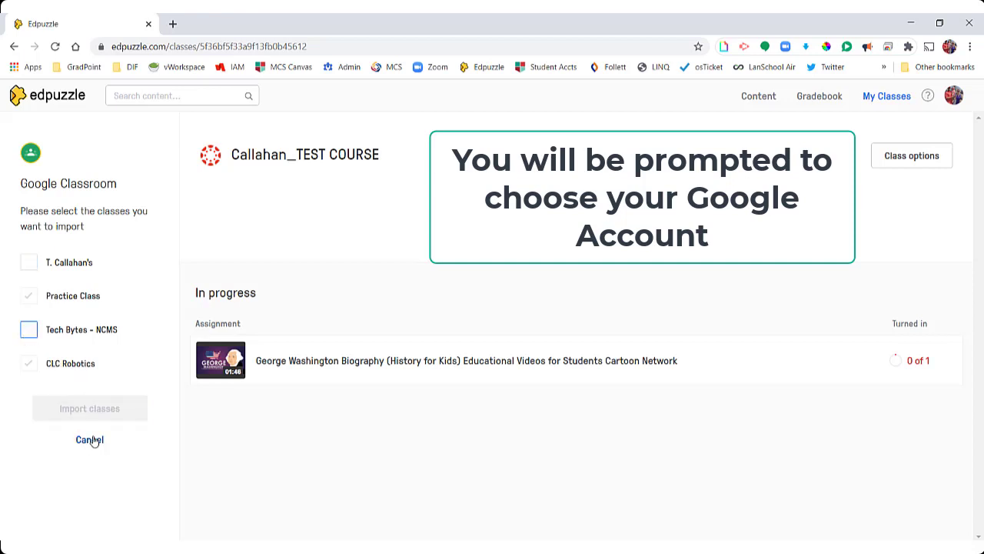
{"action": "left_click", "coordinate": [90, 440]}
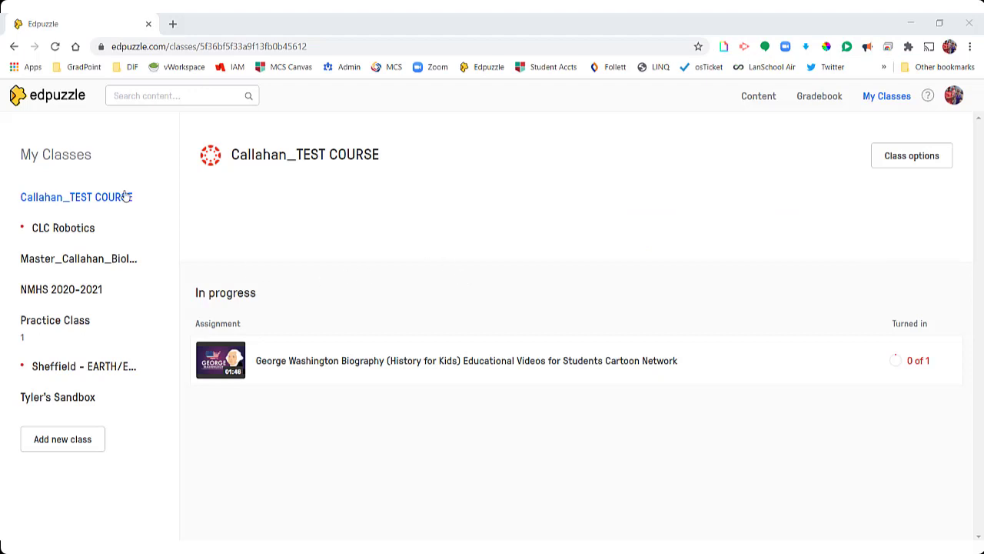
Step: Try the Google Classroom import through the new-class form, selecting and clearing both available classes, and cancel it
{"action": "left_click", "coordinate": [73, 447]}
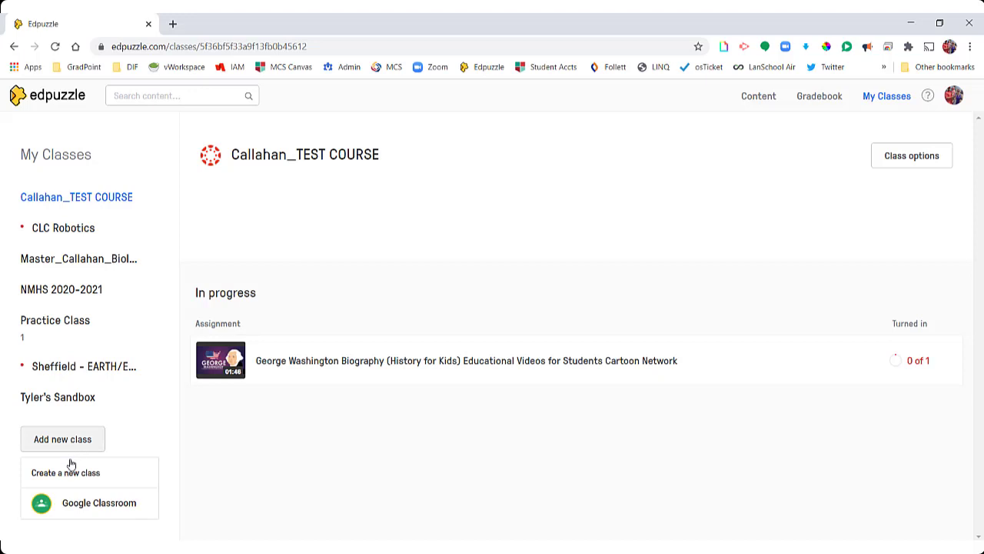
{"action": "left_click", "coordinate": [67, 475]}
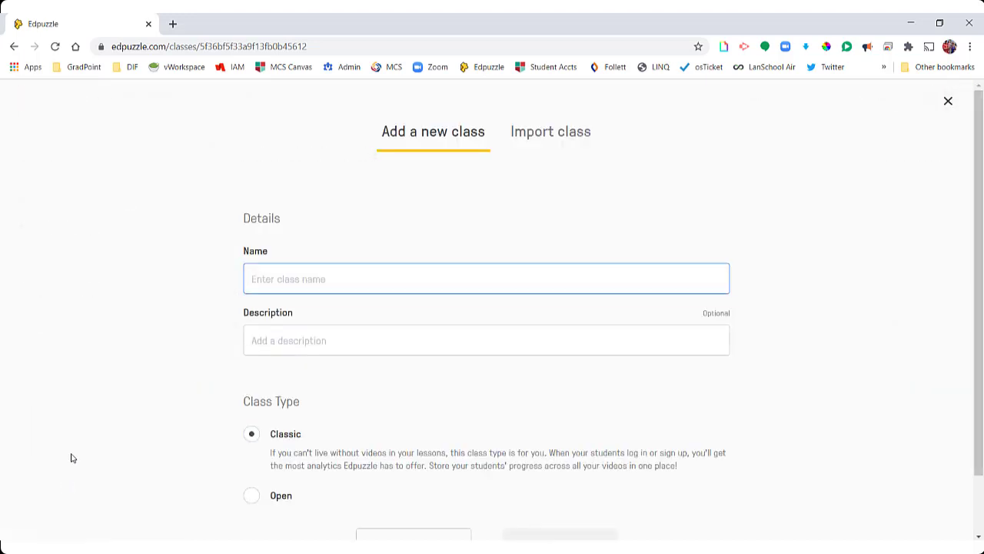
{"action": "left_click", "coordinate": [561, 138]}
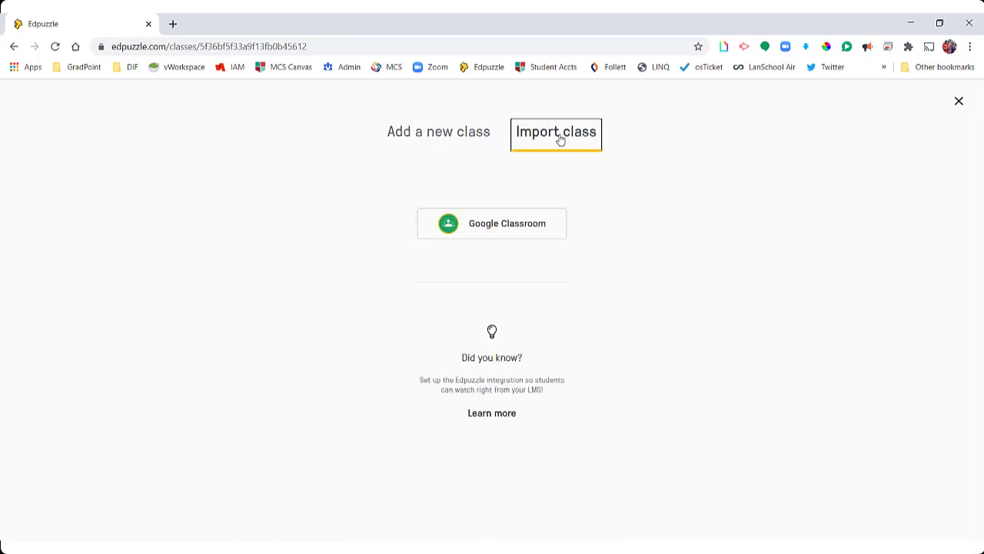
{"action": "left_click", "coordinate": [508, 229]}
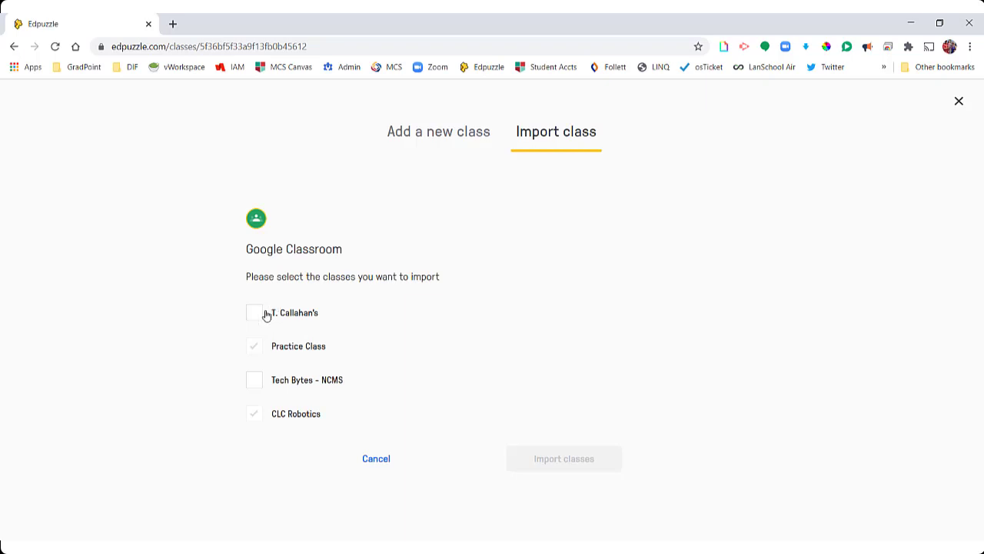
{"action": "left_click", "coordinate": [255, 313]}
{"action": "left_click", "coordinate": [254, 380]}
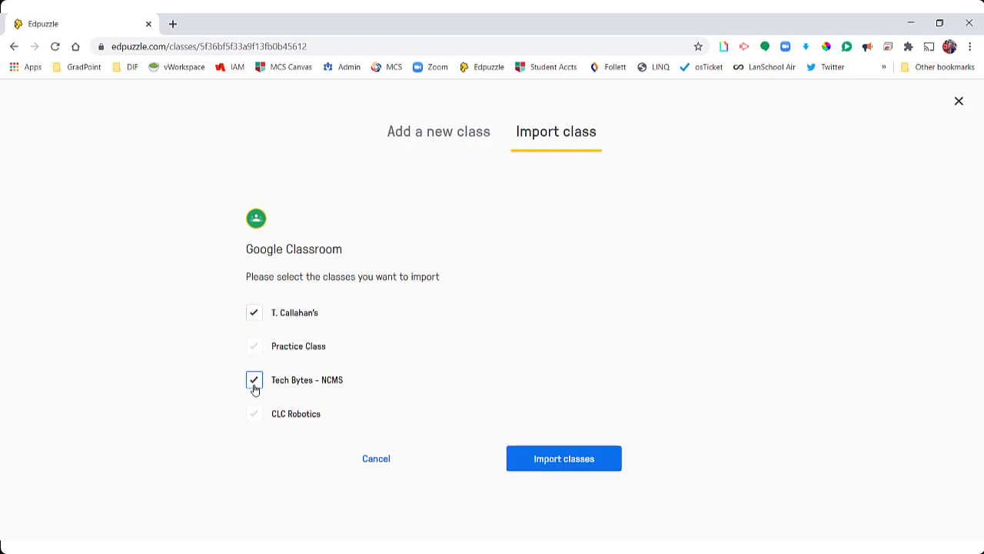
{"action": "left_click", "coordinate": [253, 313]}
{"action": "left_click", "coordinate": [254, 379]}
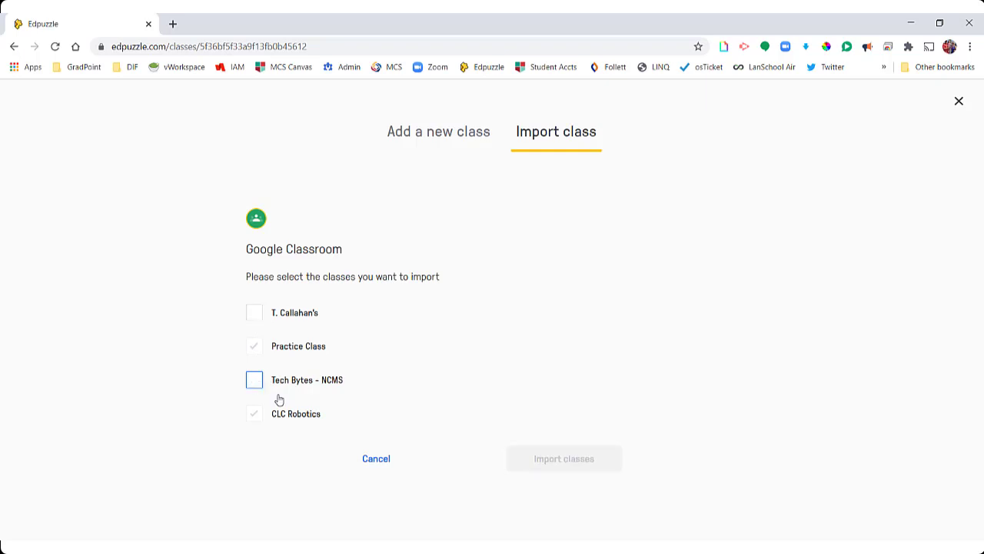
{"action": "left_click", "coordinate": [375, 461]}
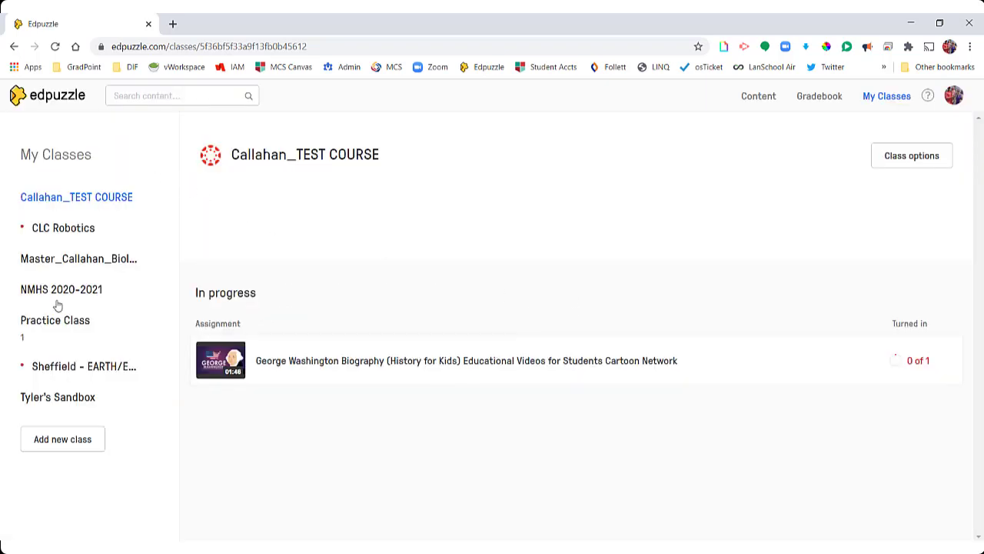
Step: Open the form for creating a new class and compare the Classic and Open class types
{"action": "left_click", "coordinate": [81, 440]}
{"action": "left_click", "coordinate": [85, 472]}
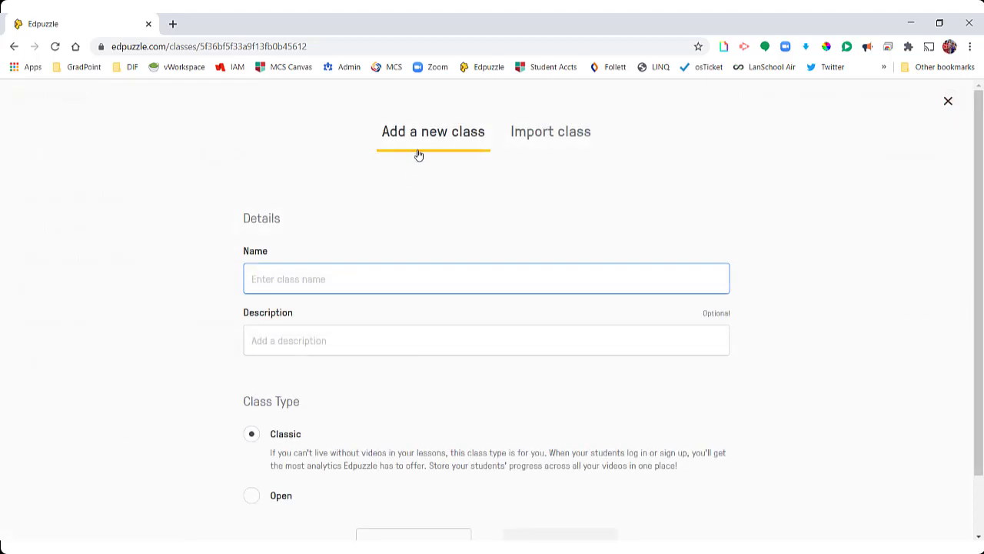
{"action": "scroll", "coordinate": [416, 421], "scroll_direction": "down", "scroll_amount": 1}
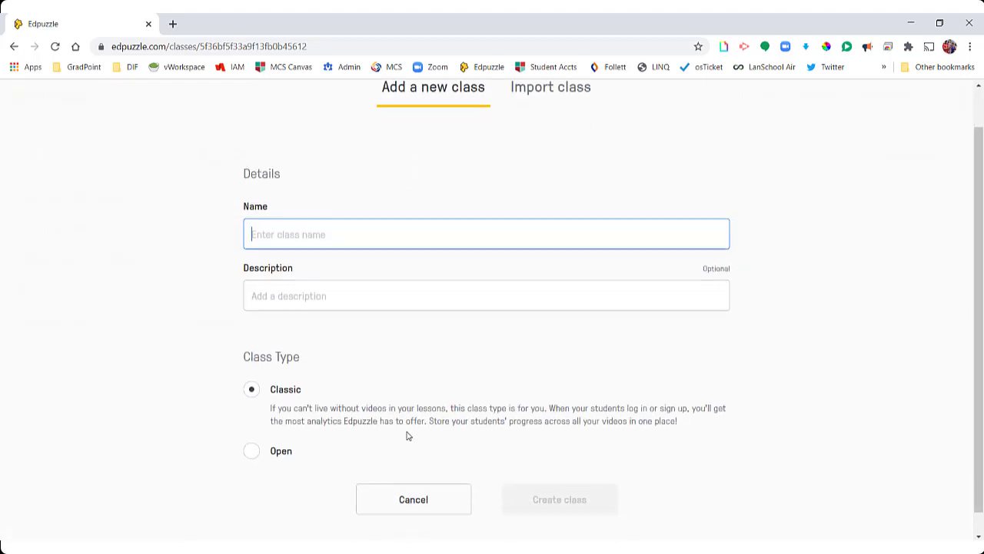
{"action": "scroll", "coordinate": [376, 301], "scroll_direction": "up", "scroll_amount": 1}
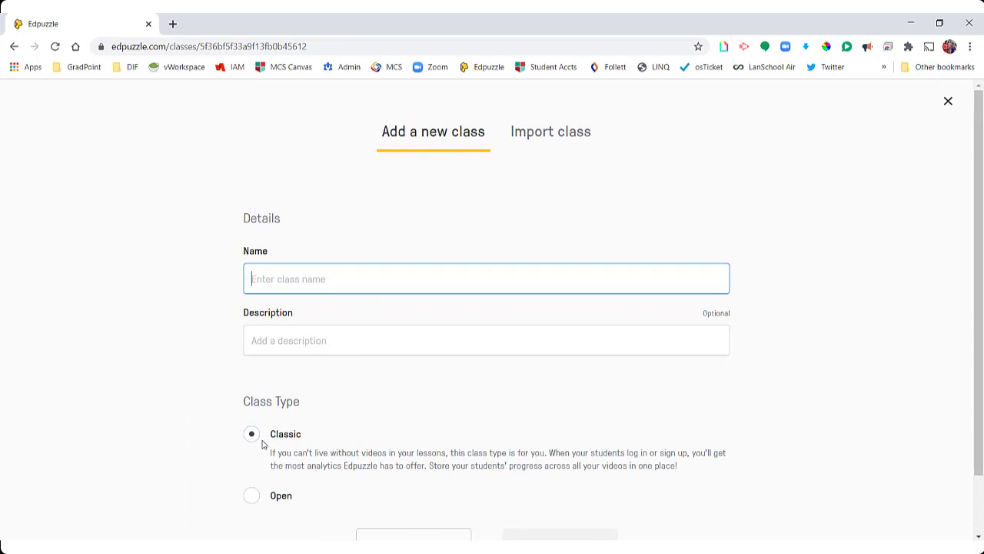
{"action": "left_click", "coordinate": [254, 496]}
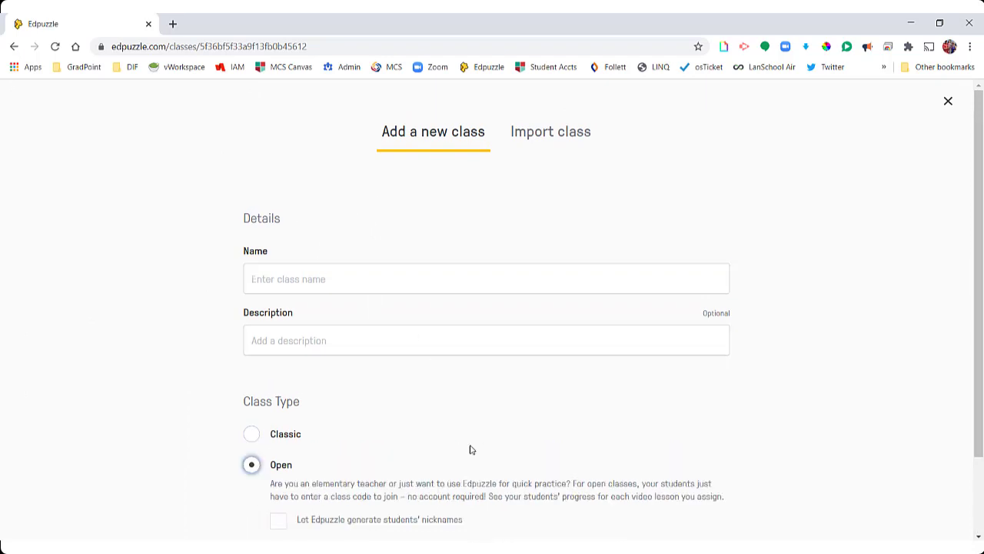
{"action": "scroll", "coordinate": [461, 454], "scroll_direction": "down", "scroll_amount": 1}
{"action": "left_click", "coordinate": [251, 340]}
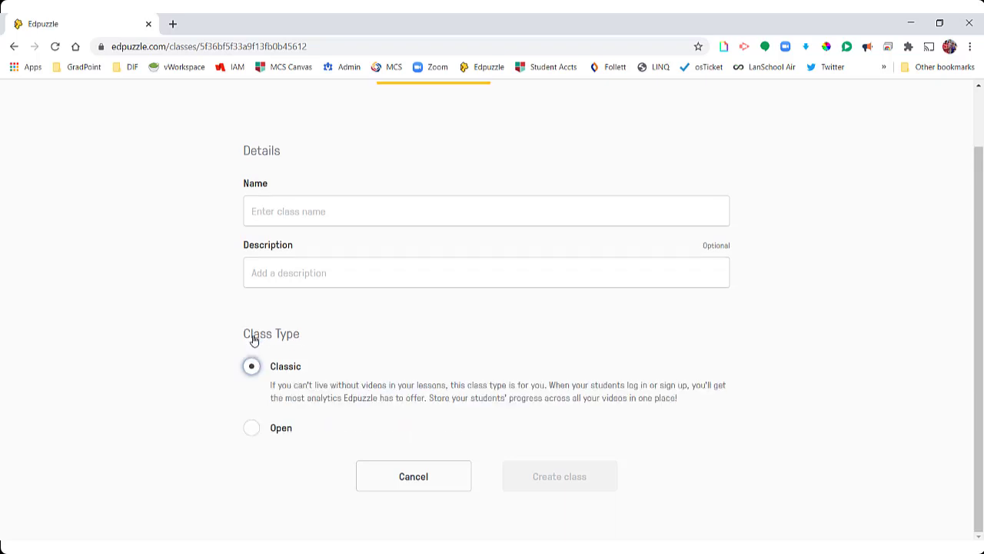
{"action": "left_click", "coordinate": [251, 429]}
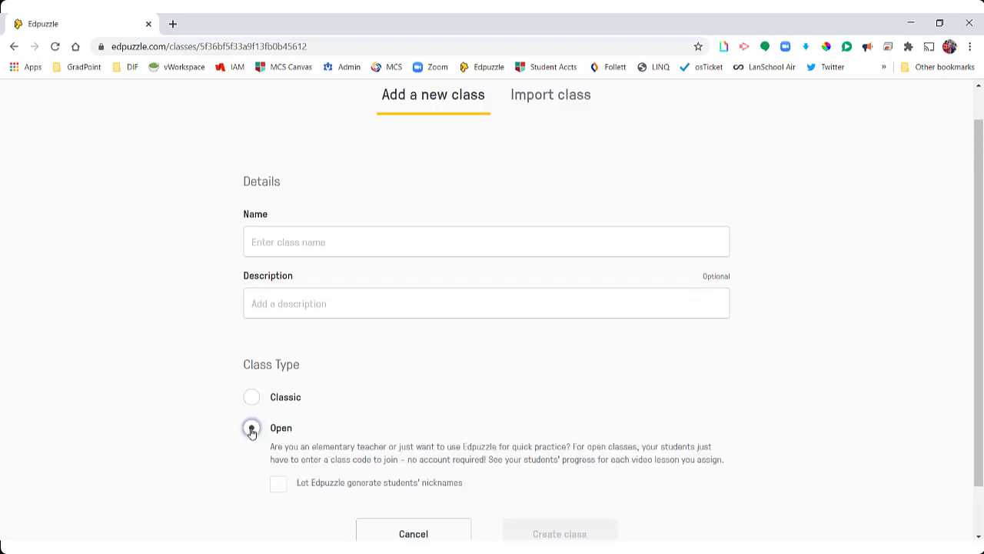
{"action": "left_click", "coordinate": [250, 396]}
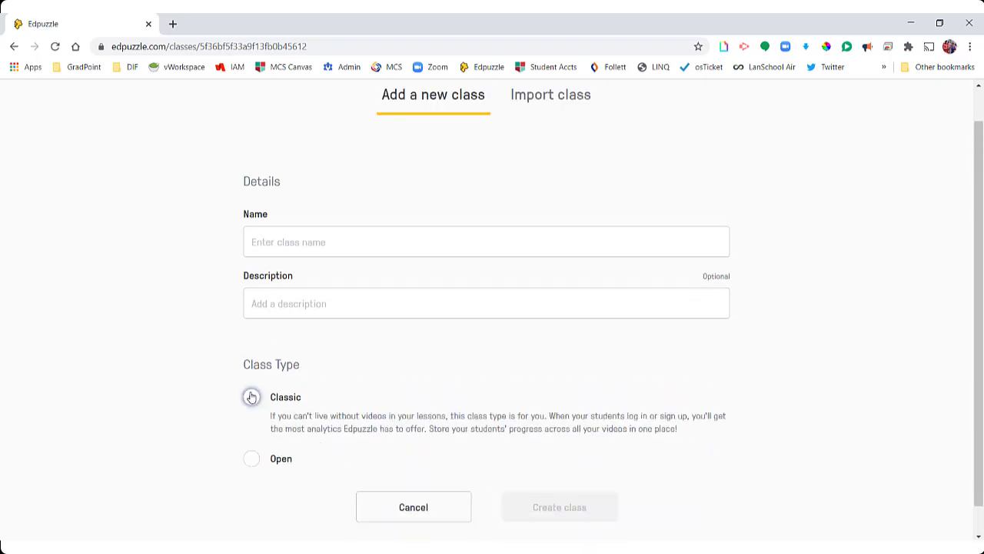
{"action": "left_click", "coordinate": [252, 460]}
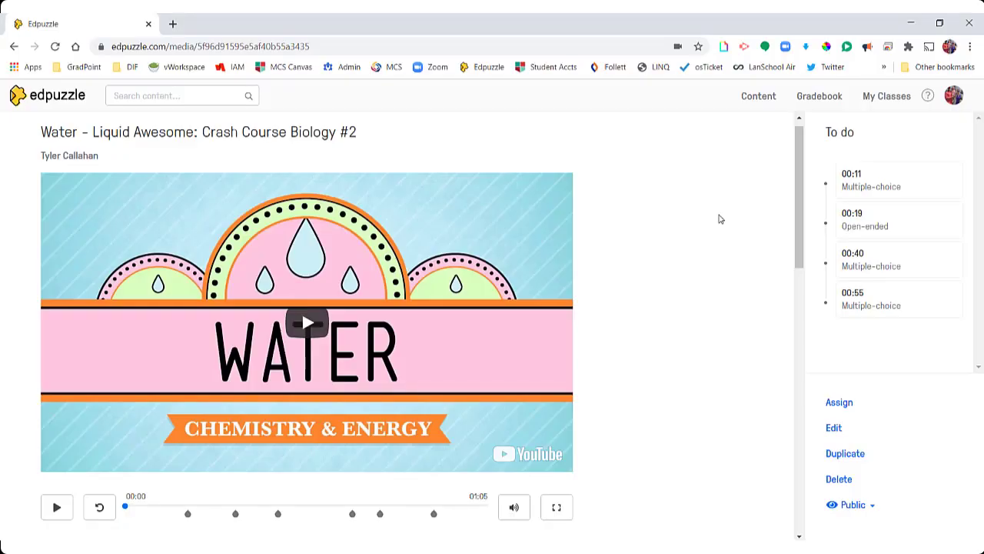
Step: Open the "Water - Liquid Awesome: Crash Course Biology #2" video from My Content
{"action": "left_click", "coordinate": [755, 96]}
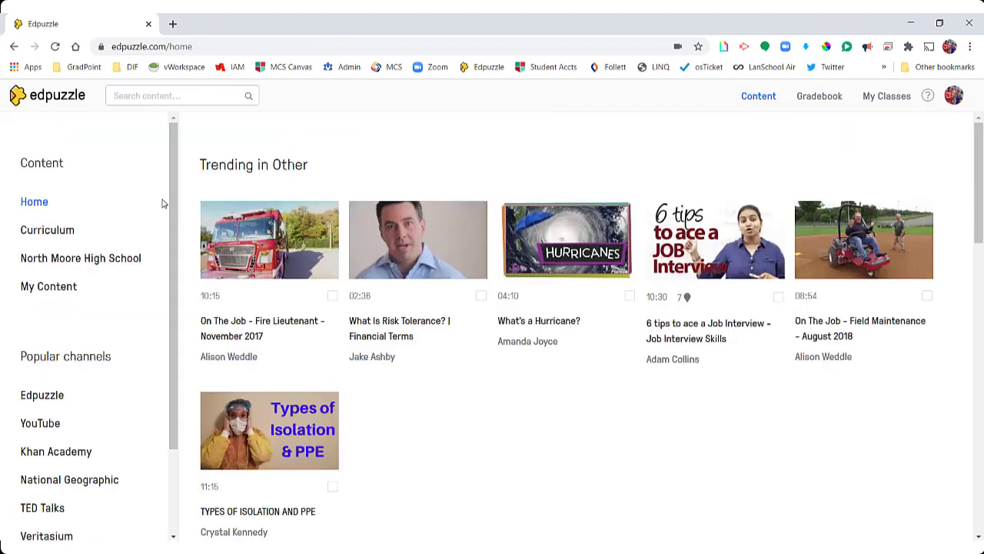
{"action": "left_click", "coordinate": [58, 287]}
{"action": "scroll", "coordinate": [508, 323], "scroll_direction": "down", "scroll_amount": 4}
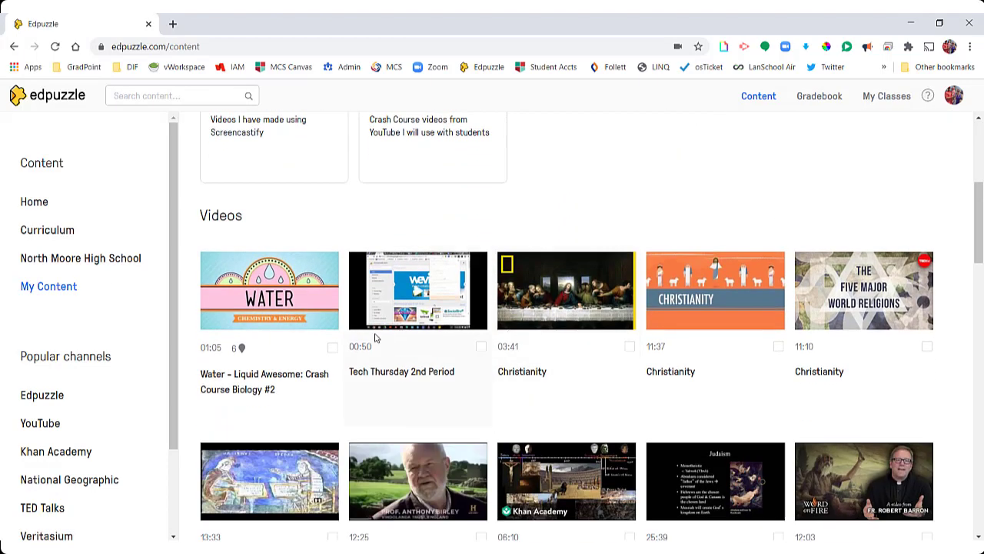
{"action": "left_click", "coordinate": [269, 308]}
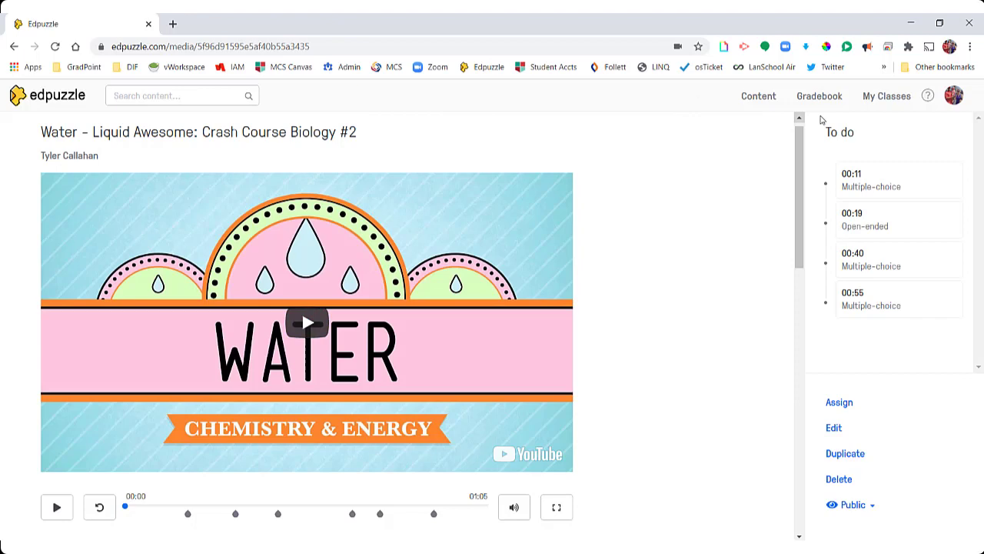
Step: Start assigning the video to a class, review the available classes and select CLC Robotics
{"action": "left_click", "coordinate": [840, 403]}
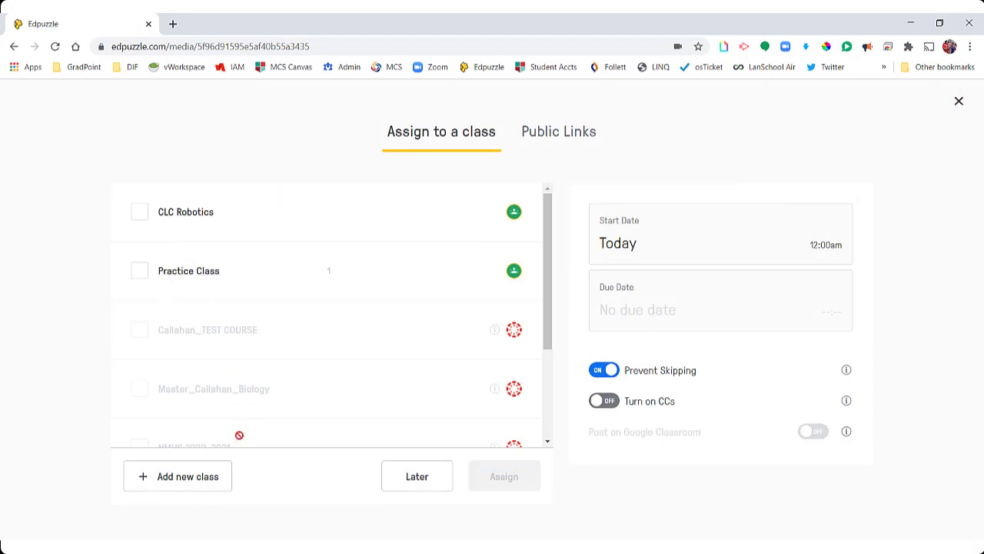
{"action": "scroll", "coordinate": [264, 329], "scroll_direction": "down", "scroll_amount": 4}
{"action": "scroll", "coordinate": [320, 377], "scroll_direction": "up", "scroll_amount": 4}
{"action": "scroll", "coordinate": [513, 281], "scroll_direction": "down", "scroll_amount": 2}
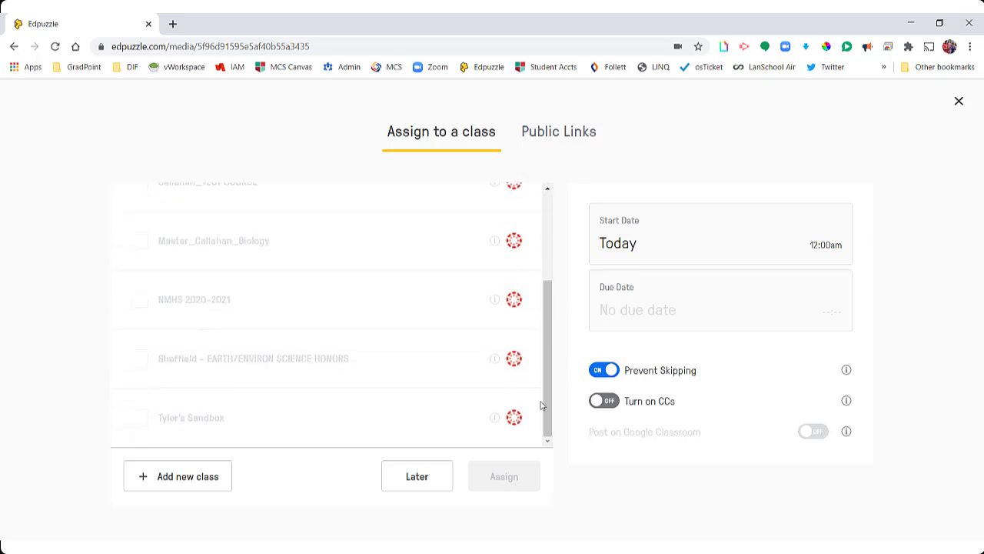
{"action": "scroll", "coordinate": [471, 283], "scroll_direction": "up", "scroll_amount": 2}
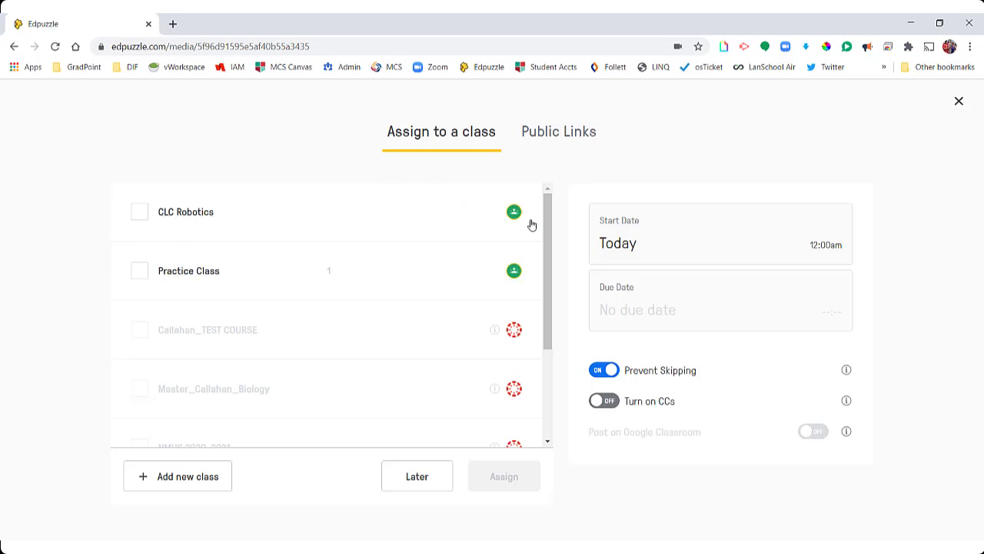
{"action": "left_click", "coordinate": [139, 212]}
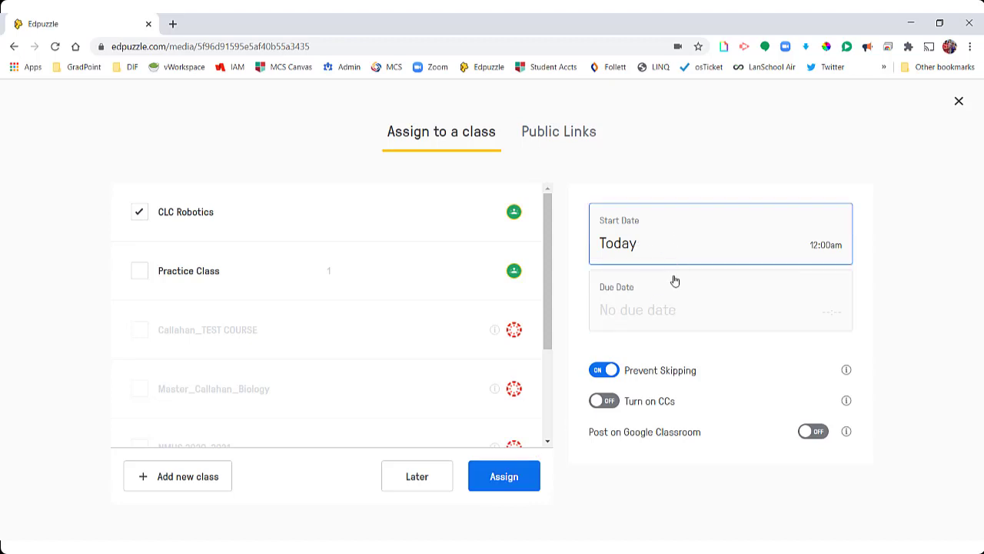
Step: Leave Prevent Skipping on, enable posting on Google Classroom, and assign the video to the selected class
{"action": "left_click", "coordinate": [612, 372]}
{"action": "left_click", "coordinate": [611, 372]}
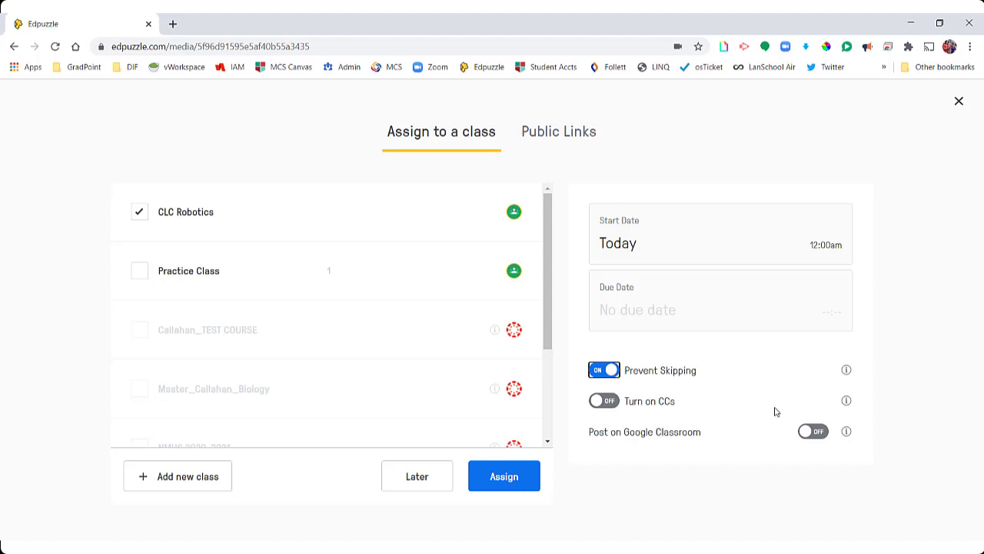
{"action": "left_click", "coordinate": [808, 434]}
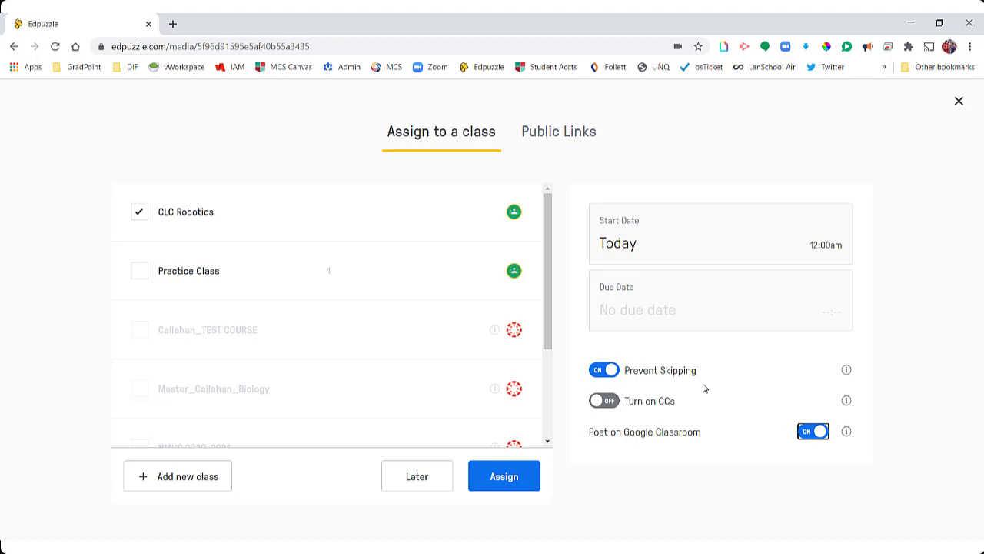
{"action": "left_click", "coordinate": [520, 476]}
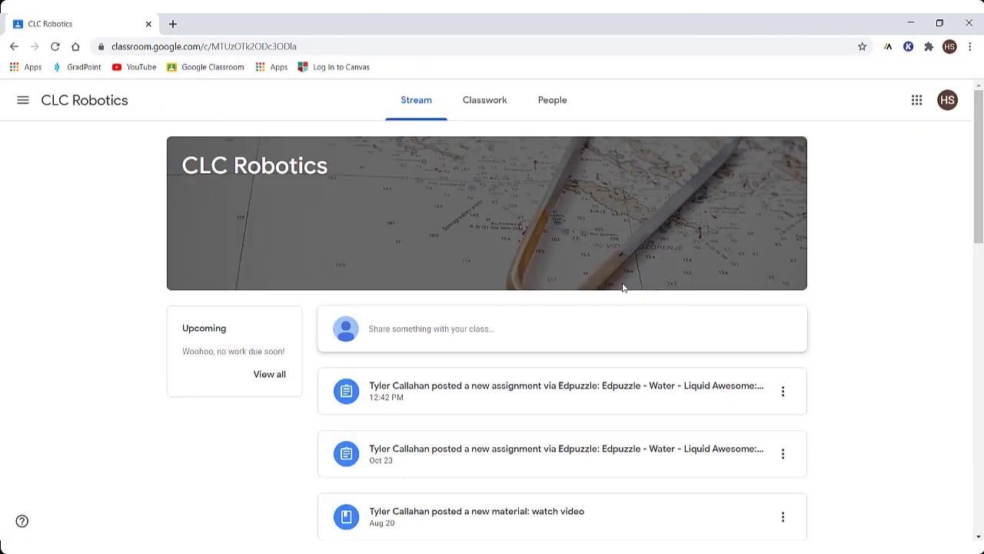
Step: Open the newest Edpuzzle water assignment from the class stream, start playing its video and turn the volume all the way down
{"action": "left_click", "coordinate": [522, 401]}
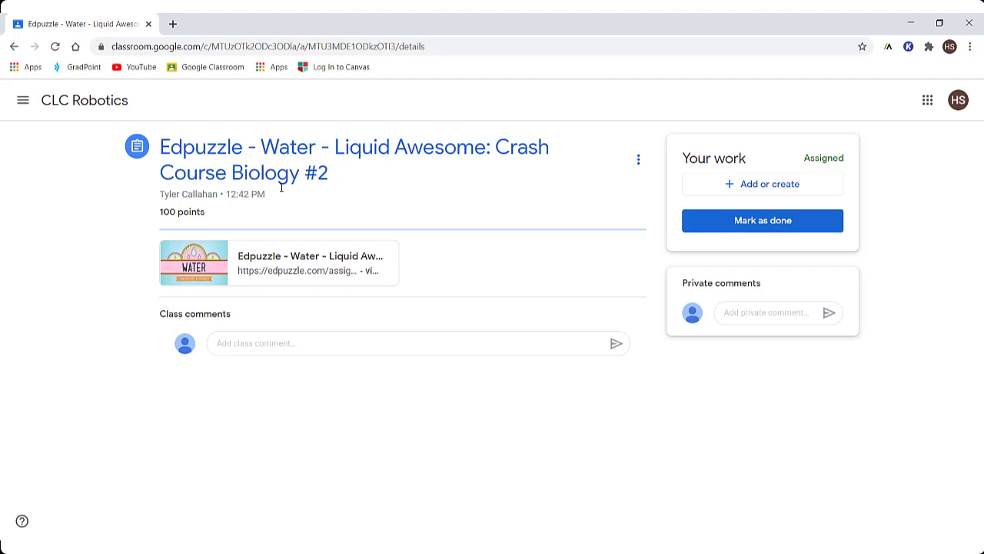
{"action": "left_click", "coordinate": [271, 260]}
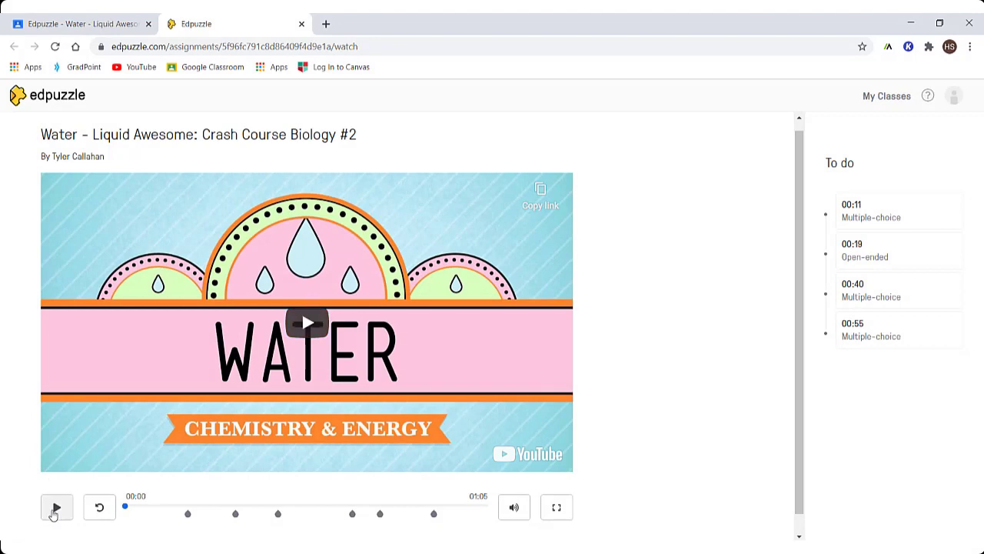
{"action": "left_click", "coordinate": [57, 510]}
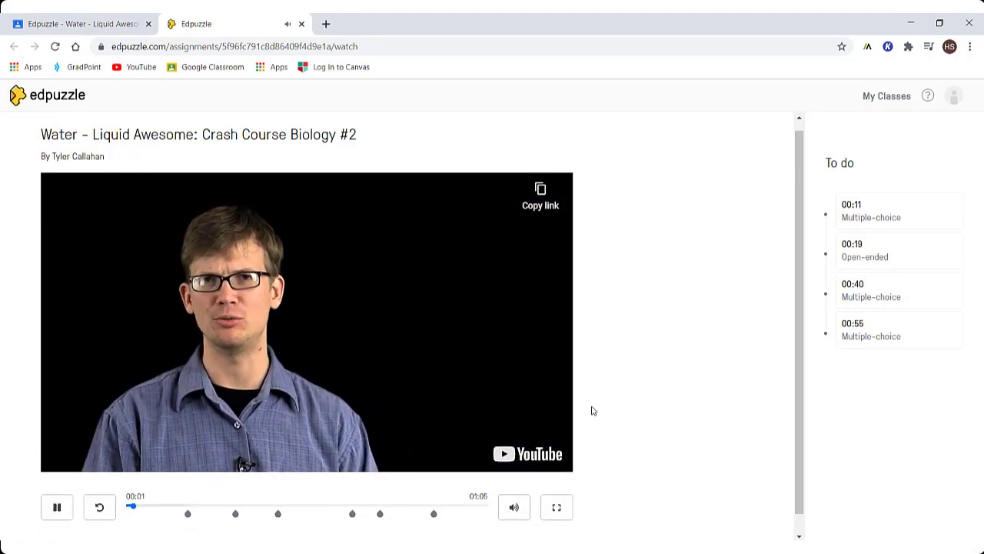
{"action": "mouse_move", "coordinate": [515, 508]}
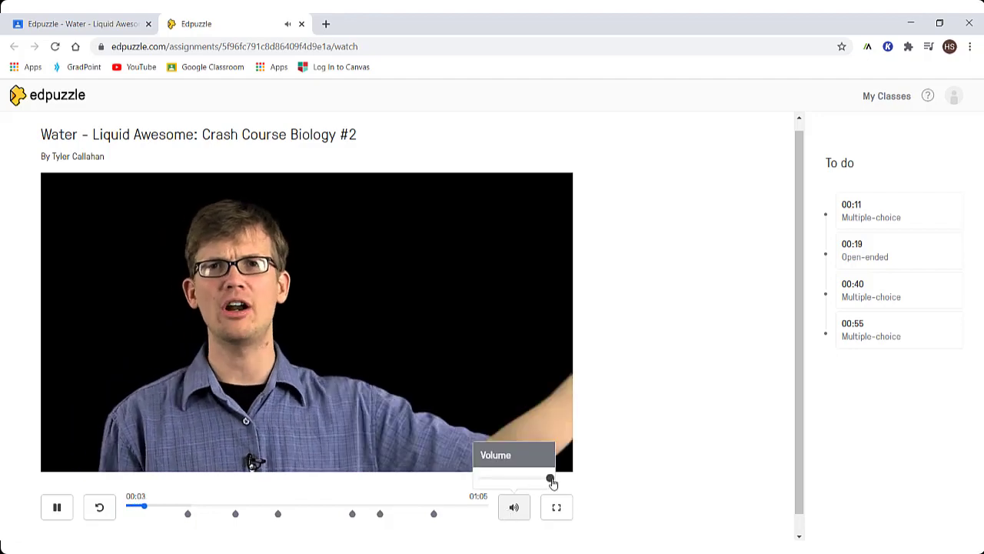
{"action": "left_click_drag", "start_coordinate": [537, 480], "coordinate": [478, 480]}
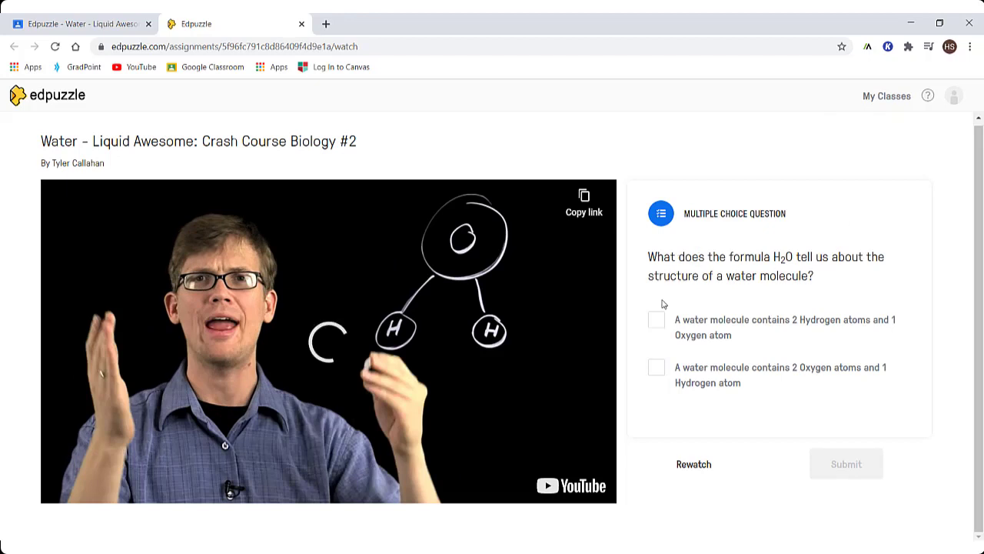
Step: Answer the H2O formula question with "A water molecule contains 2 Hydrogen atoms and 1 Oxygen atom", submit it and continue the video
{"action": "left_click", "coordinate": [660, 326]}
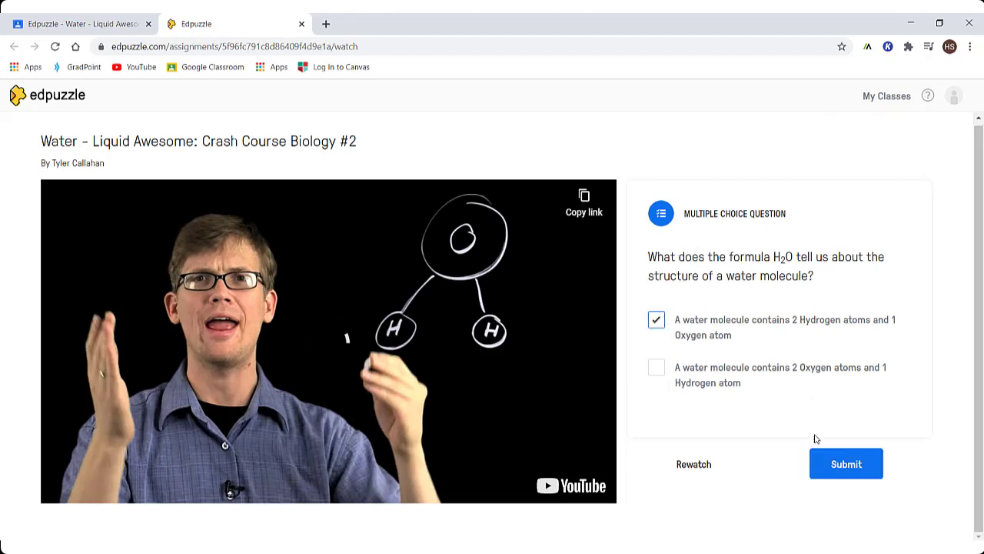
{"action": "left_click", "coordinate": [829, 466]}
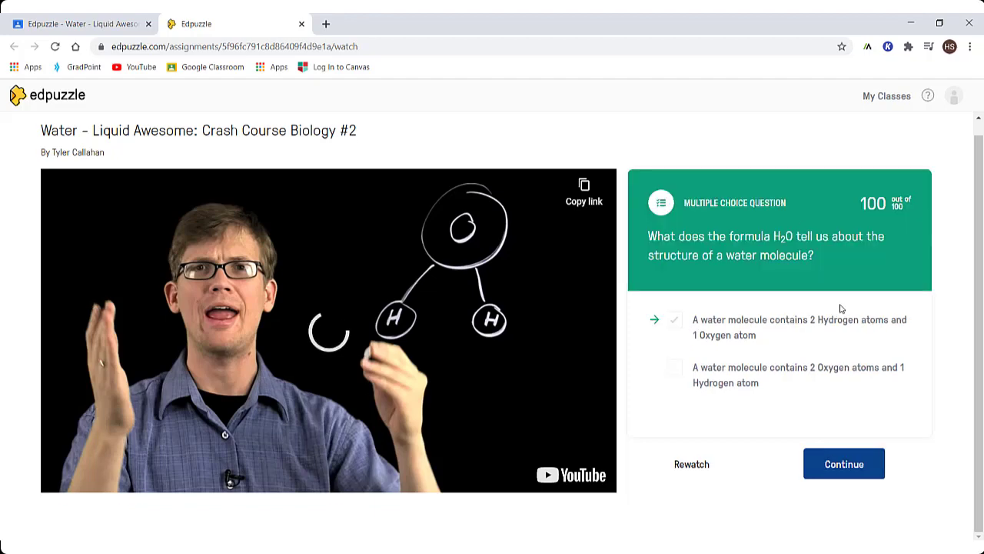
{"action": "left_click", "coordinate": [846, 465]}
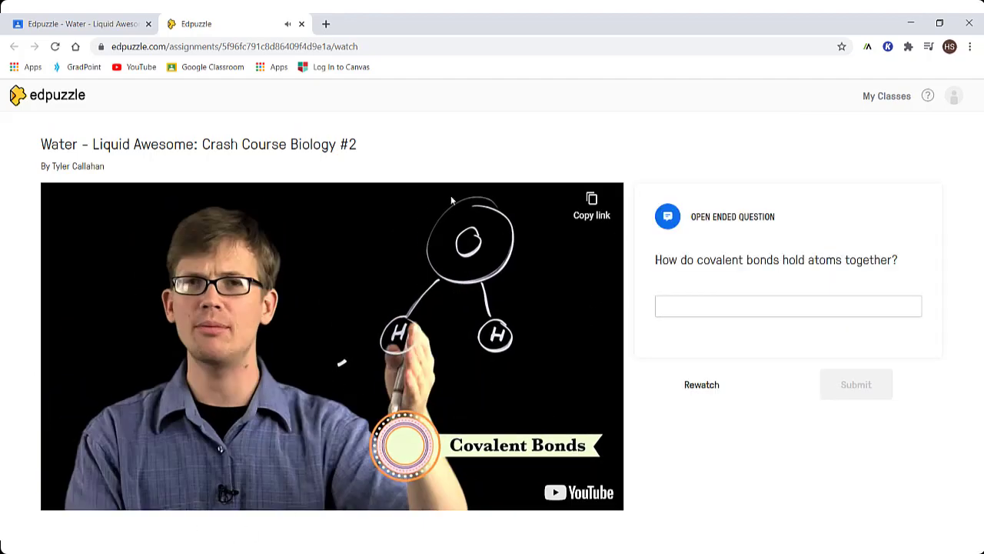
Step: Submit "Atoms share electrons." as the answer to the open-ended covalent bonds question and continue past the note on water molecule shape
{"action": "left_click", "coordinate": [738, 303]}
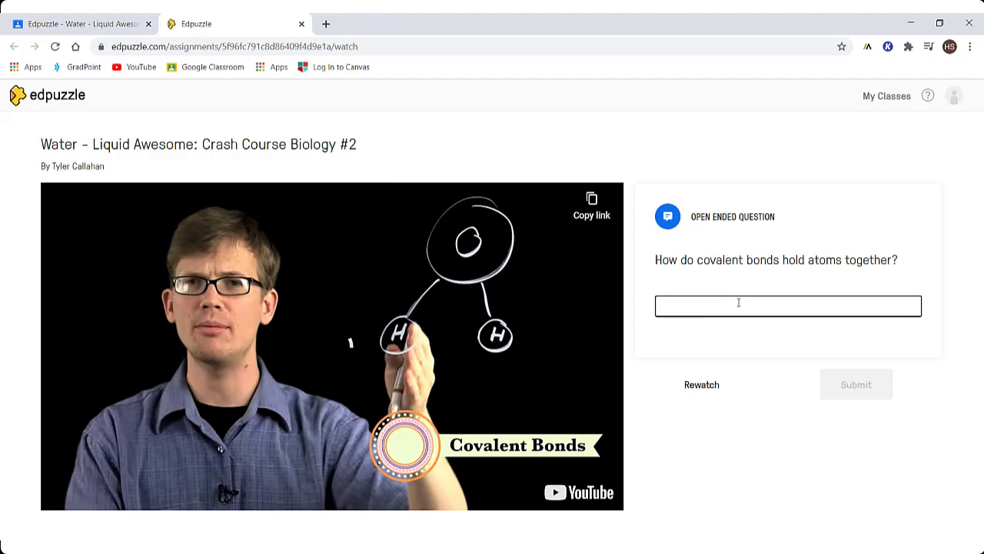
{"action": "left_click", "coordinate": [866, 393]}
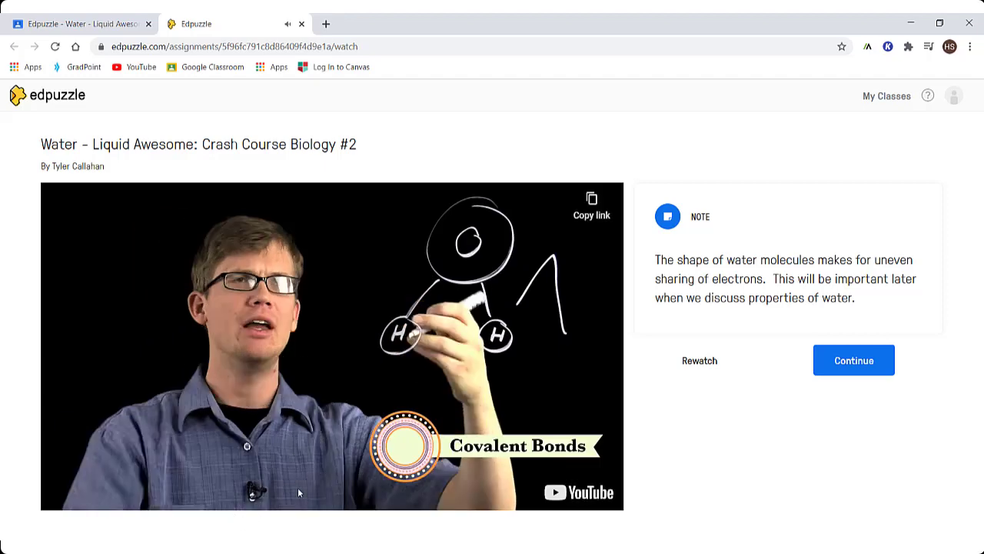
{"action": "left_click", "coordinate": [871, 354]}
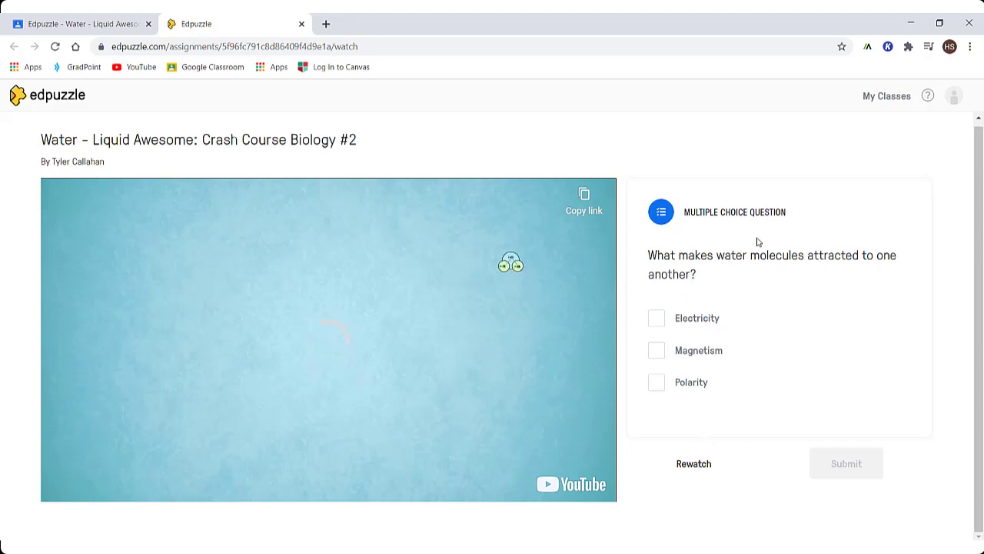
Step: Submit Magnetism as the answer to the water molecule attraction question, review the feedback on each choice and continue the video
{"action": "left_click", "coordinate": [655, 352]}
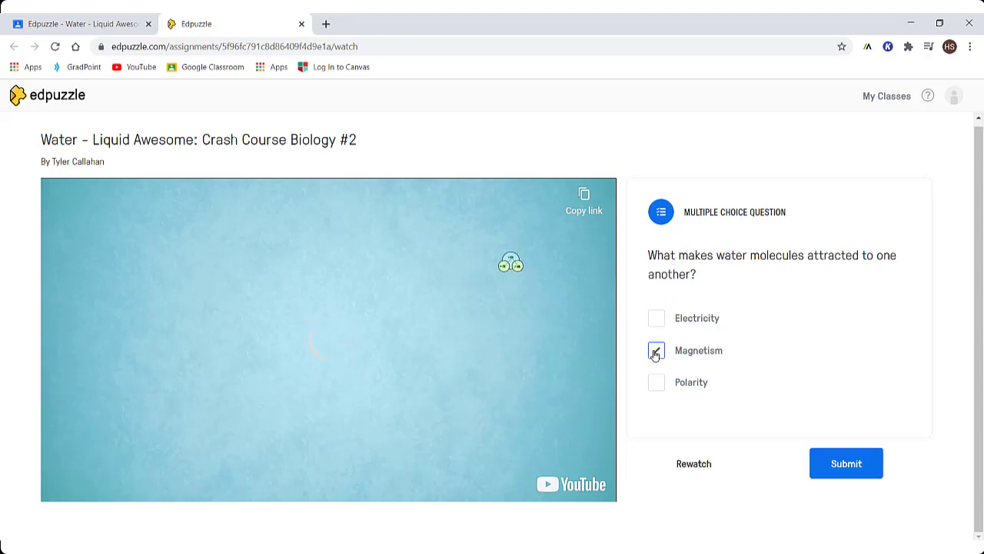
{"action": "left_click", "coordinate": [846, 463]}
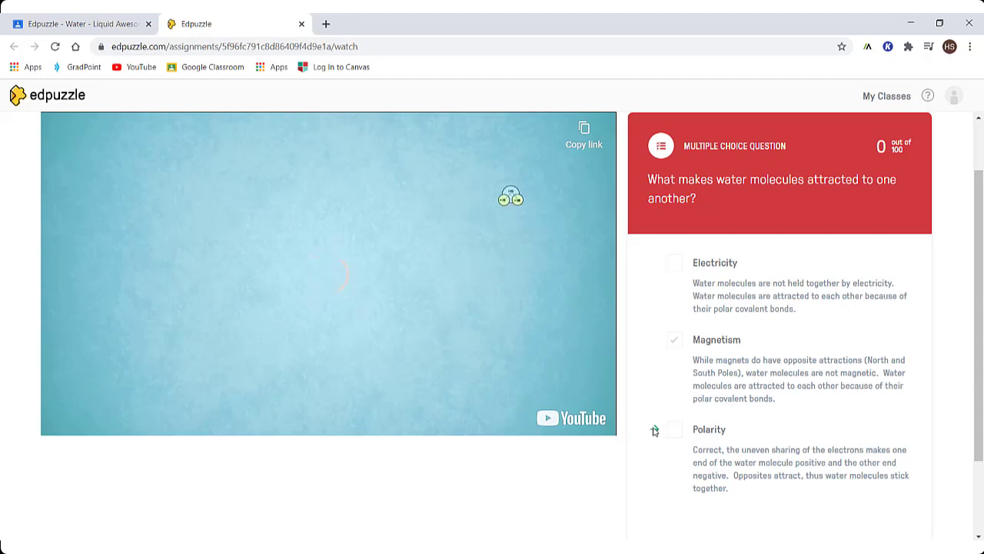
{"action": "left_click_drag", "start_coordinate": [701, 454], "coordinate": [771, 489]}
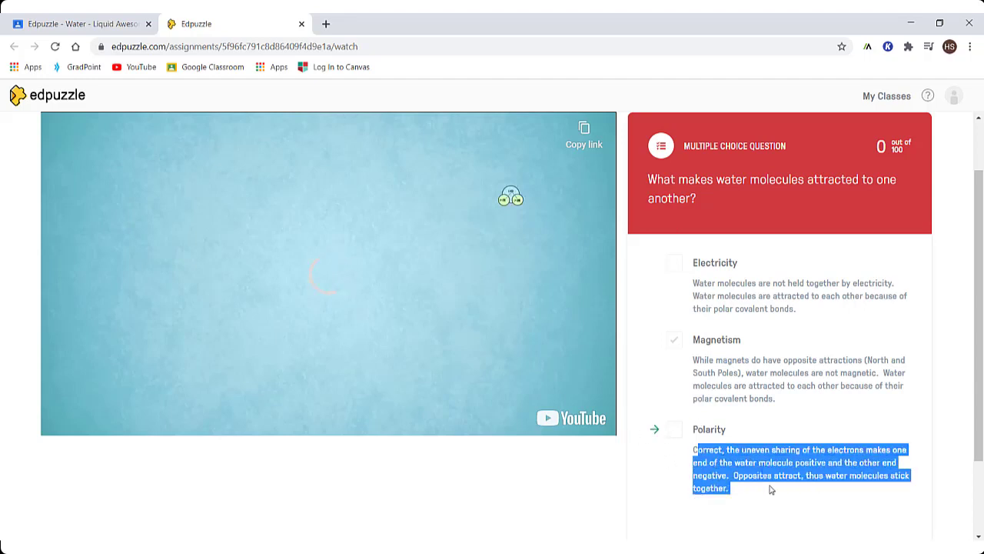
{"action": "left_click", "coordinate": [756, 398]}
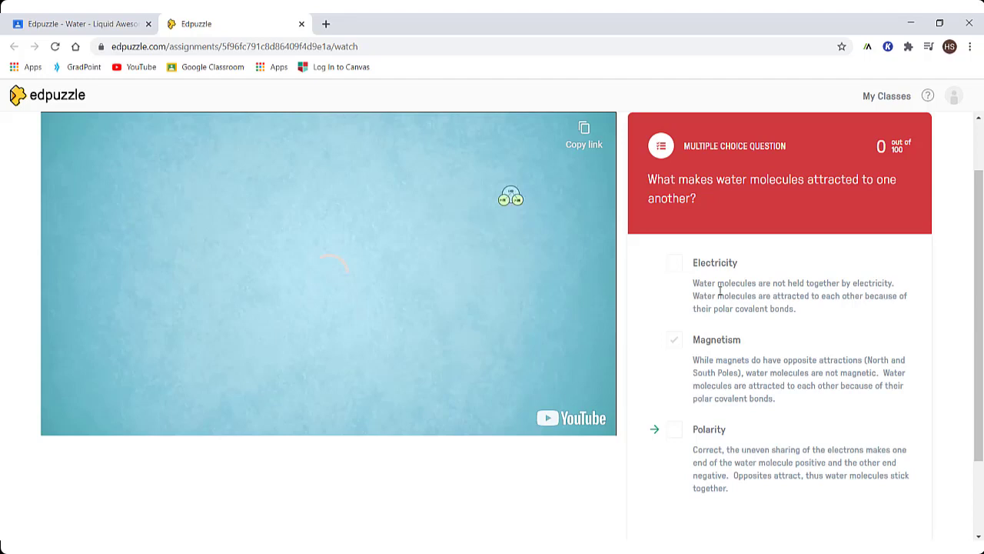
{"action": "scroll", "coordinate": [853, 404], "scroll_direction": "down", "scroll_amount": 3}
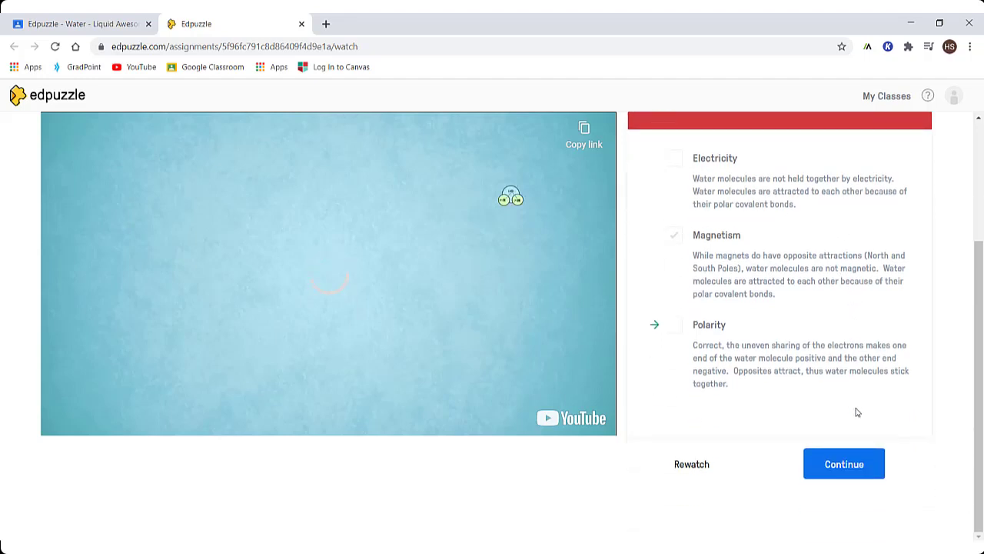
{"action": "left_click", "coordinate": [849, 474]}
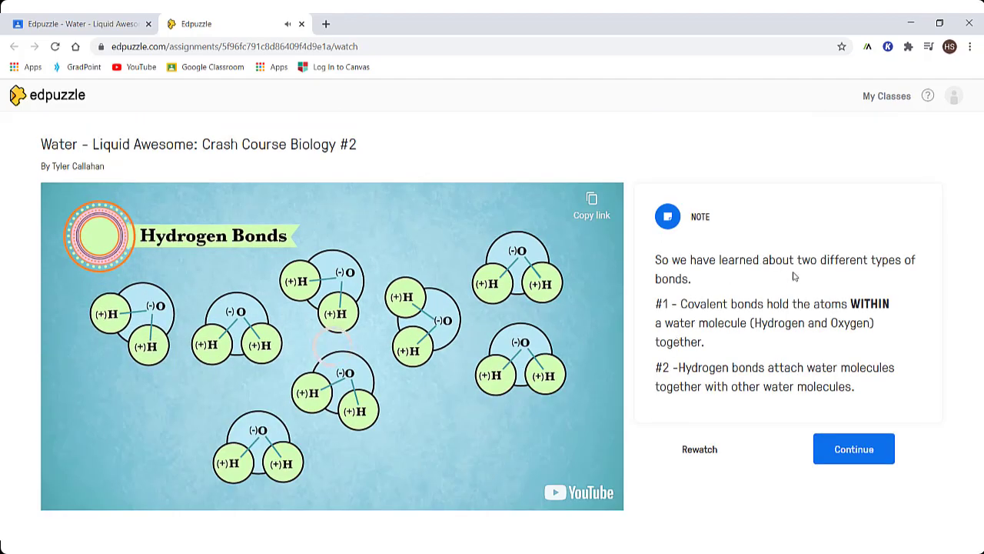
Step: Continue past the note on the two bond types and submit False for the hydrogen versus covalent bond strength question
{"action": "left_click", "coordinate": [853, 453]}
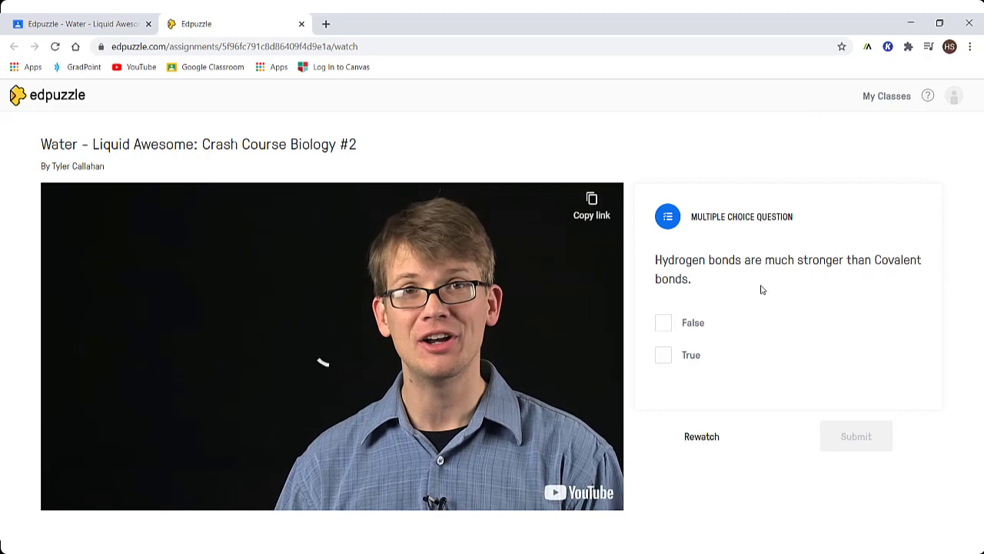
{"action": "left_click", "coordinate": [666, 326]}
{"action": "left_click", "coordinate": [854, 436]}
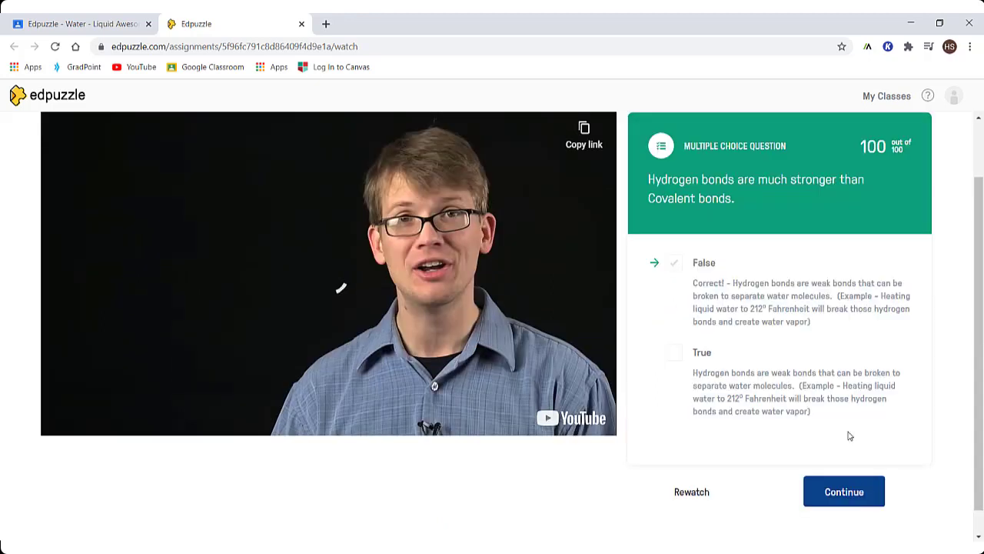
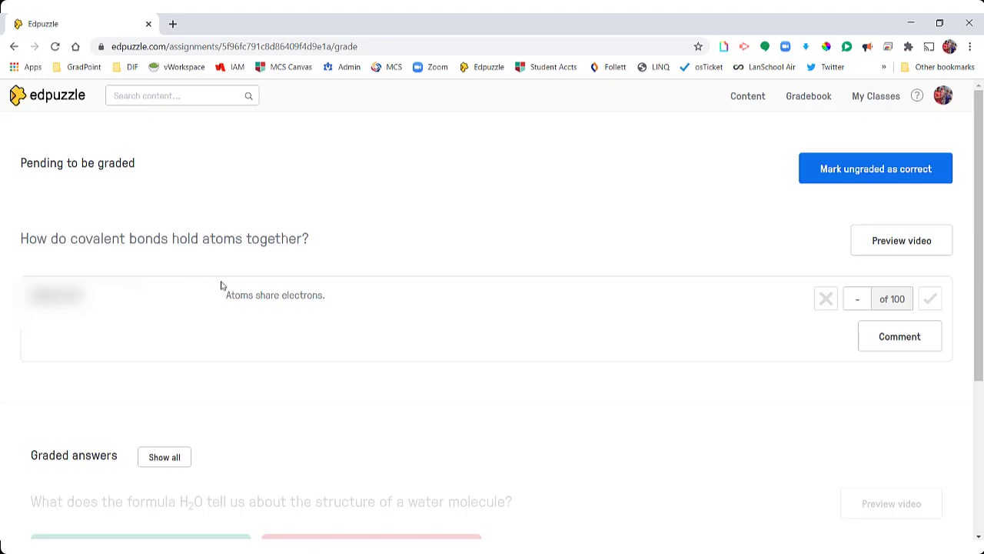
Step: As the teacher, mark the open-ended covalent bonds answer correct and open the student's result for the no-due-date assignment in the CLC Robotics gradebook
{"action": "left_click", "coordinate": [932, 301]}
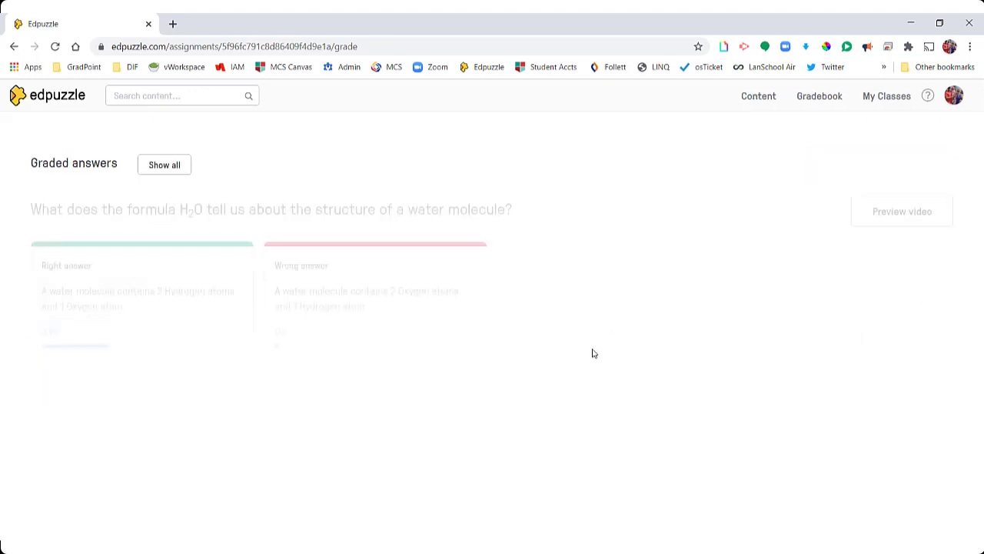
{"action": "left_click", "coordinate": [897, 103]}
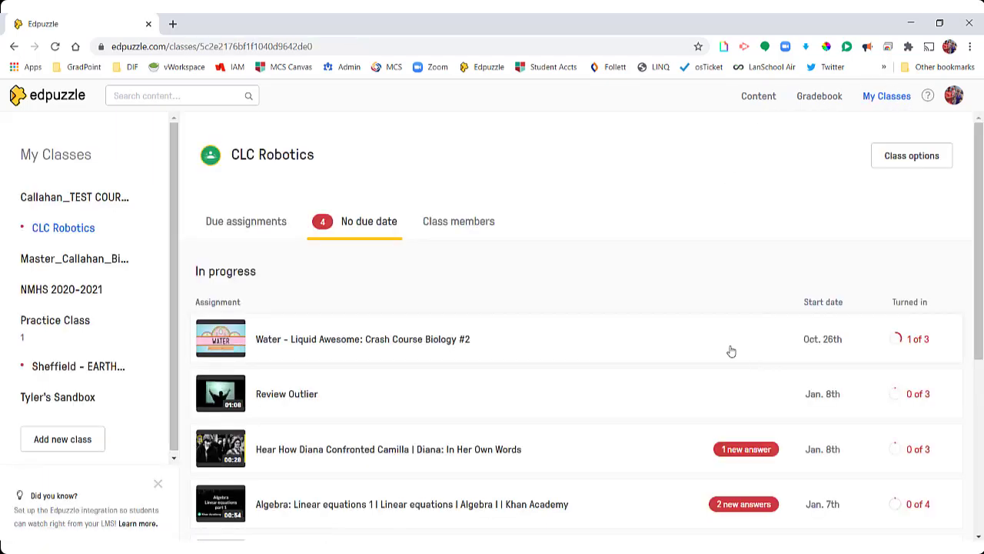
{"action": "left_click", "coordinate": [807, 100]}
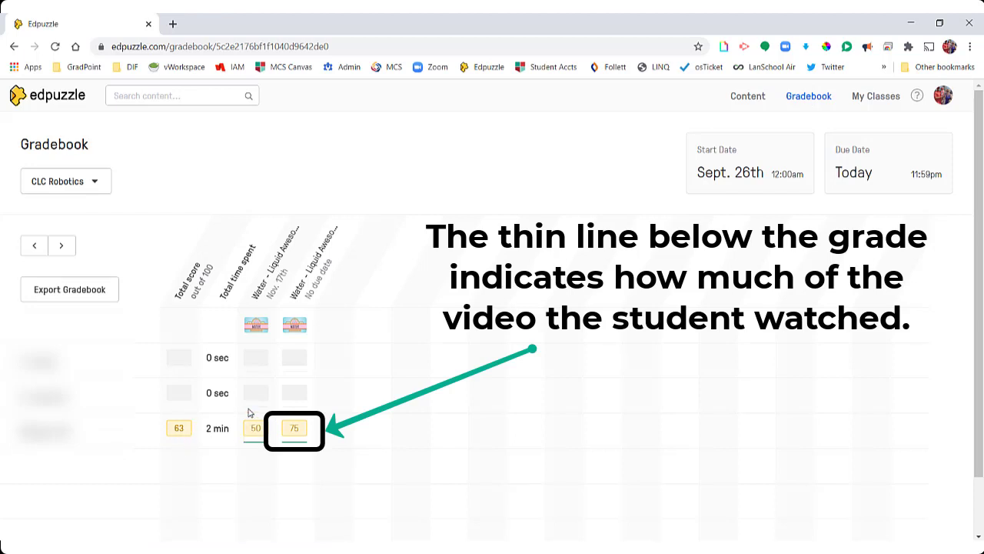
{"action": "left_click", "coordinate": [299, 435]}
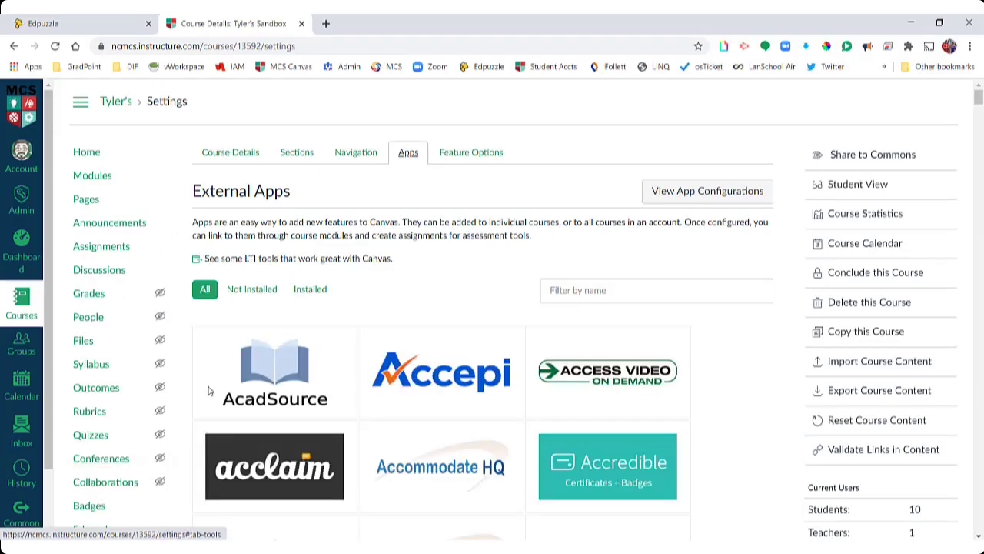
Step: In the Canvas course's external apps, filter by "edpuzzle", open the Edpuzzle app and bring up its Add App form
{"action": "left_click", "coordinate": [615, 290]}
{"action": "type", "text": "edpuz"}
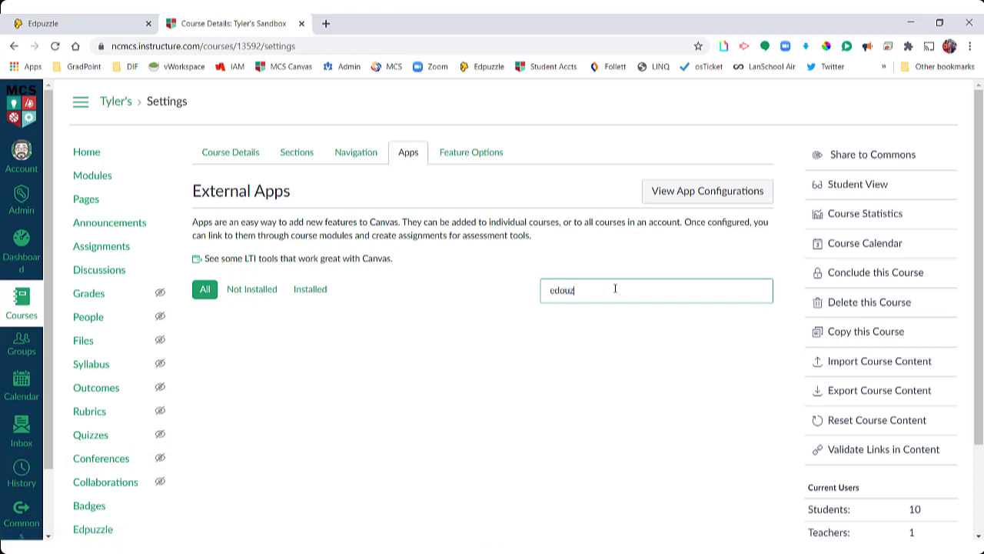
{"action": "key", "text": "BackSpace"}
{"action": "key", "text": "BackSpace"}
{"action": "key", "text": "BackSpace"}
{"action": "type", "text": "puzzle"}
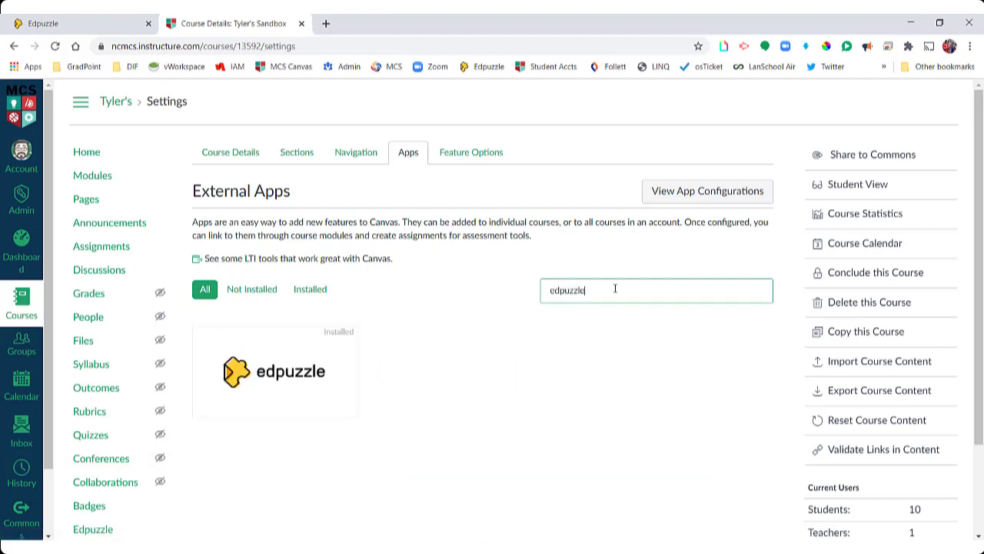
{"action": "left_click", "coordinate": [275, 371]}
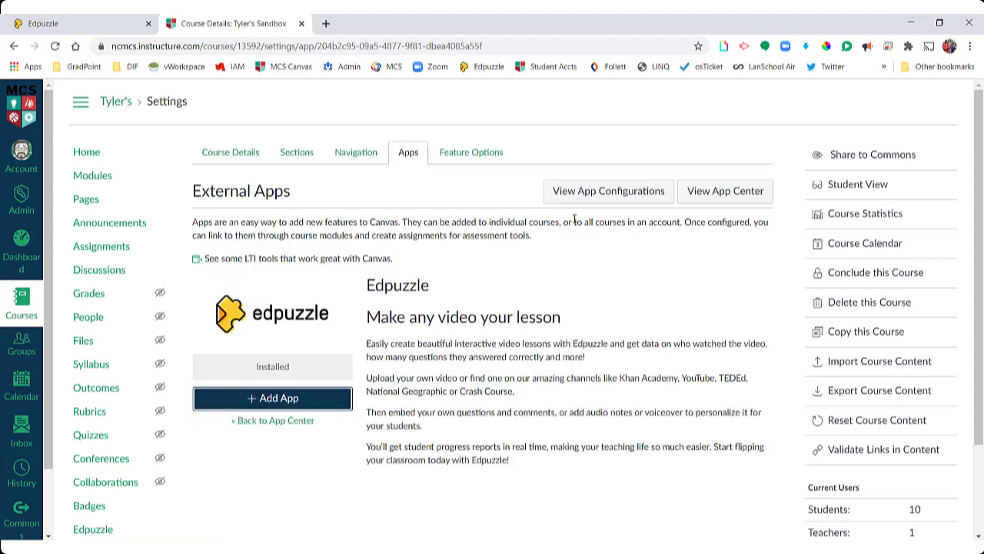
{"action": "left_click", "coordinate": [281, 398]}
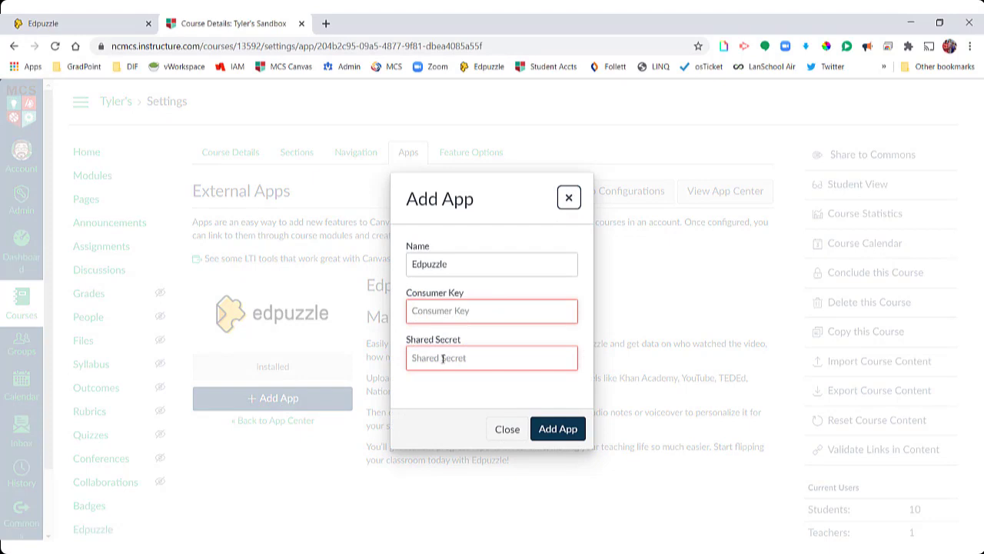
Step: Switch to Edpuzzle and open the School settings of the teacher's profile
{"action": "left_click", "coordinate": [95, 23]}
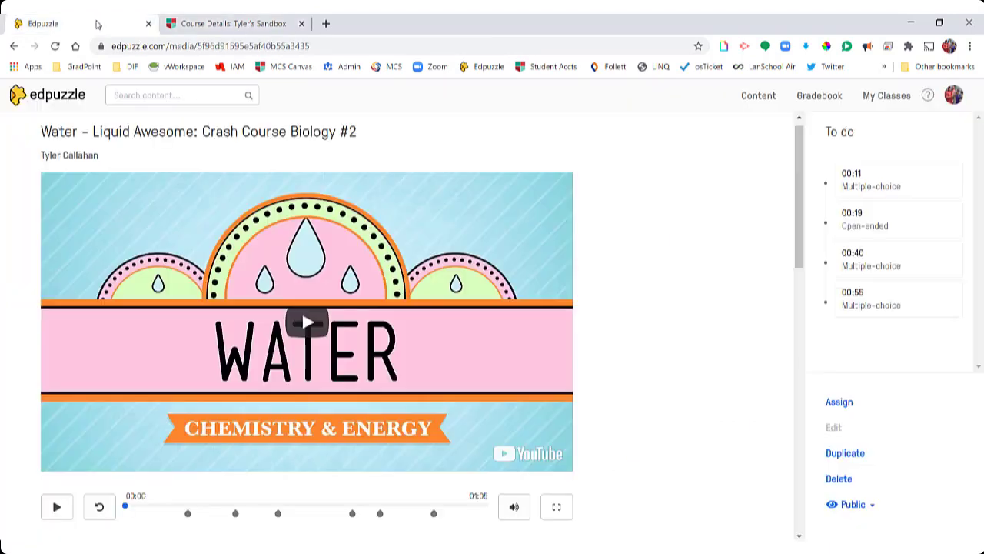
{"action": "left_click", "coordinate": [954, 96]}
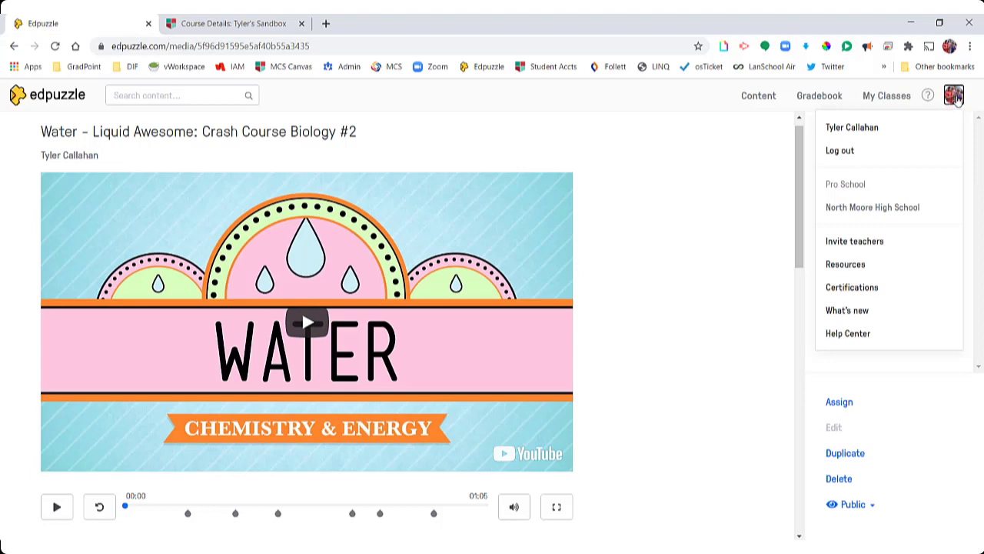
{"action": "left_click", "coordinate": [846, 132]}
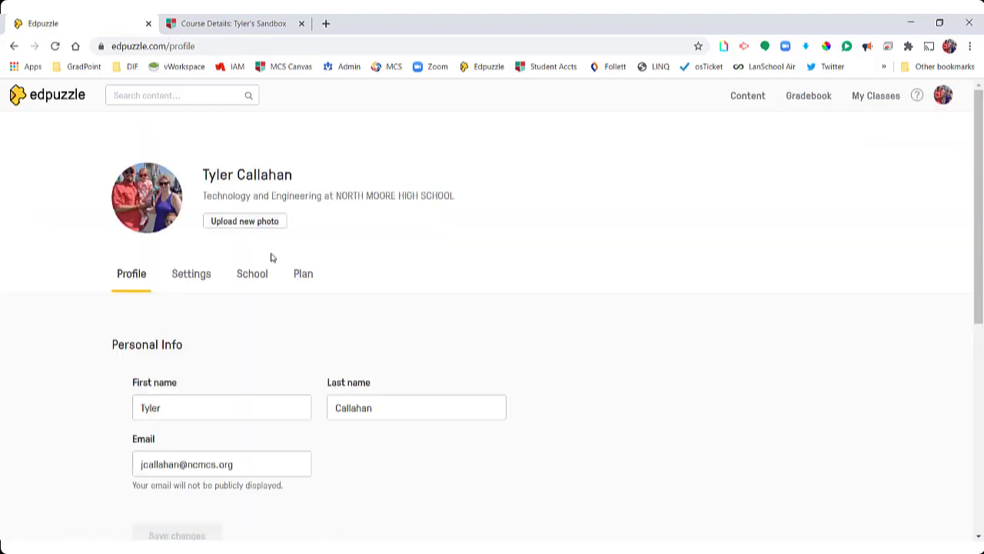
{"action": "left_click", "coordinate": [257, 275]}
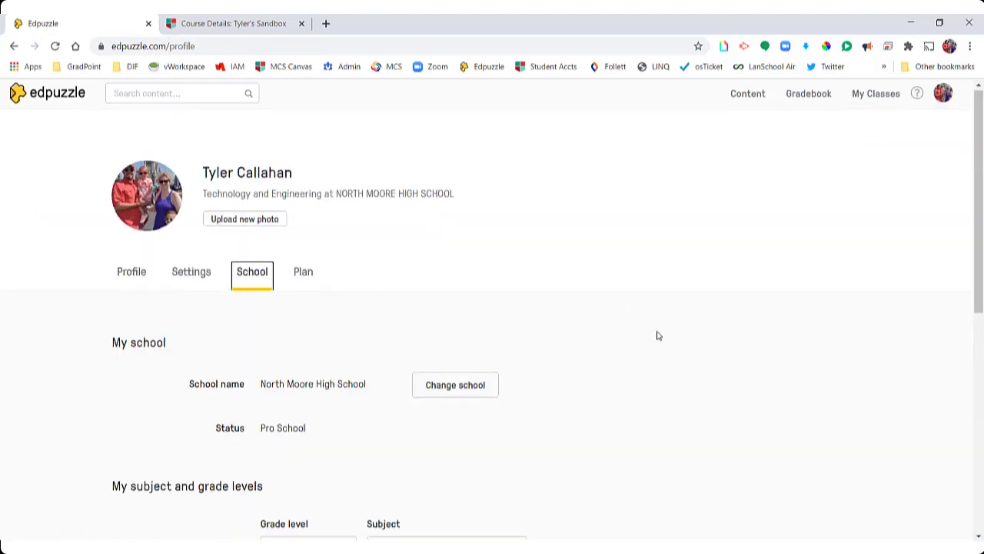
Step: In the LMS LTI integration settings, choose Canvas as the LMS to bring up its integration details
{"action": "scroll", "coordinate": [657, 333], "scroll_direction": "down", "scroll_amount": 10}
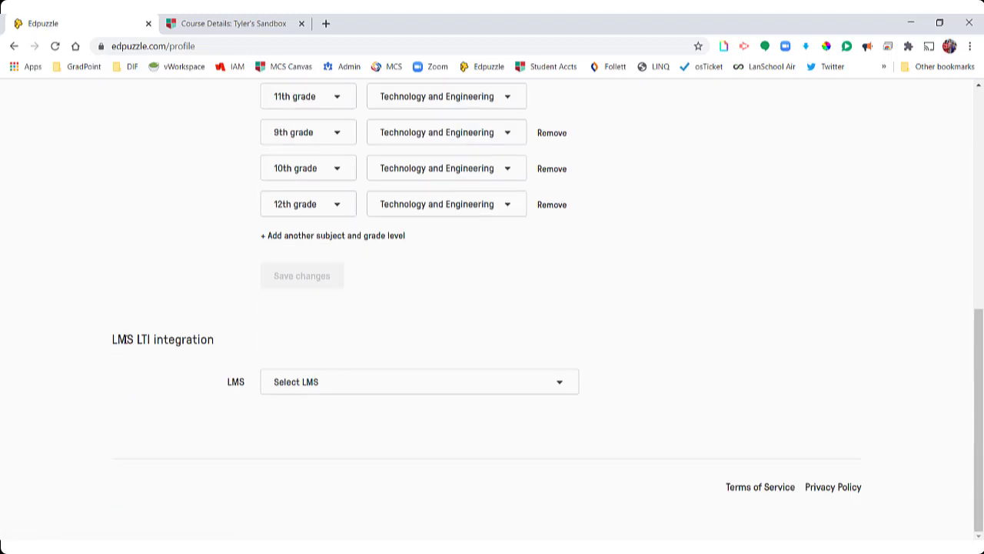
{"action": "left_click_drag", "start_coordinate": [113, 339], "coordinate": [723, 343]}
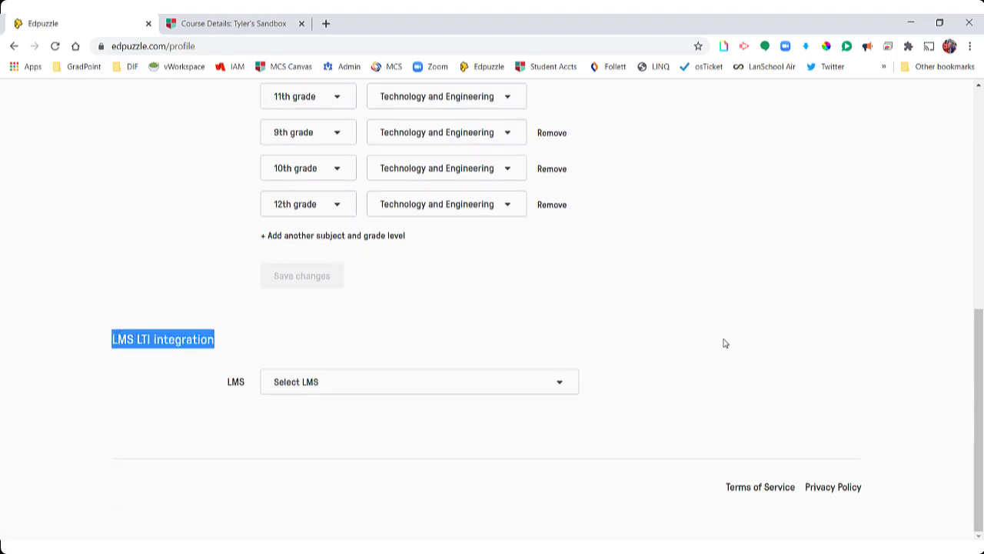
{"action": "left_click", "coordinate": [567, 375]}
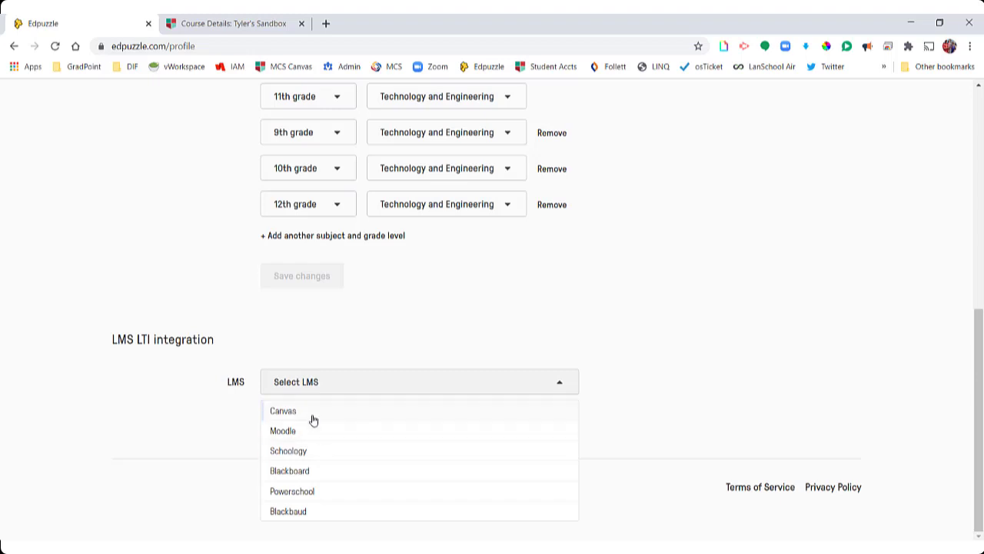
{"action": "left_click", "coordinate": [313, 413]}
{"action": "scroll", "coordinate": [862, 396], "scroll_direction": "down", "scroll_amount": 2}
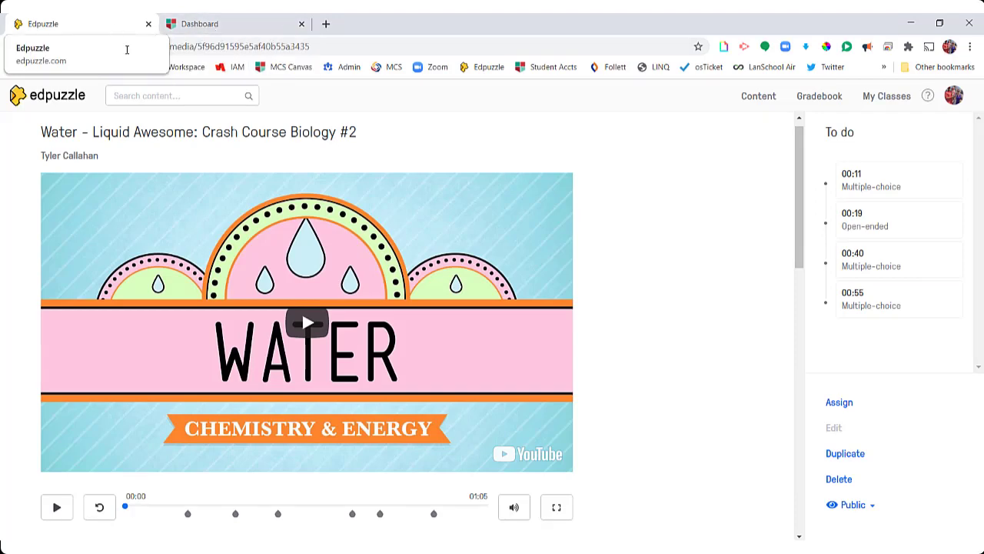
Step: Switch to Canvas and open the modules of the sandbox course from the dashboard
{"action": "left_click", "coordinate": [206, 28]}
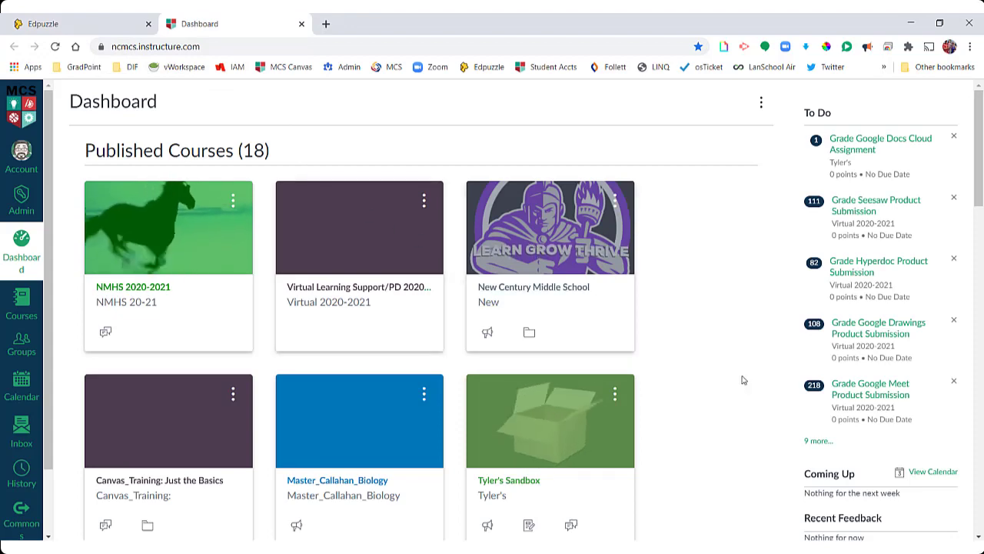
{"action": "scroll", "coordinate": [653, 397], "scroll_direction": "down", "scroll_amount": 2}
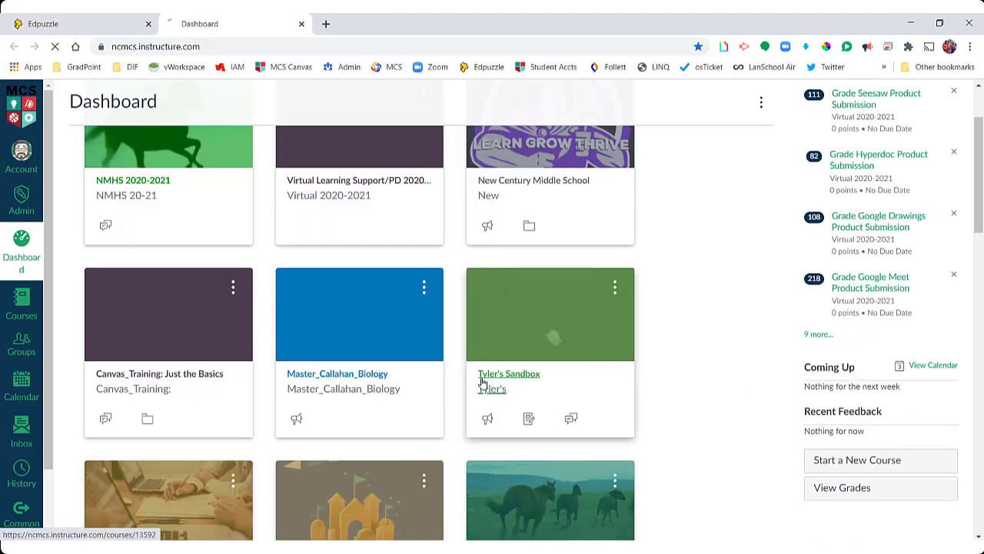
{"action": "left_click", "coordinate": [510, 379]}
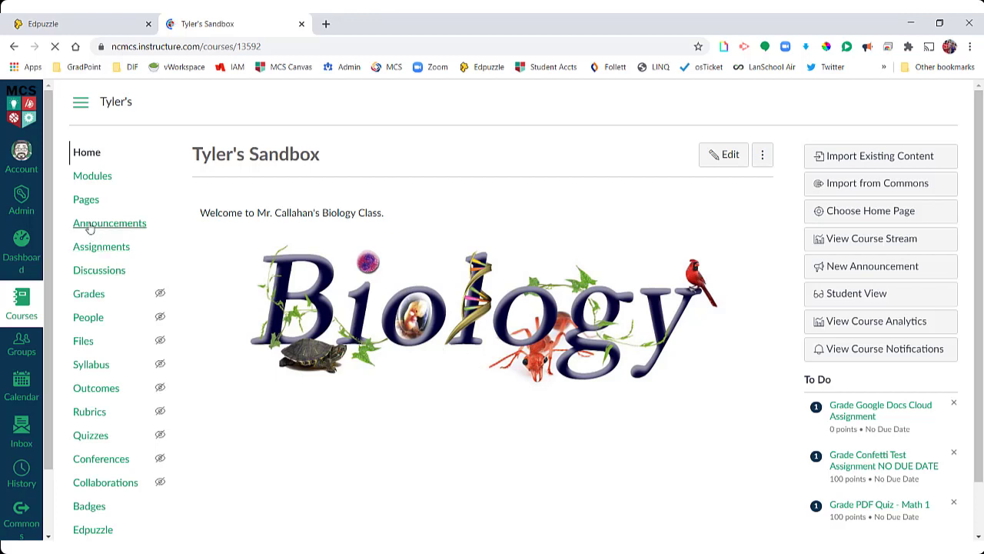
{"action": "left_click", "coordinate": [98, 178]}
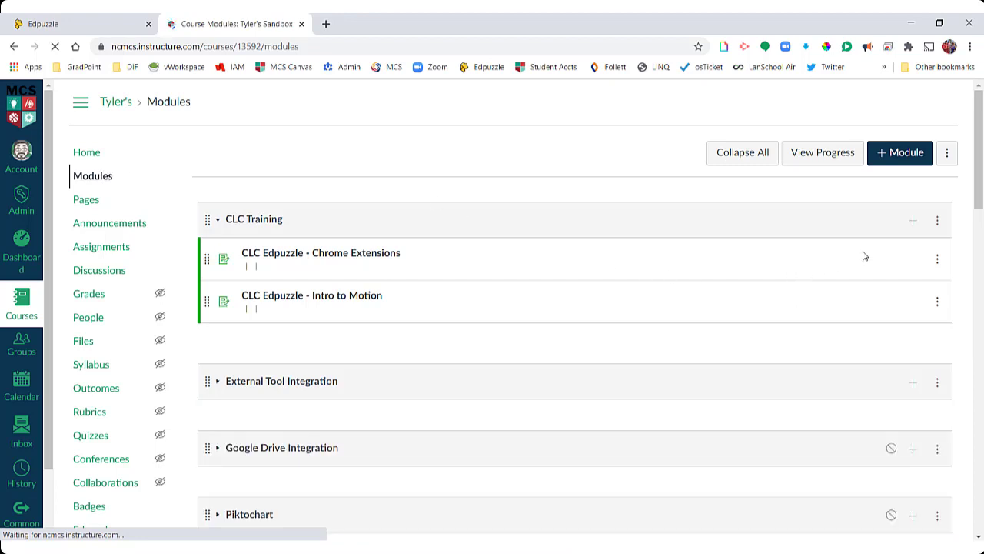
Step: Add a new assignment named "Water Edpuzzle Video" to the CLC Training module
{"action": "left_click", "coordinate": [914, 221]}
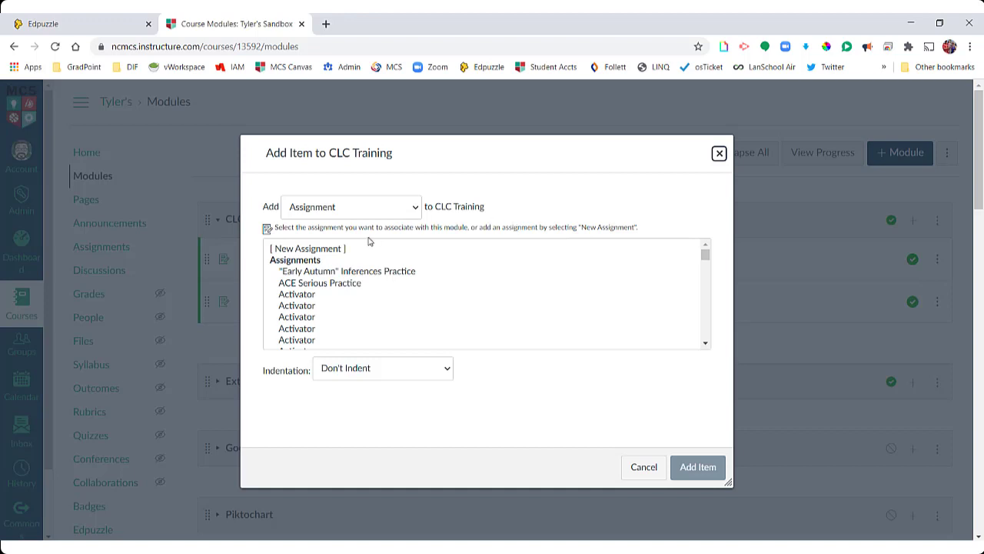
{"action": "left_click", "coordinate": [343, 251]}
{"action": "left_click", "coordinate": [371, 373]}
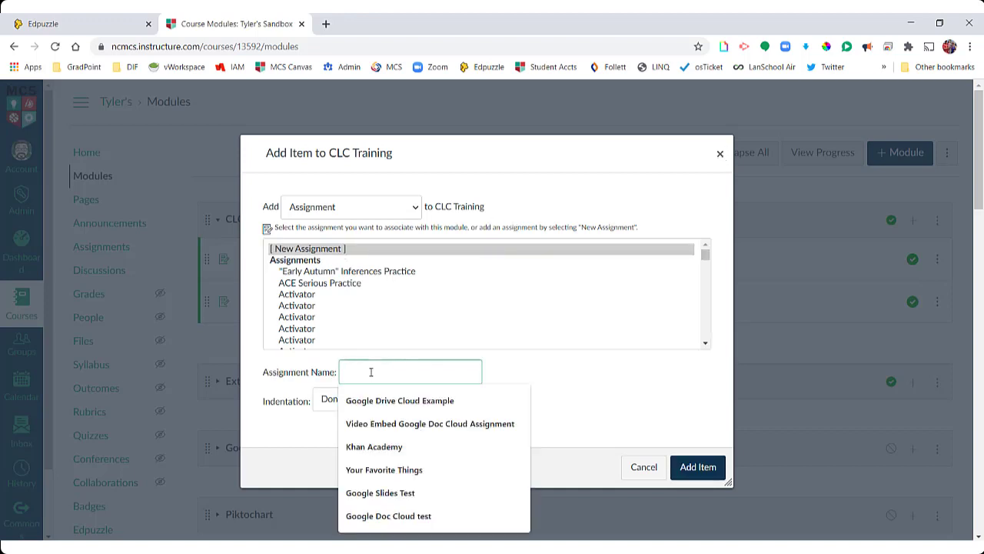
{"action": "type", "text": "Wat"}
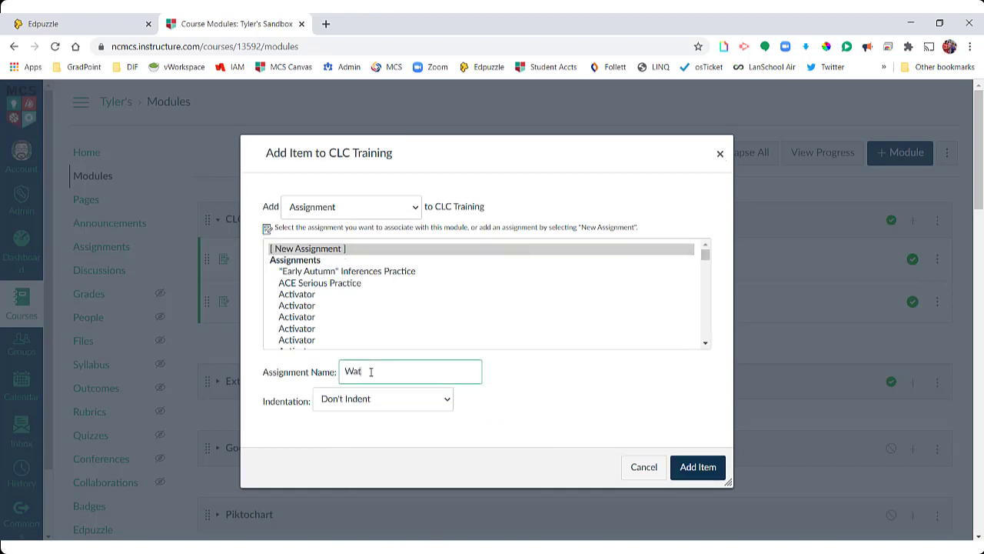
{"action": "type", "text": "er Edpuzzle Video"}
{"action": "left_click", "coordinate": [722, 471]}
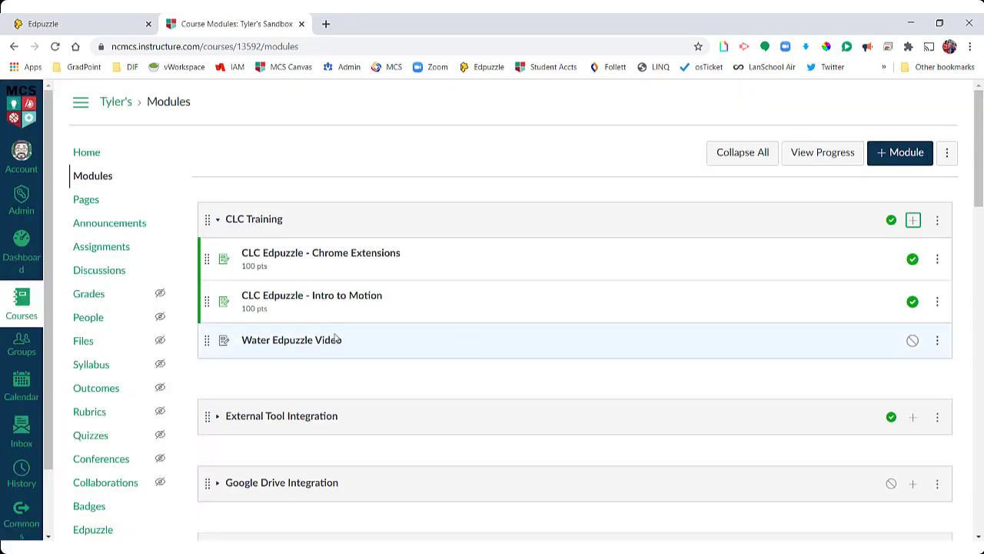
Step: Open the Water Edpuzzle Video assignment for editing and enter the description "Directions here. Watch the Edpuzzle Video and answer the questions."
{"action": "left_click", "coordinate": [310, 342]}
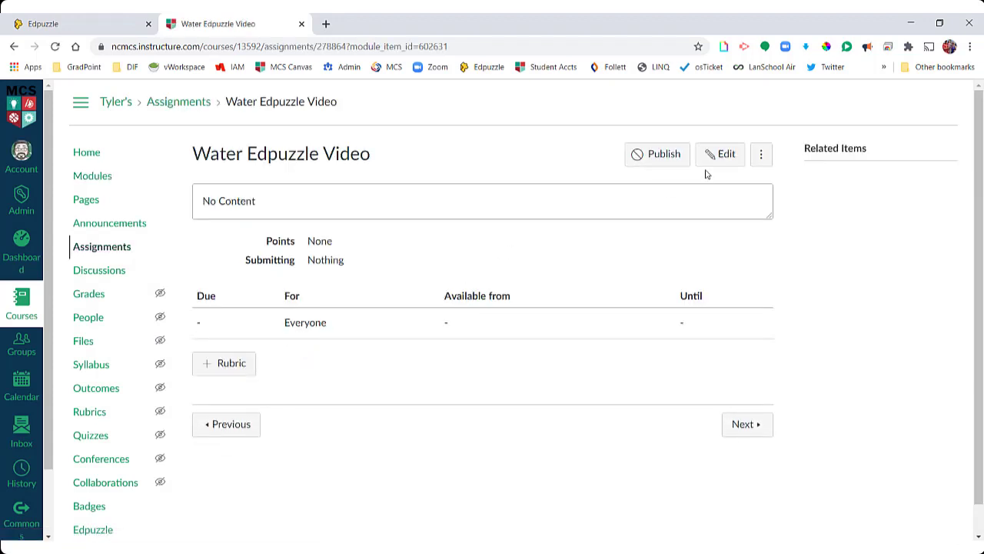
{"action": "left_click", "coordinate": [720, 156]}
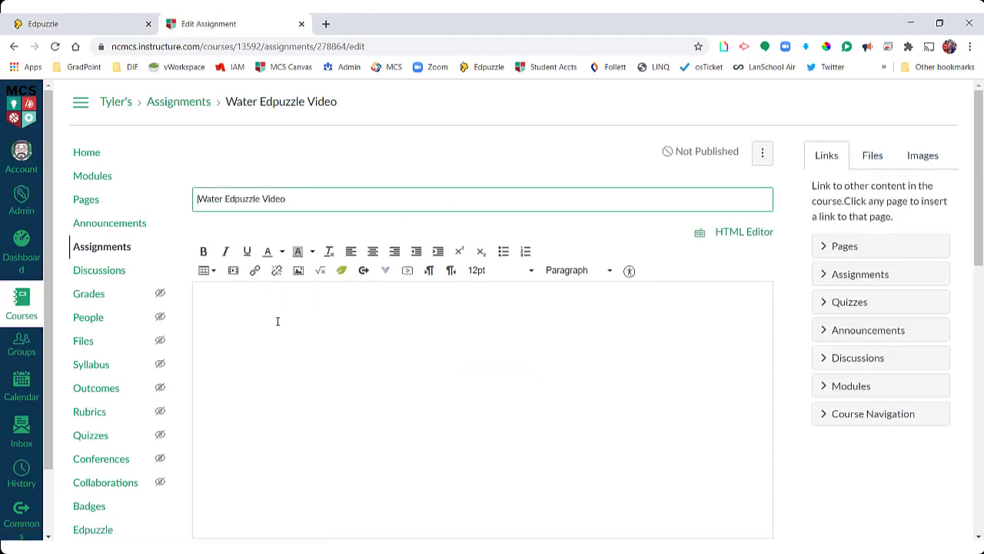
{"action": "left_click", "coordinate": [278, 320]}
{"action": "type", "text": "Directions here"}
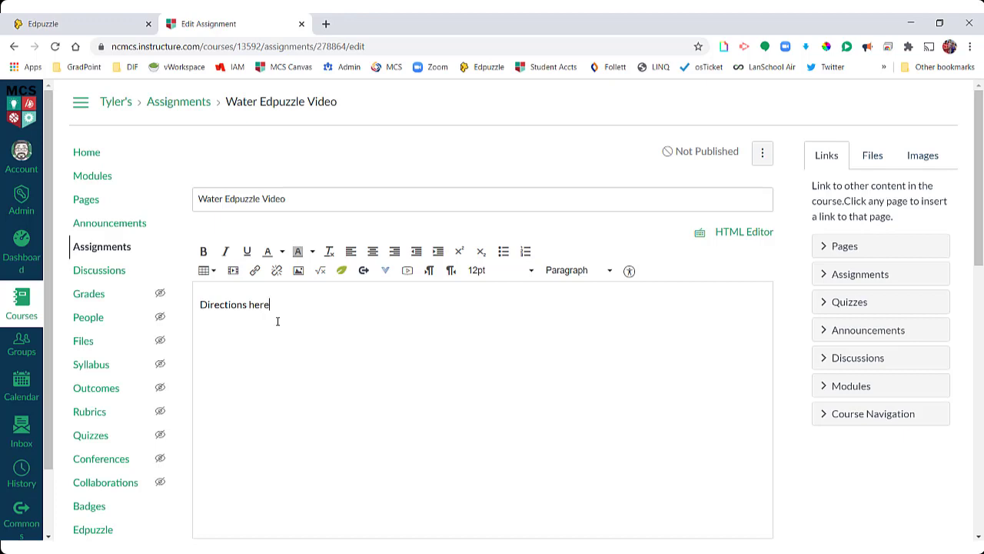
{"action": "type", "text": ".  Watch the Edpuzzle Vi"}
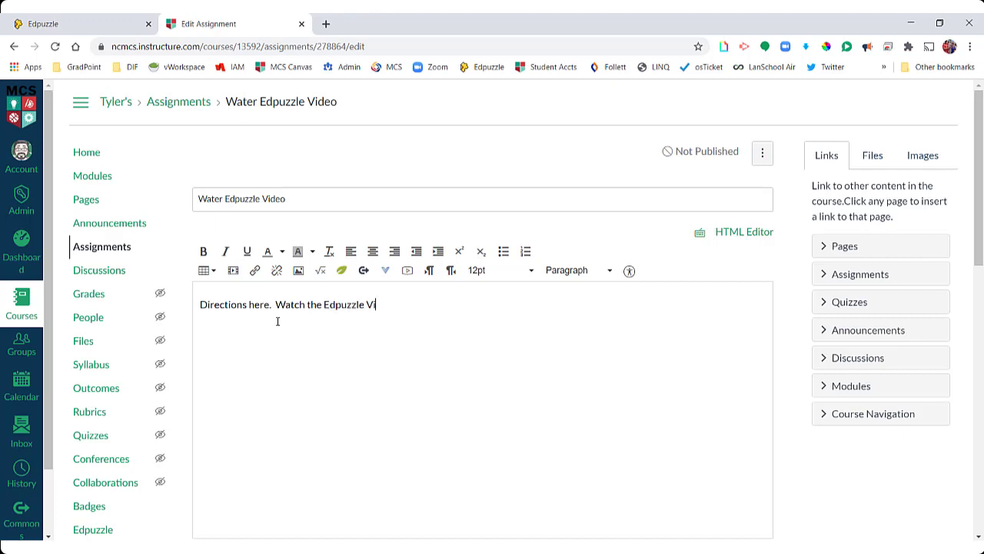
{"action": "type", "text": "deo and answer the "}
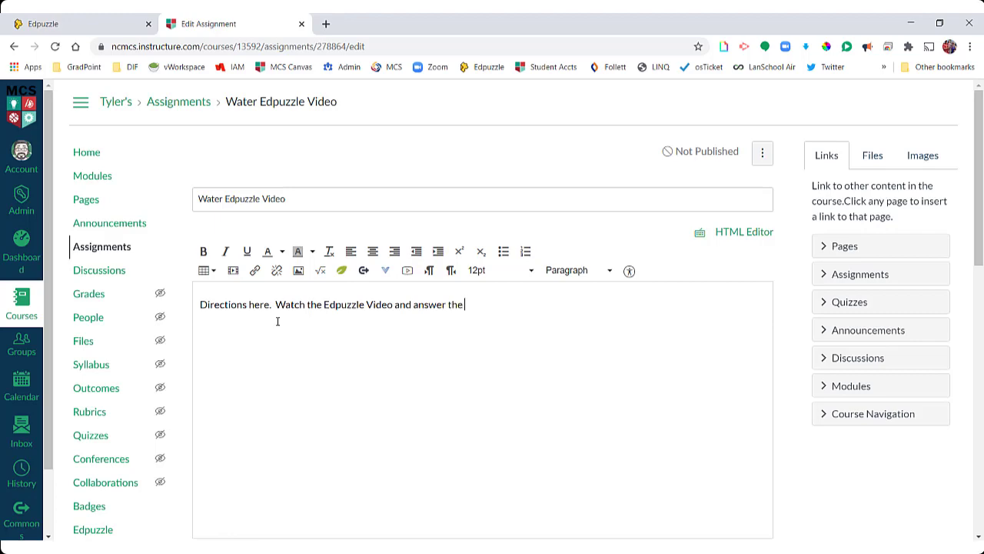
{"action": "type", "text": "questions."}
Step: Set the assignment's submission type to External Tool and find Edpuzzle among the available tools to open its content
{"action": "scroll", "coordinate": [788, 402], "scroll_direction": "down", "scroll_amount": 6}
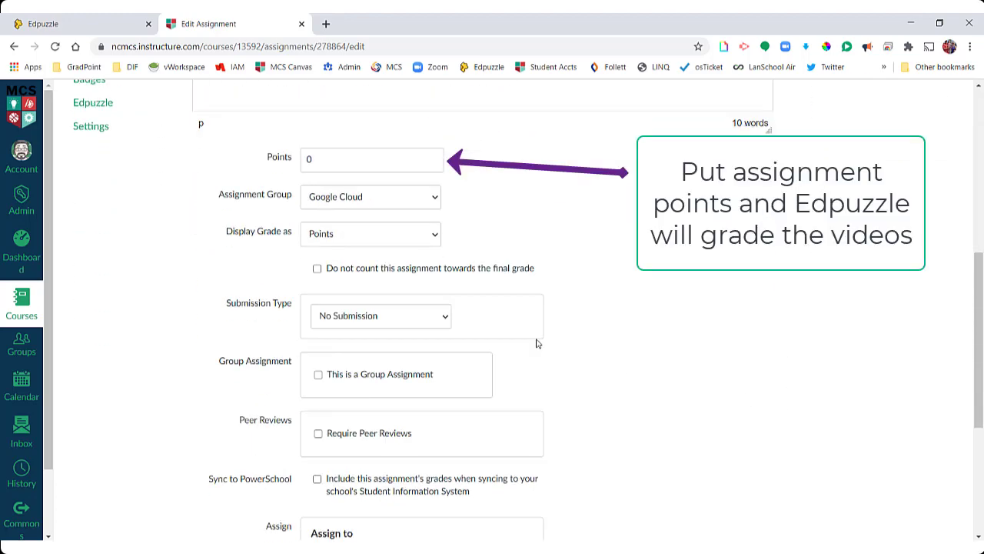
{"action": "left_click", "coordinate": [433, 317]}
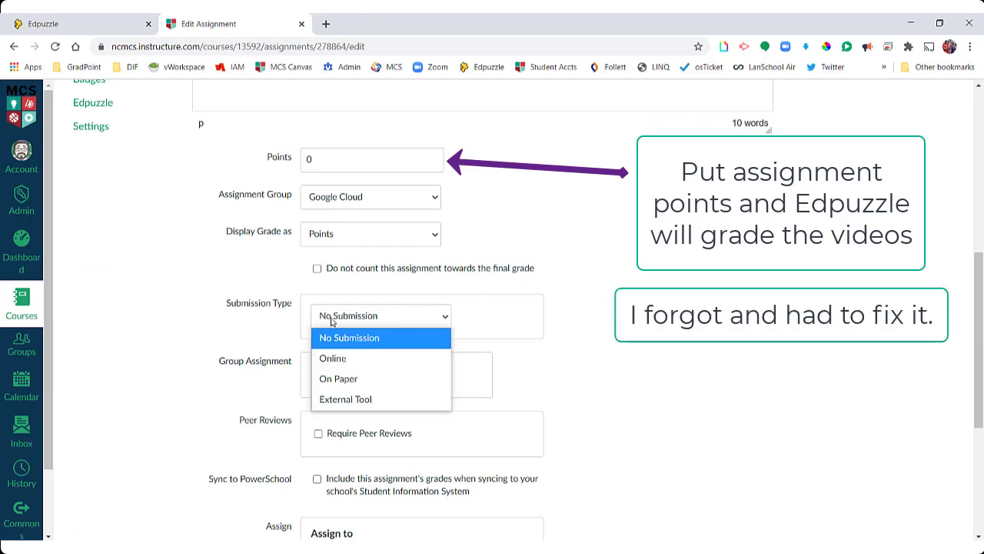
{"action": "left_click", "coordinate": [365, 398]}
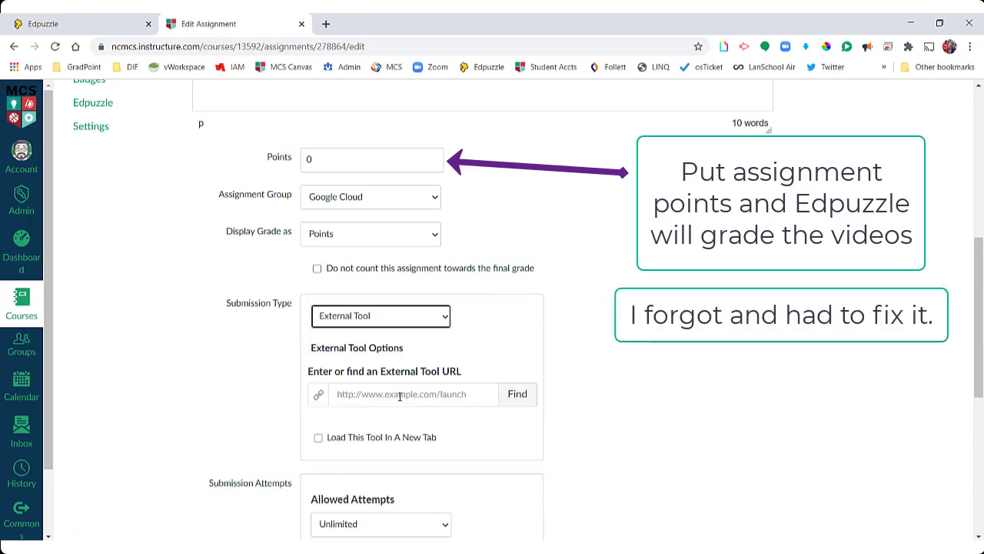
{"action": "left_click", "coordinate": [407, 394]}
{"action": "left_click", "coordinate": [517, 394]}
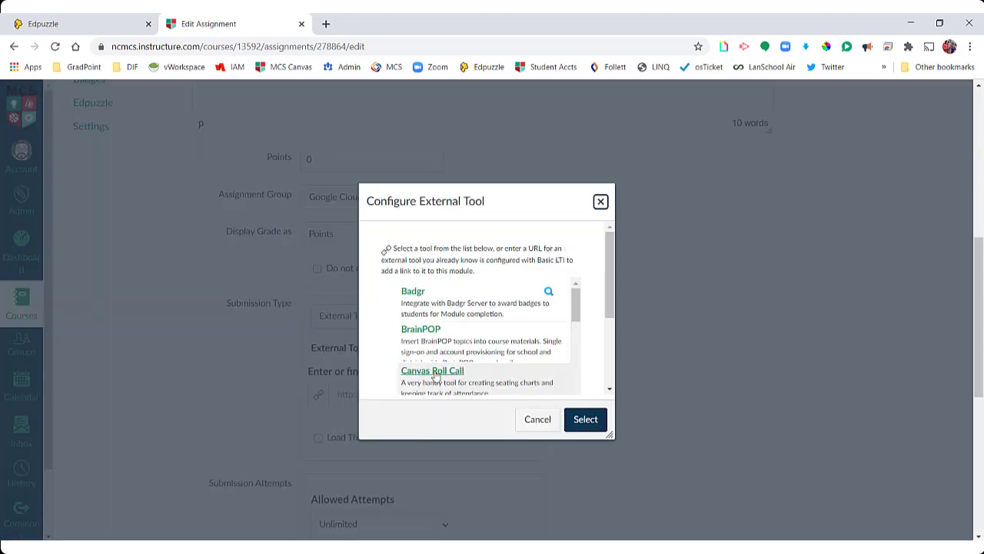
{"action": "scroll", "coordinate": [452, 371], "scroll_direction": "down", "scroll_amount": 4}
{"action": "left_click", "coordinate": [426, 390]}
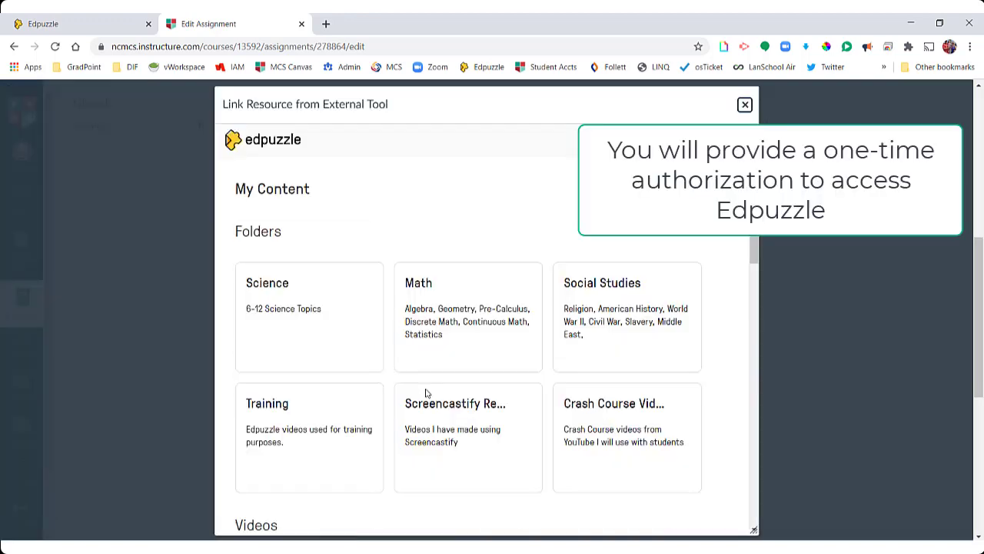
Step: Assign the "Water - Liquid Awesome: Crash Course Biology #2" video as the external tool, and save and publish the assignment
{"action": "scroll", "coordinate": [579, 343], "scroll_direction": "down", "scroll_amount": 3}
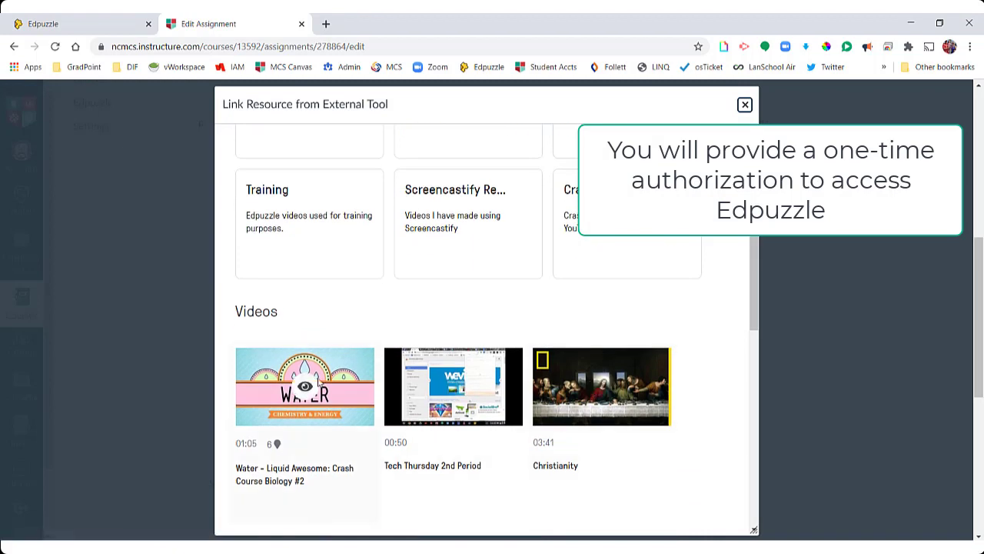
{"action": "left_click", "coordinate": [306, 392]}
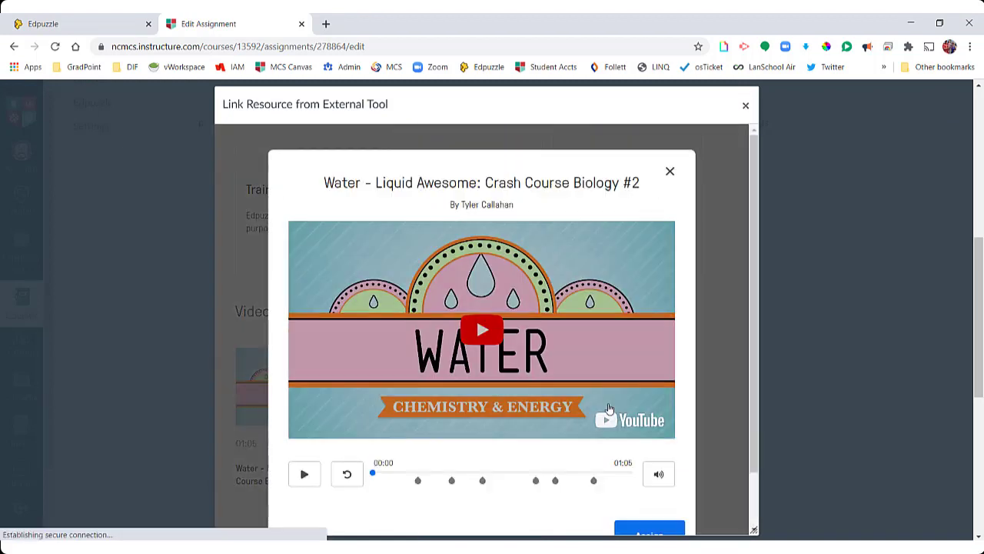
{"action": "scroll", "coordinate": [655, 472], "scroll_direction": "down", "scroll_amount": 1}
{"action": "left_click", "coordinate": [650, 473]}
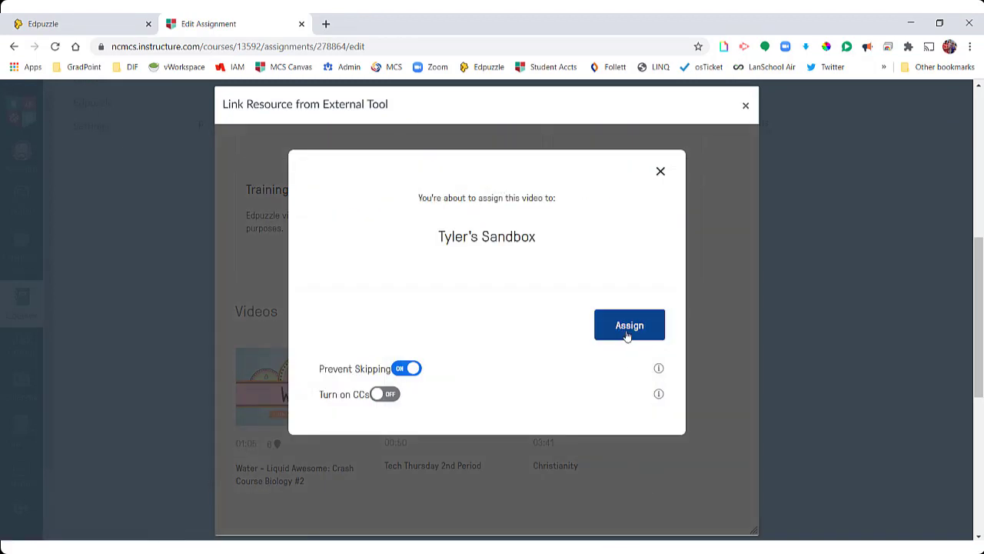
{"action": "left_click", "coordinate": [629, 326]}
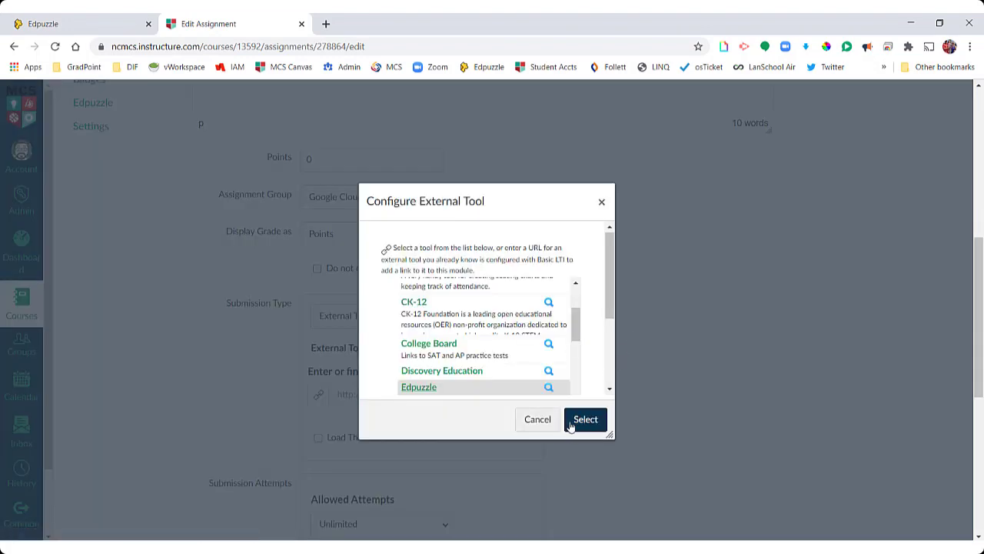
{"action": "left_click", "coordinate": [585, 419]}
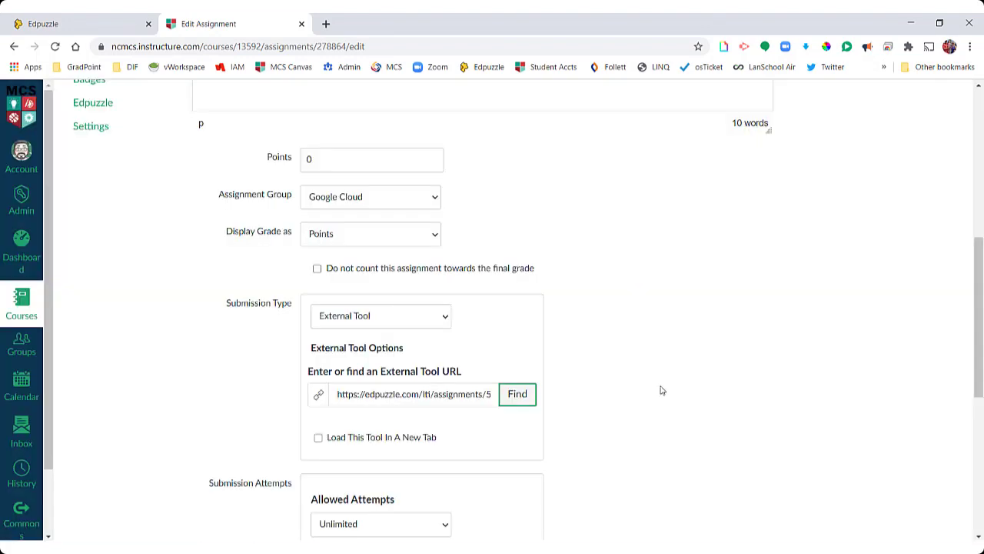
{"action": "scroll", "coordinate": [773, 365], "scroll_direction": "down", "scroll_amount": 5}
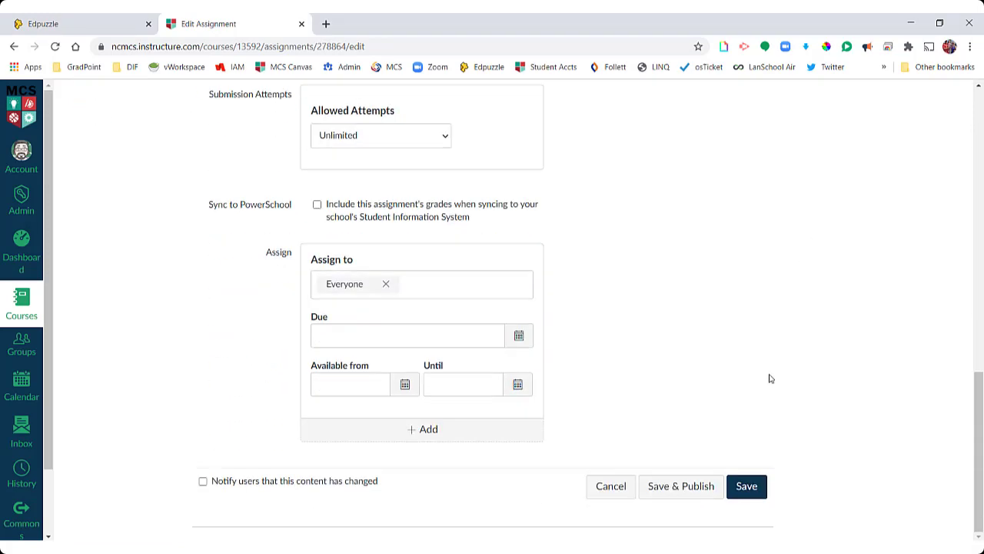
{"action": "left_click", "coordinate": [682, 498]}
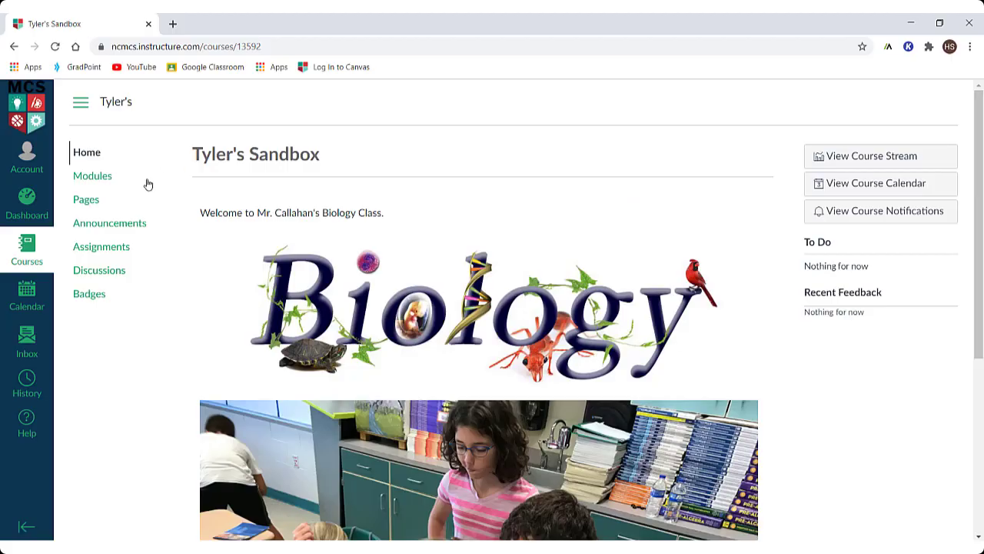
Step: As the student, open the Water Edpuzzle Video assignment from the course's CLC Training module
{"action": "left_click", "coordinate": [92, 177]}
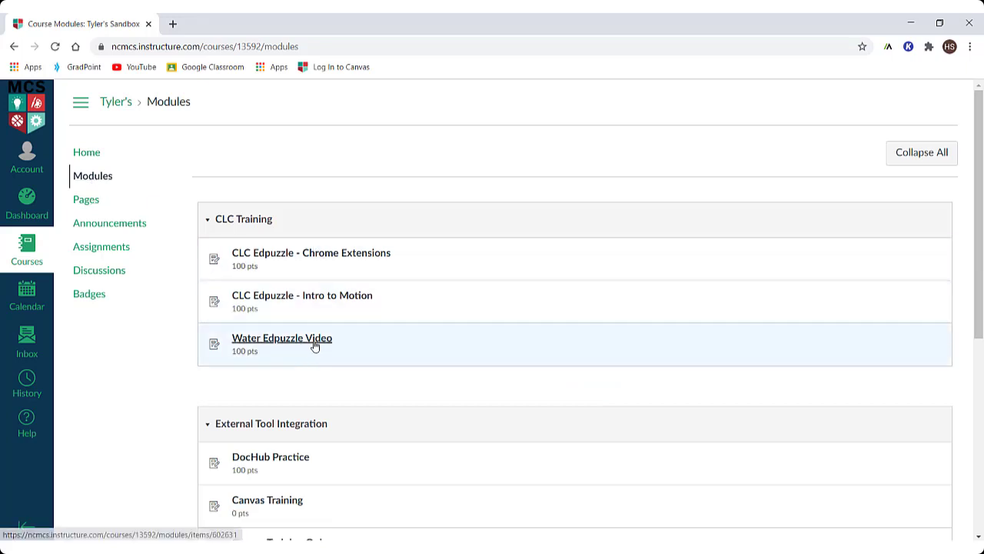
{"action": "left_click", "coordinate": [314, 343]}
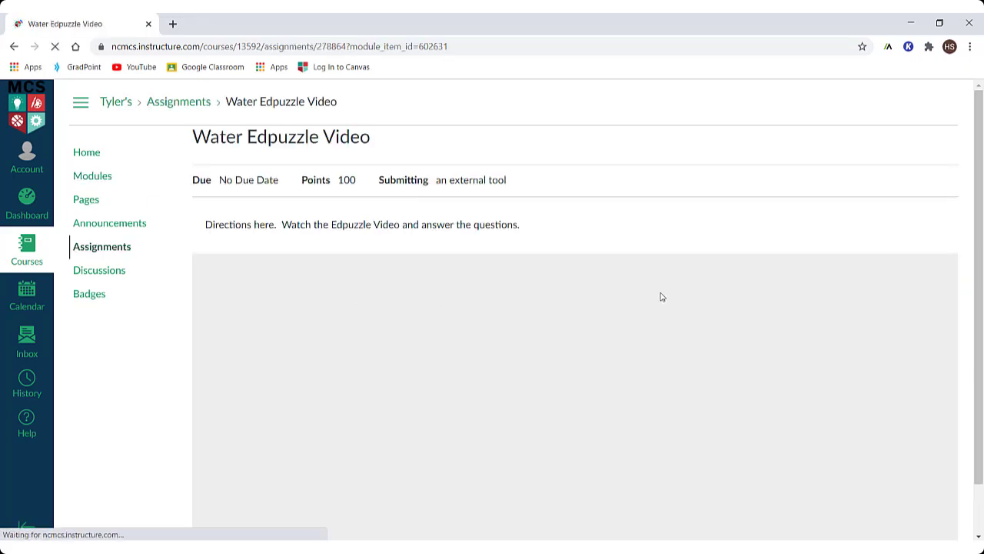
Step: Start playing the embedded Edpuzzle water video in the assignment and turn its volume all the way down
{"action": "scroll", "coordinate": [967, 342], "scroll_direction": "down", "scroll_amount": 1}
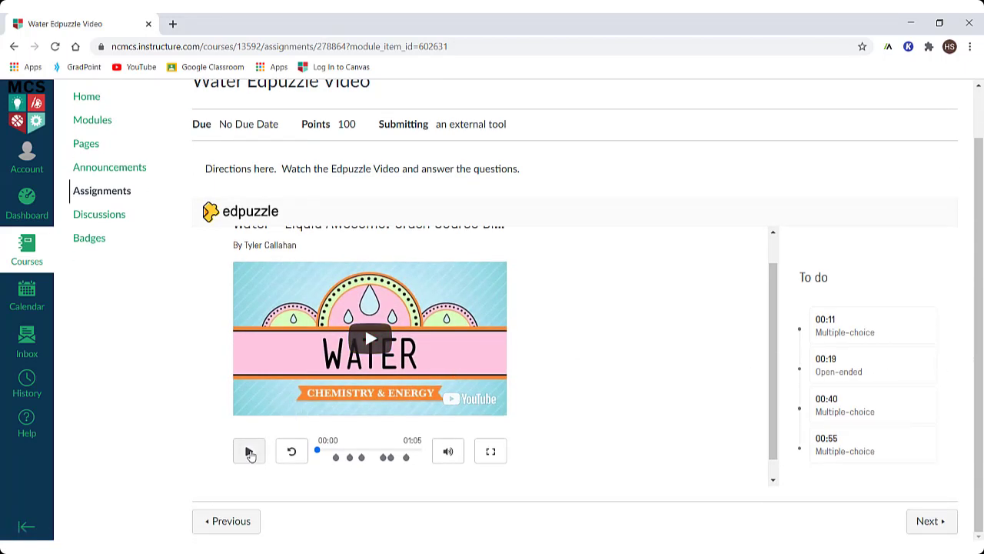
{"action": "left_click", "coordinate": [249, 453]}
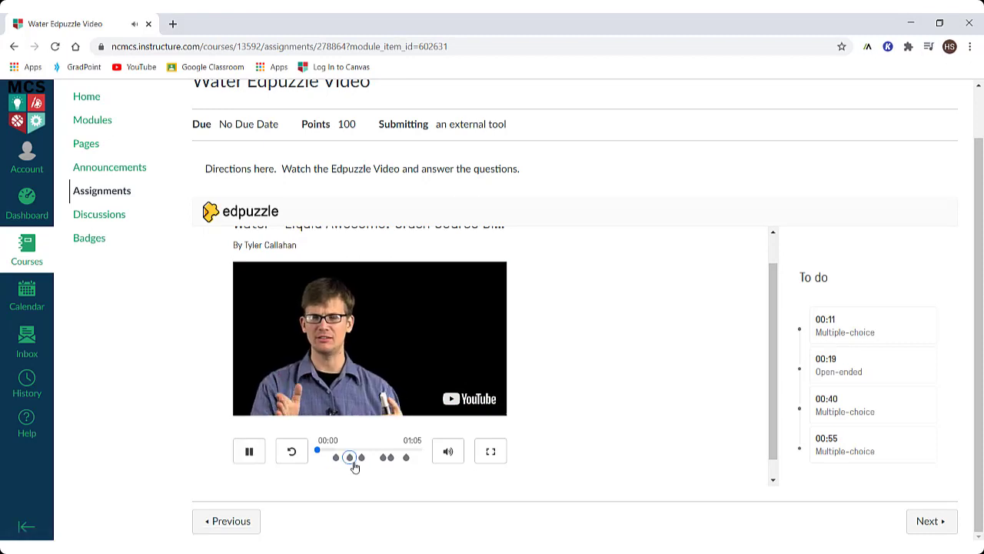
{"action": "mouse_move", "coordinate": [448, 451]}
{"action": "left_click_drag", "start_coordinate": [451, 424], "coordinate": [415, 423]}
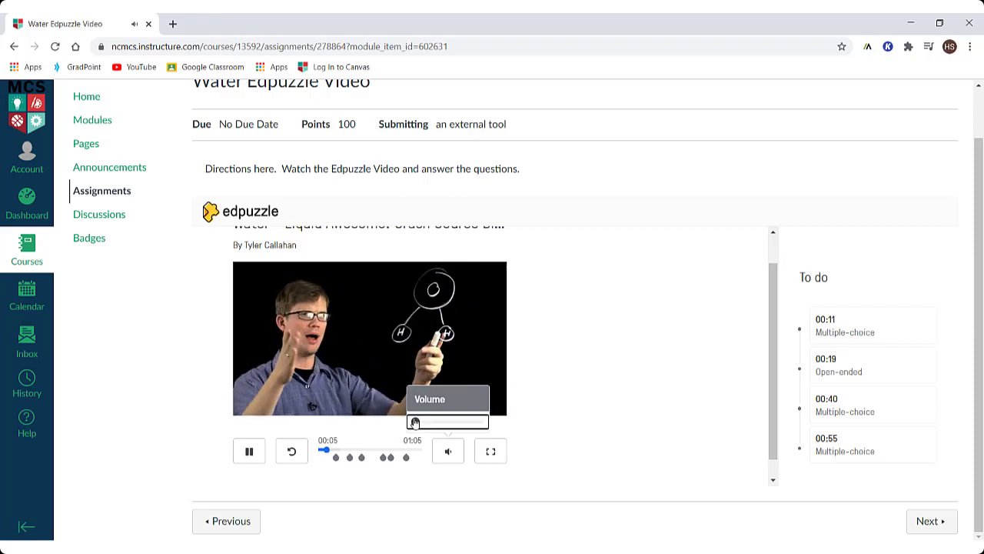
{"action": "left_click_drag", "start_coordinate": [415, 422], "coordinate": [410, 422]}
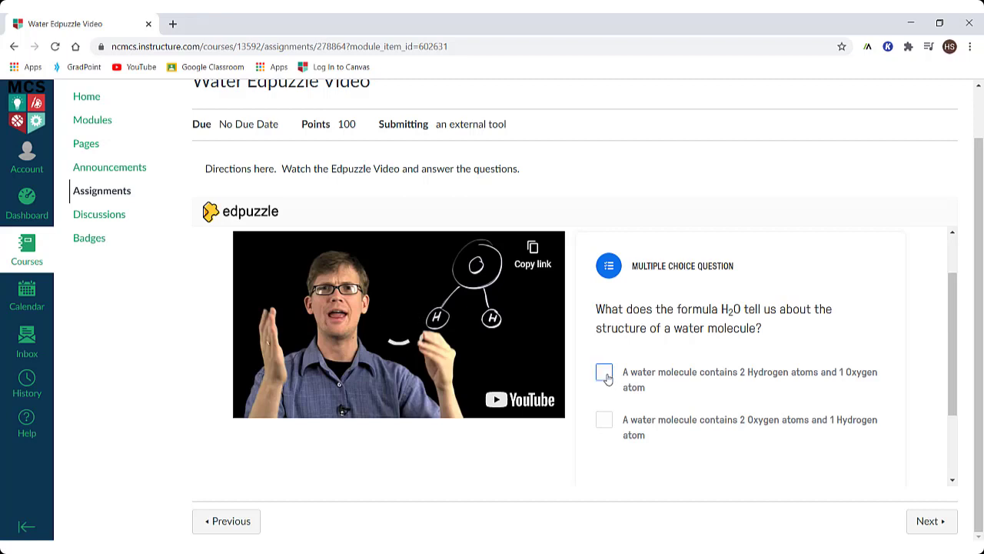
Step: Answer the multiple-choice question with "A water molecule contains 2 Hydrogen atoms and 1 Oxygen atom", submit it and continue the video
{"action": "left_click", "coordinate": [604, 374]}
{"action": "scroll", "coordinate": [879, 418], "scroll_direction": "down", "scroll_amount": 2}
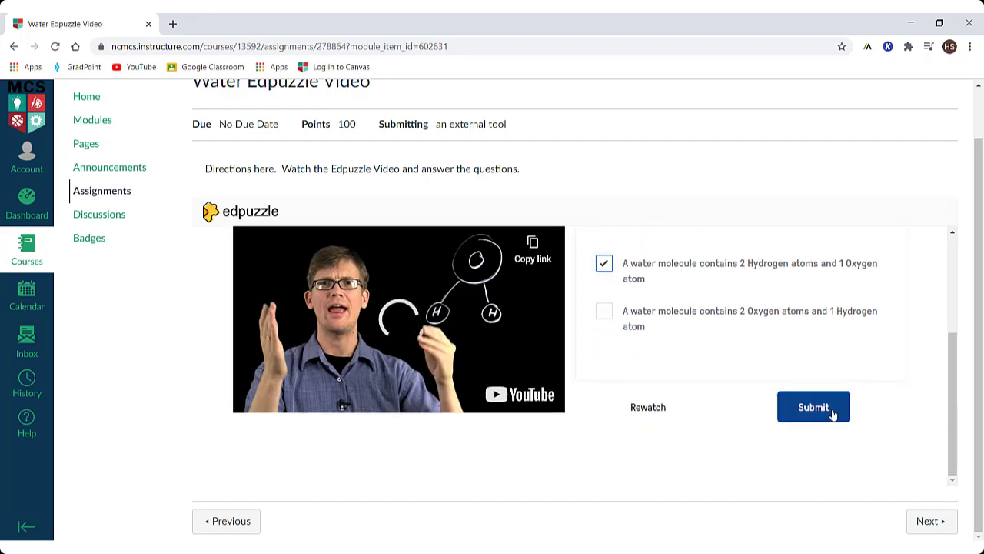
{"action": "left_click", "coordinate": [827, 408]}
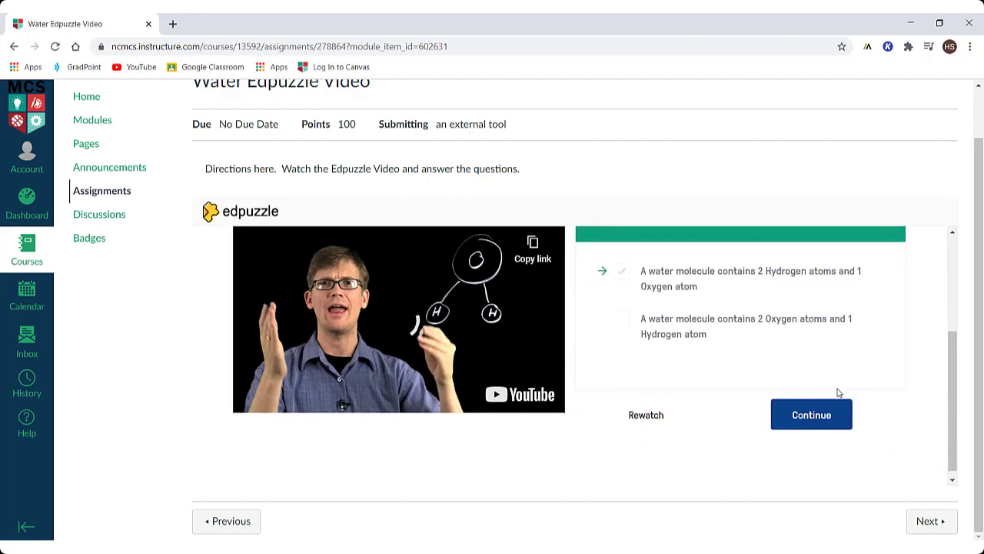
{"action": "left_click", "coordinate": [821, 413]}
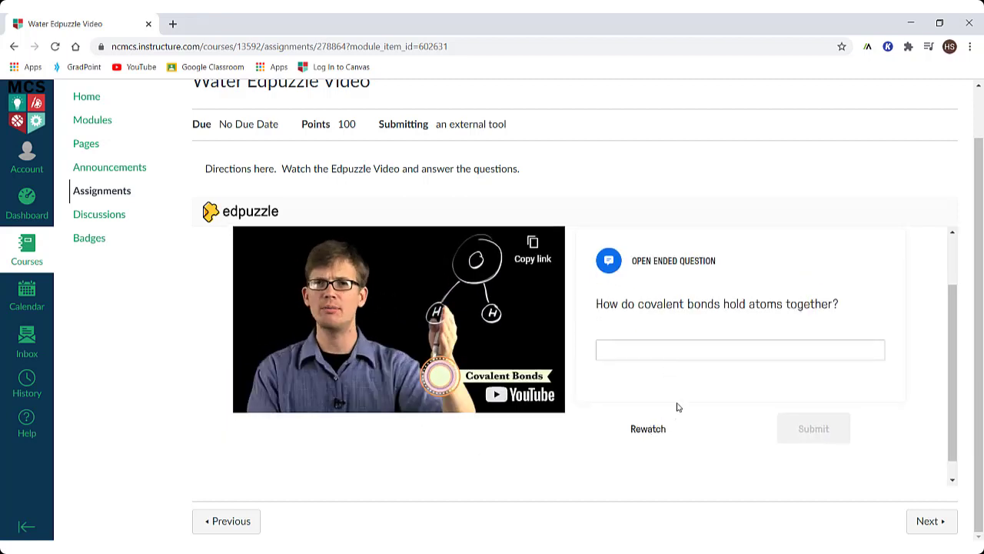
Step: Answer the open-ended covalent bonds question with "Electrons are transferred from one atom to another.", submit it and continue the video
{"action": "left_click", "coordinate": [661, 355]}
{"action": "type", "text": "Electrons are transferred from one atom to another."}
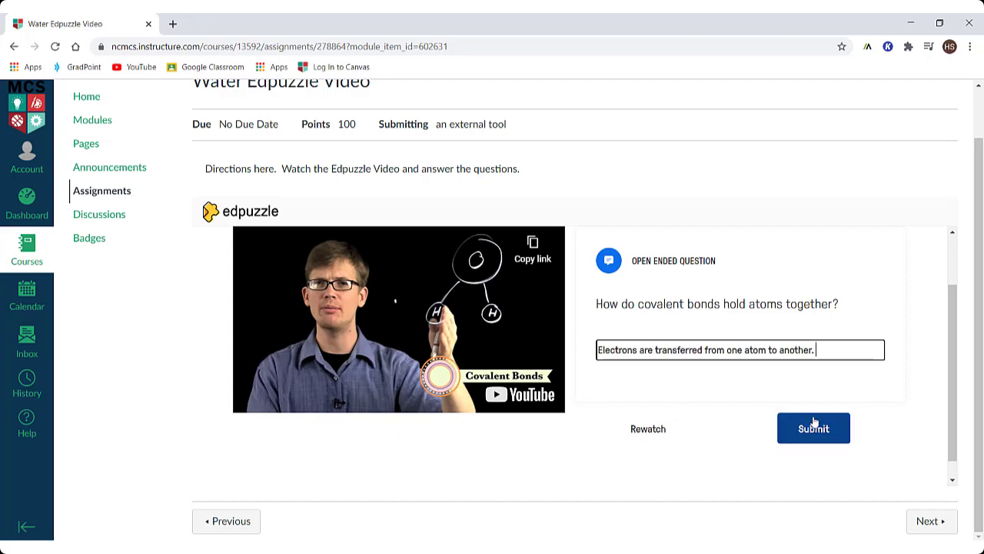
{"action": "left_click", "coordinate": [815, 423]}
{"action": "left_click", "coordinate": [819, 431]}
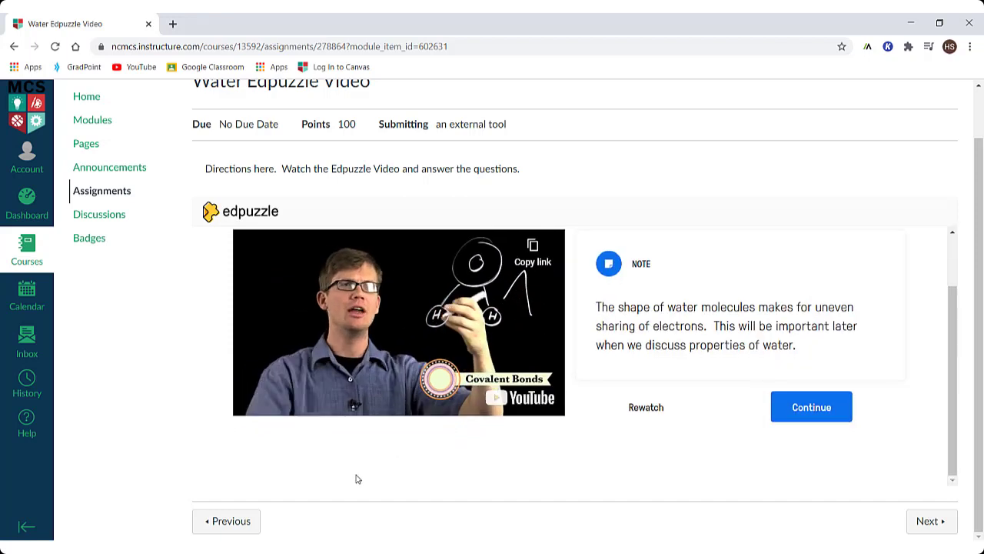
Step: Continue past the note on uneven electron sharing, watch the video to its end and show the results
{"action": "left_click", "coordinate": [814, 407]}
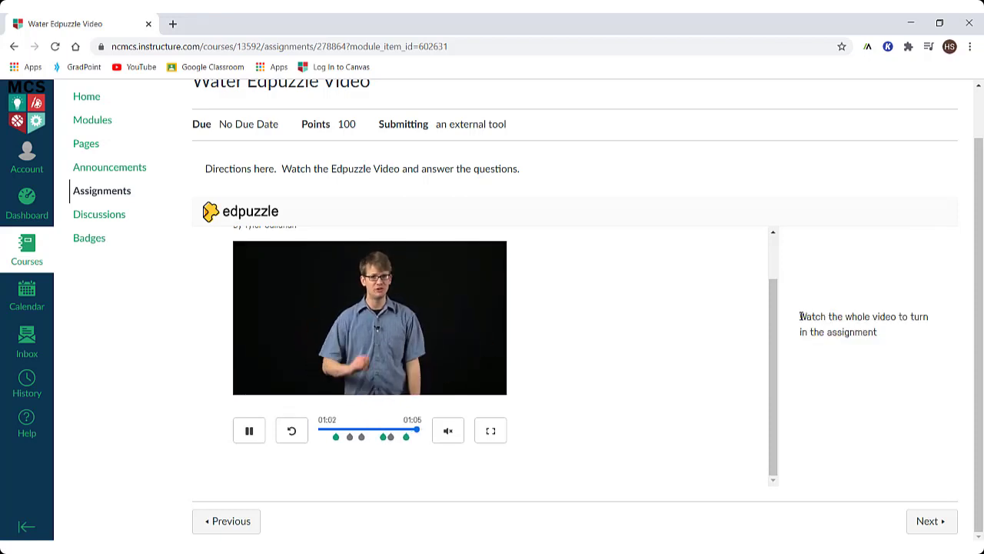
{"action": "left_click_drag", "start_coordinate": [800, 316], "coordinate": [885, 344]}
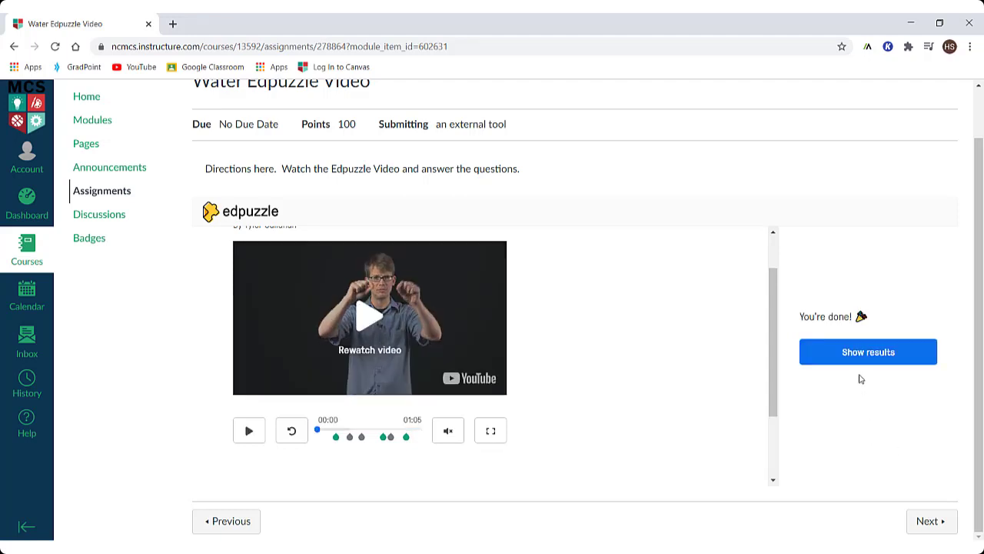
{"action": "left_click", "coordinate": [859, 357]}
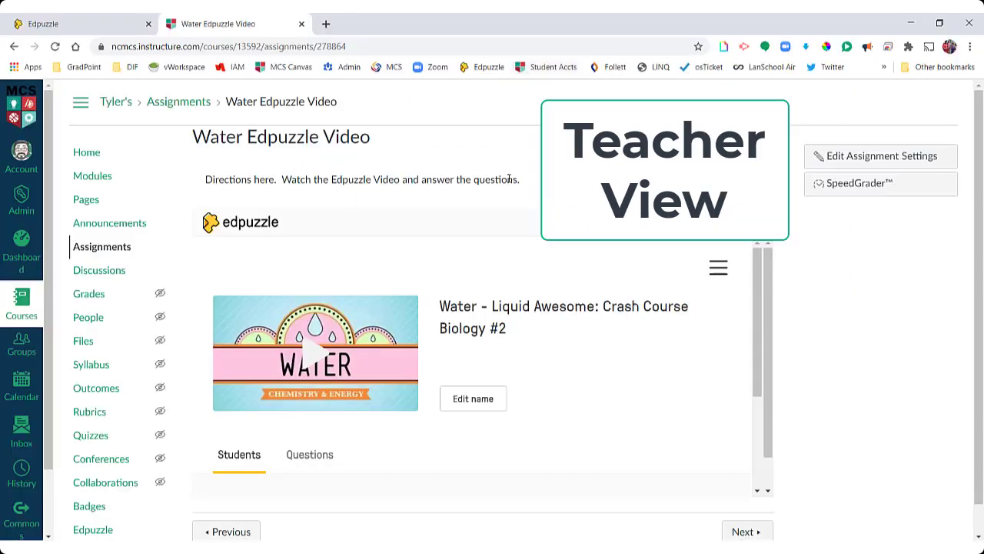
Step: As the teacher, open the Water Edpuzzle Video assignment in SpeedGrader and select the student who submitted it
{"action": "left_click", "coordinate": [846, 183]}
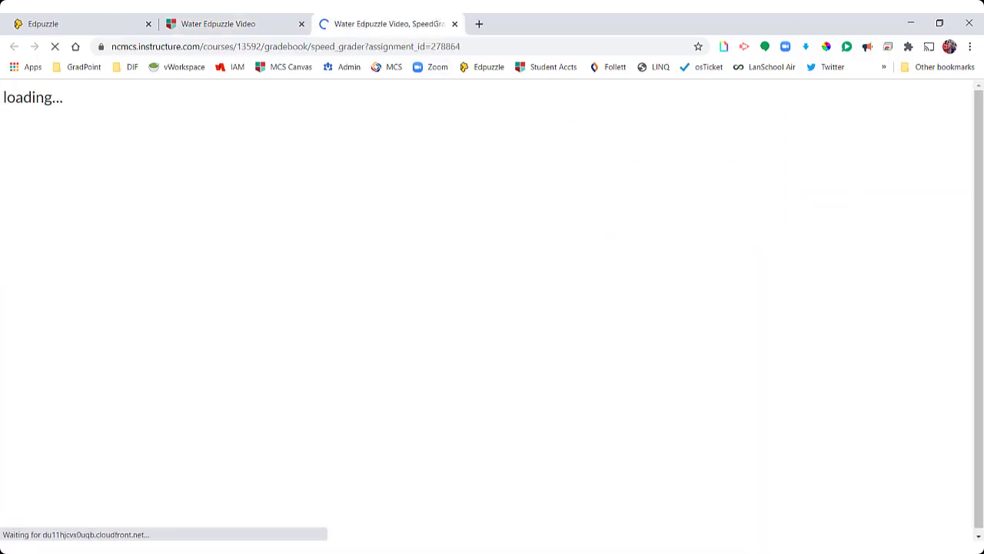
{"action": "left_click", "coordinate": [948, 95]}
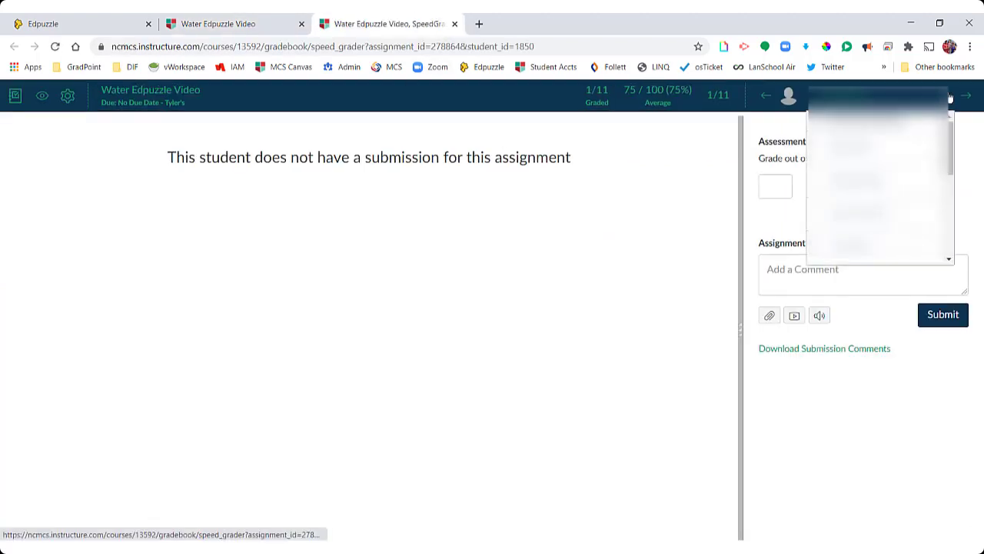
{"action": "key", "text": "Down"}
{"action": "key", "text": "Down"}
{"action": "key", "text": "Down"}
{"action": "key", "text": "Down"}
{"action": "key", "text": "Down"}
{"action": "key", "text": "Return"}
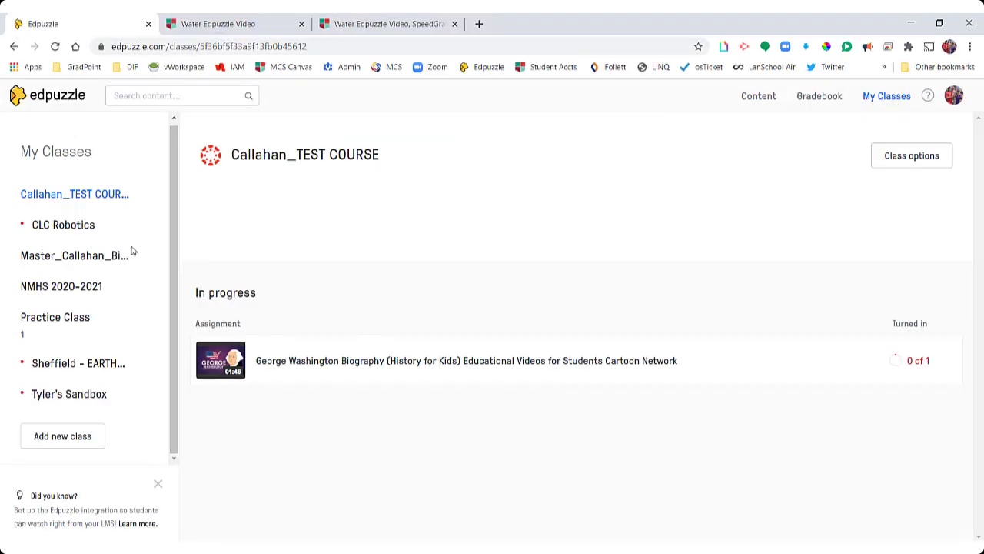
Step: In Edpuzzle, open the sandbox class's water video assignment and give the pending covalent bonds answer zero points
{"action": "left_click", "coordinate": [63, 398]}
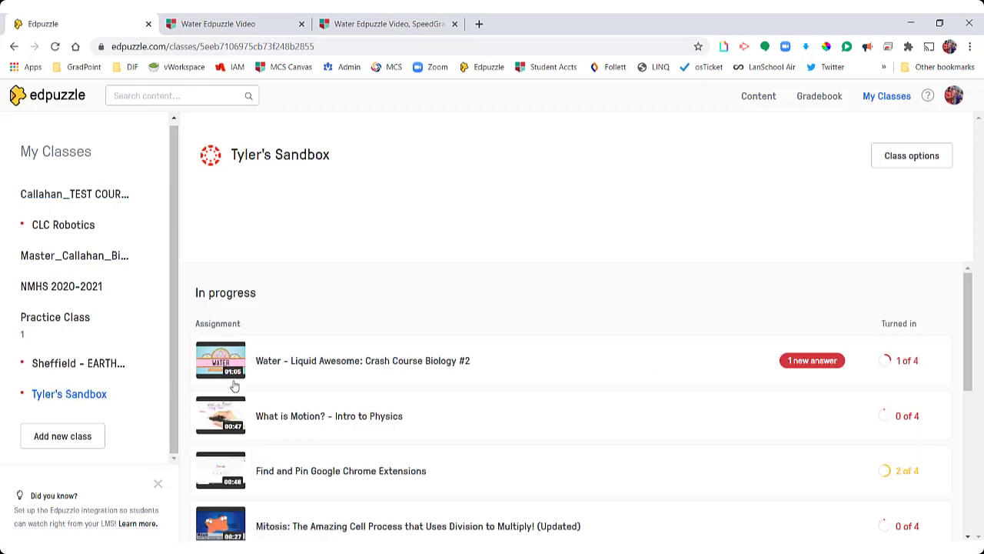
{"action": "left_click", "coordinate": [658, 357]}
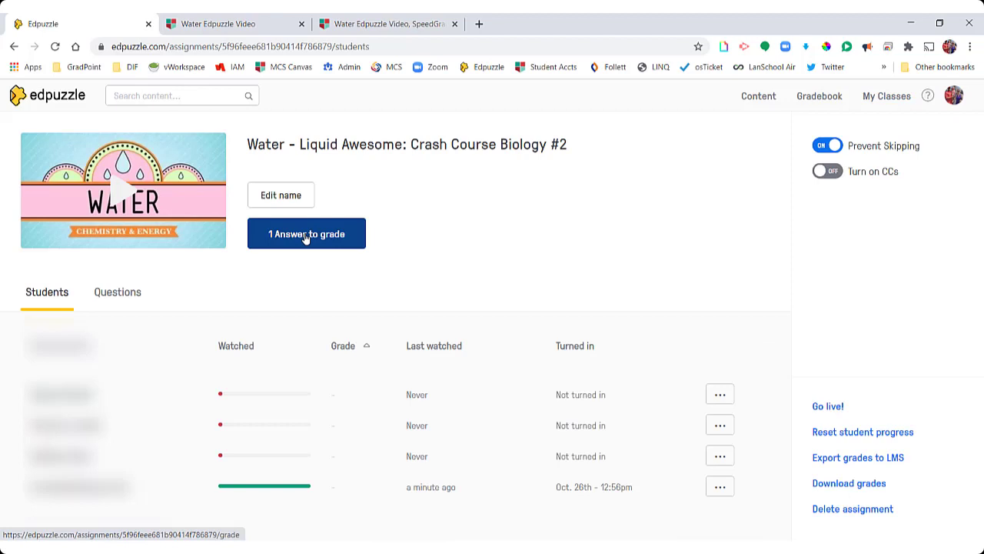
{"action": "left_click", "coordinate": [306, 237]}
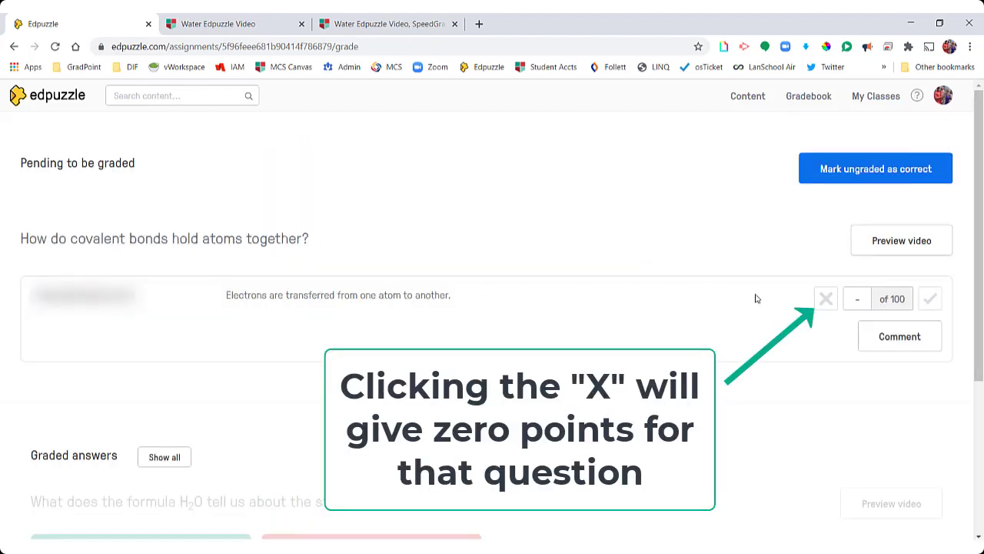
{"action": "left_click", "coordinate": [833, 302]}
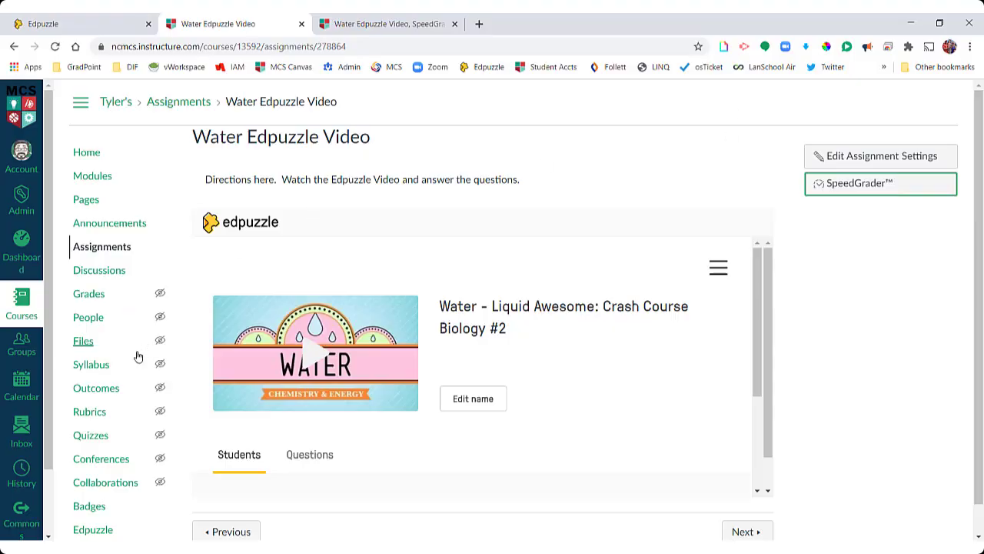
Step: Check the student's Water Edpuzzle Video grade in the Canvas gradebook
{"action": "left_click", "coordinate": [91, 293]}
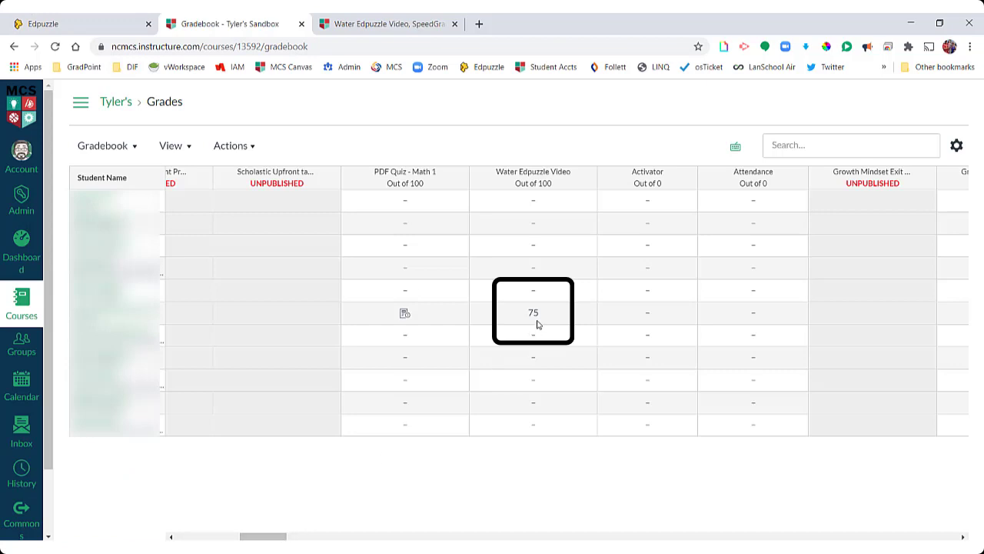
{"action": "left_click", "coordinate": [534, 313]}
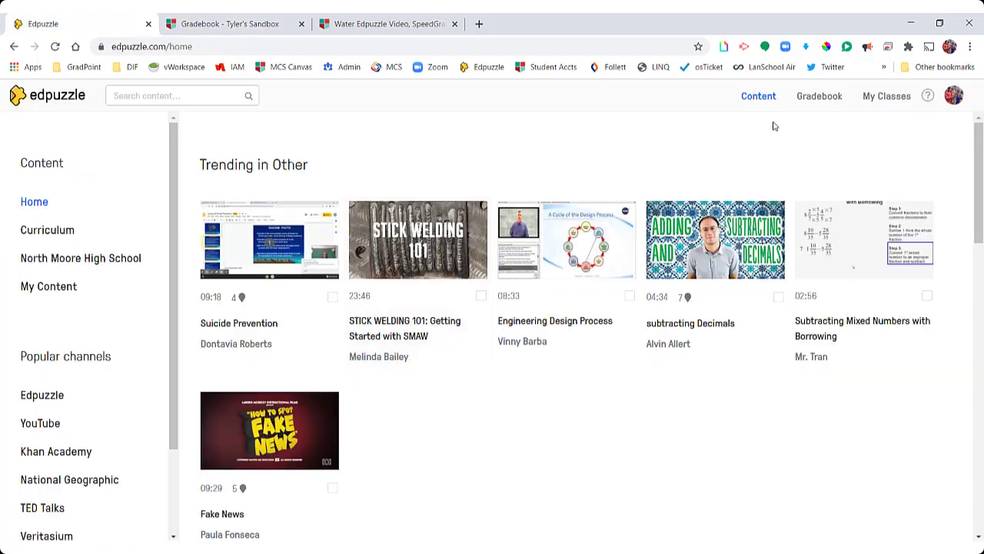
Step: Show the sandbox class in the Edpuzzle gradebook and open the student's progress on the water video
{"action": "left_click", "coordinate": [821, 98]}
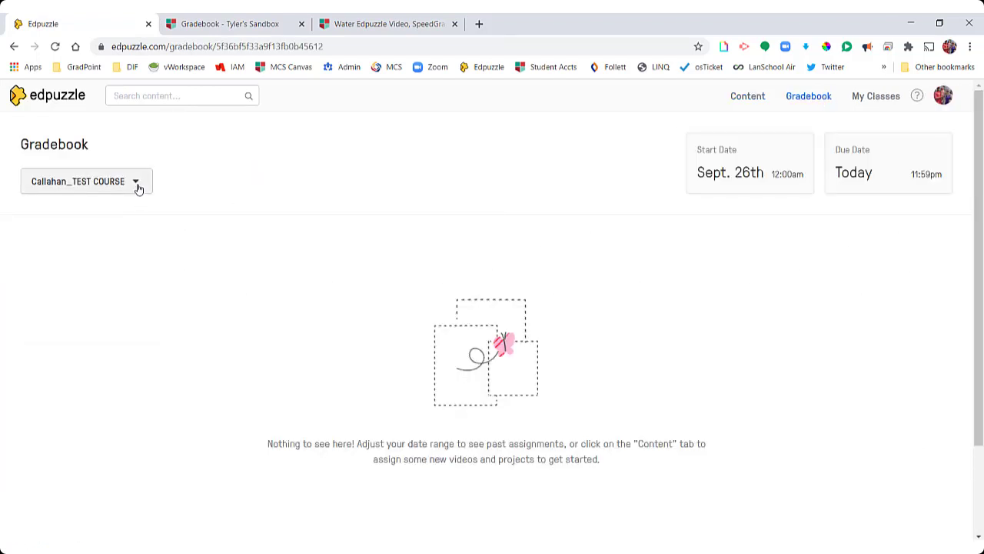
{"action": "left_click", "coordinate": [138, 189]}
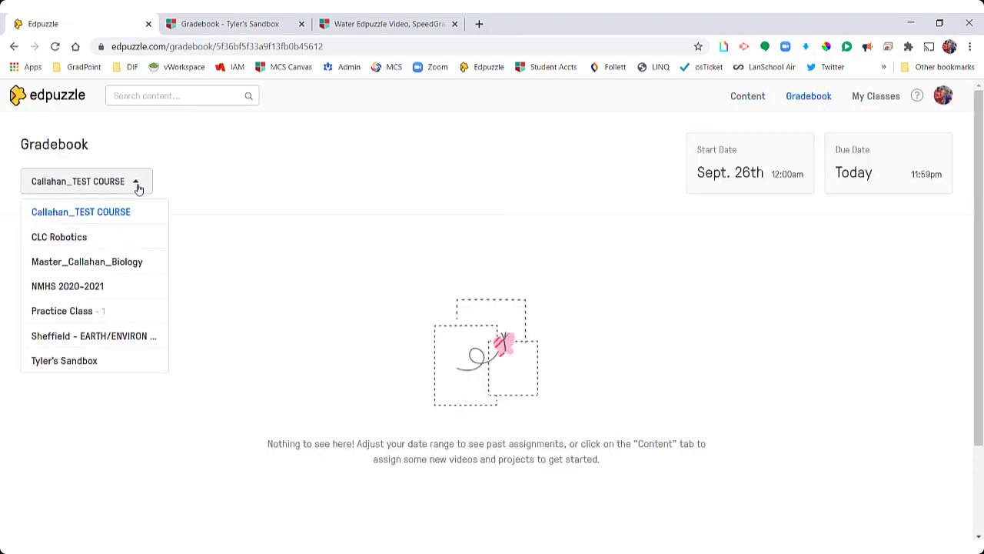
{"action": "left_click", "coordinate": [107, 364]}
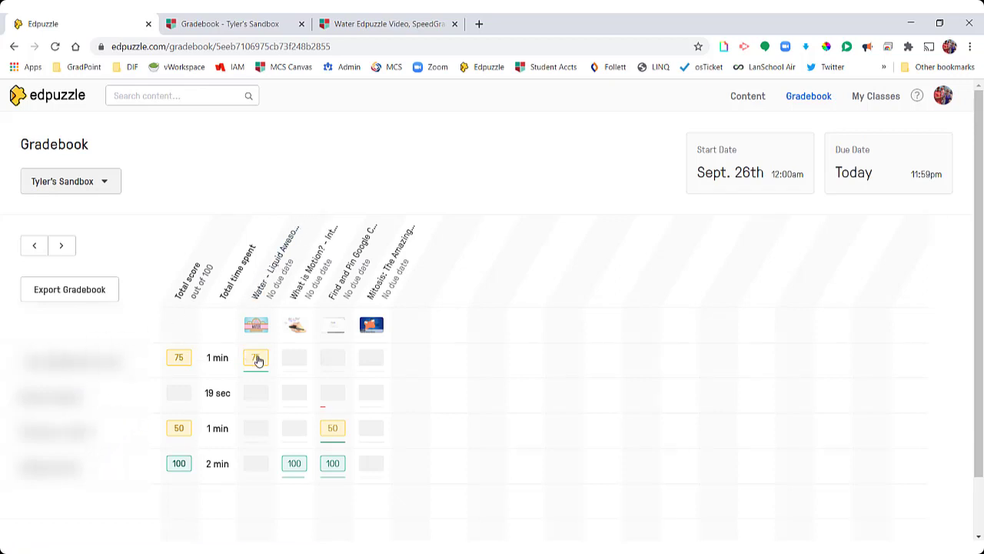
{"action": "left_click", "coordinate": [258, 359]}
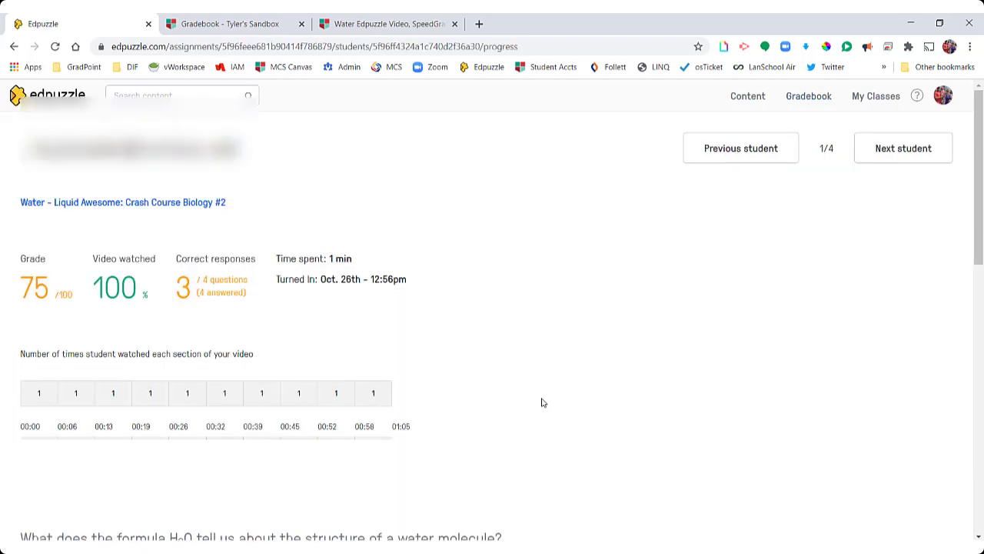
Step: Set the student's score for the covalent bonds answer to 50 of 100 and check the overall grade
{"action": "scroll", "coordinate": [543, 402], "scroll_direction": "down", "scroll_amount": 5}
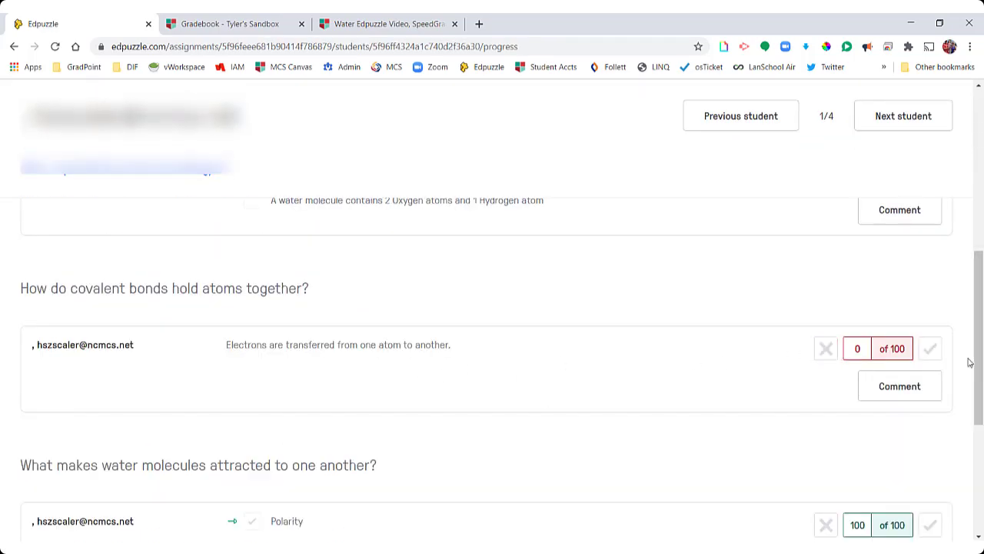
{"action": "left_click", "coordinate": [863, 348]}
{"action": "key", "text": "BackSpace"}
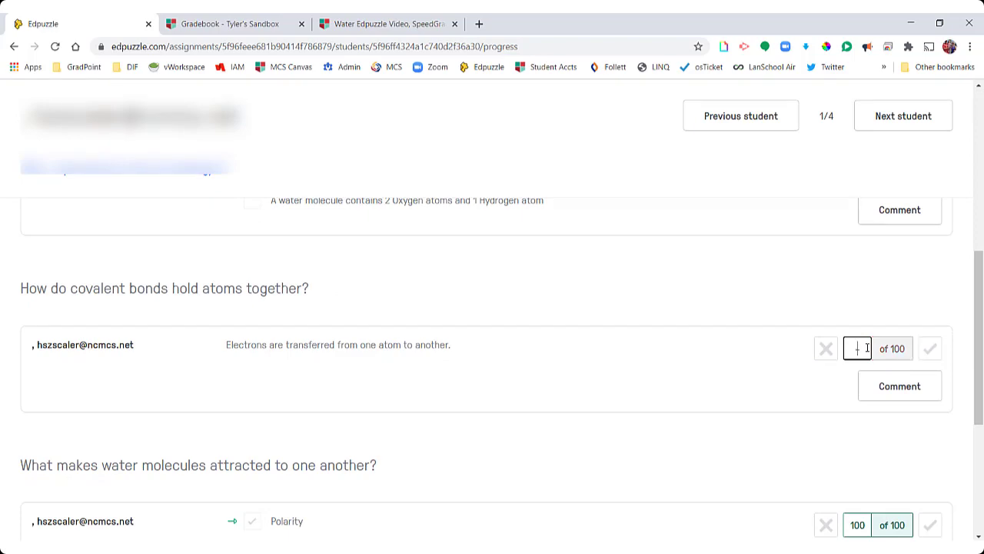
{"action": "type", "text": "50"}
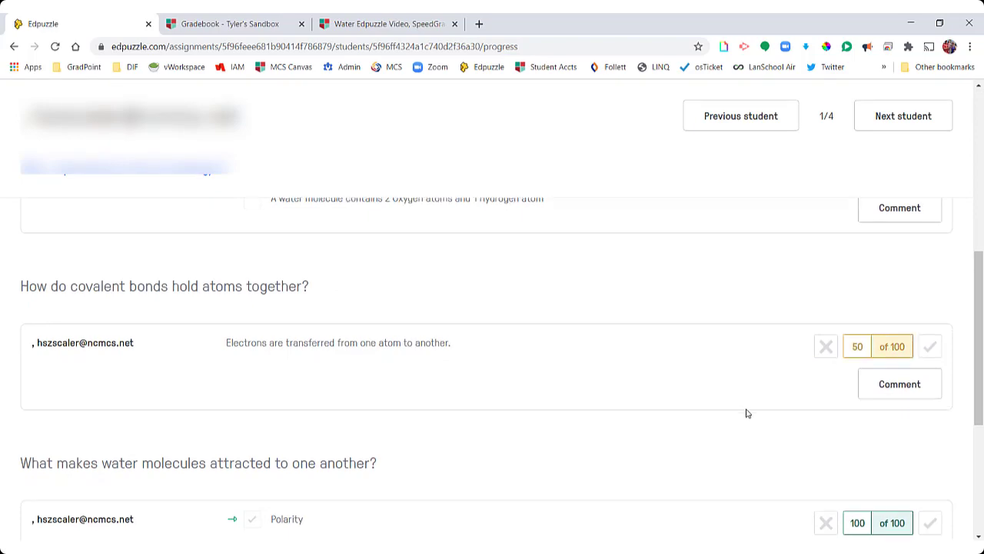
{"action": "scroll", "coordinate": [745, 411], "scroll_direction": "down", "scroll_amount": 4}
{"action": "scroll", "coordinate": [742, 415], "scroll_direction": "up", "scroll_amount": 10}
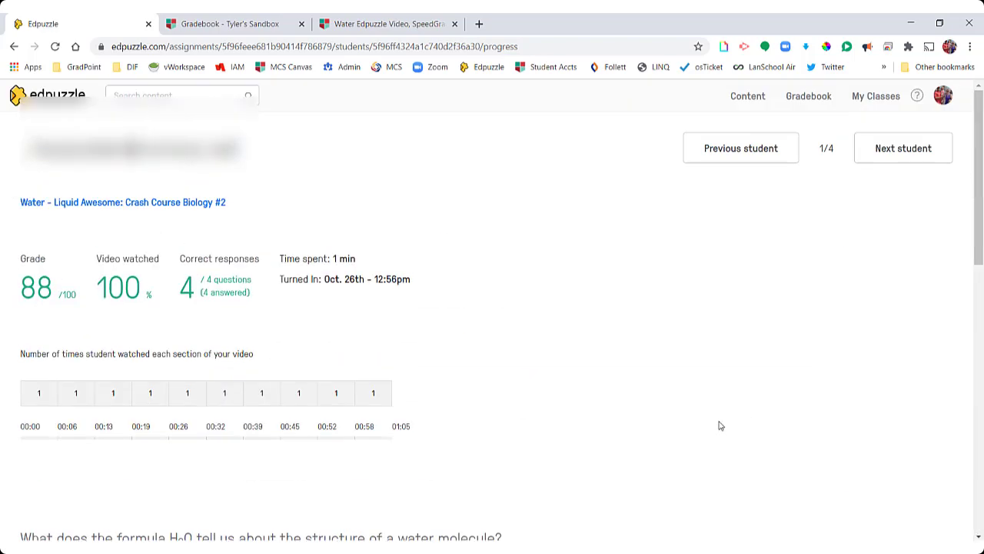
Step: Check the student's water video grade in the Edpuzzle gradebook and return to the Canvas gradebook
{"action": "left_click", "coordinate": [813, 98]}
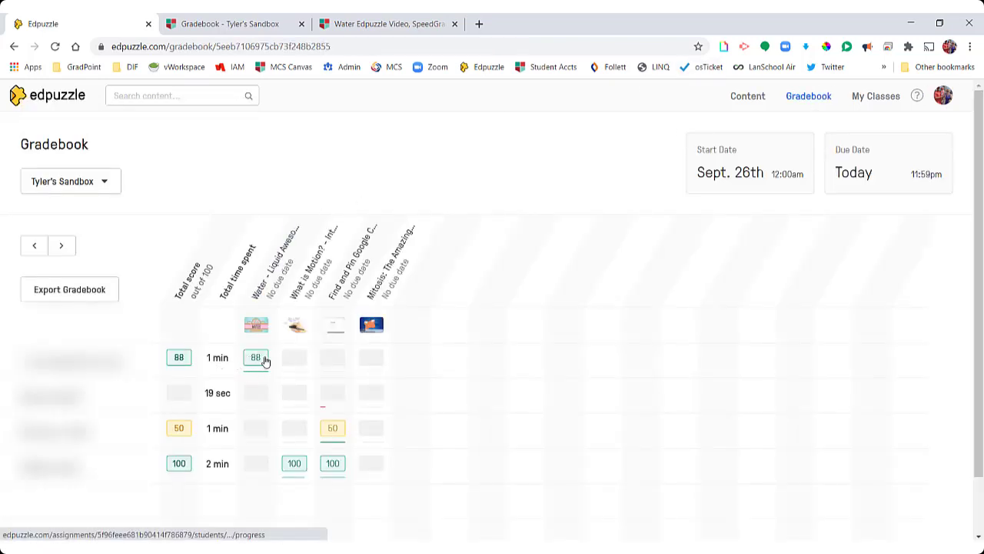
{"action": "left_click", "coordinate": [231, 24]}
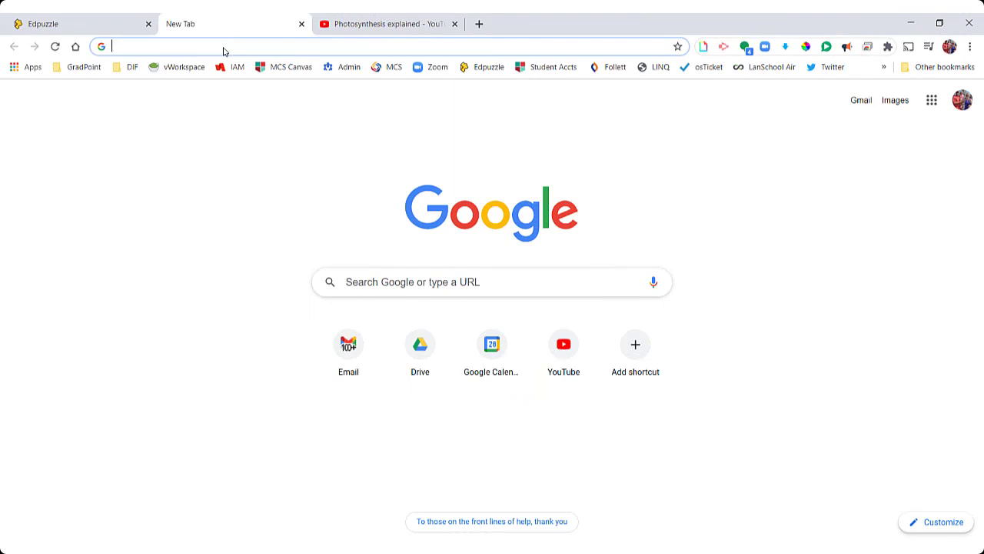
Step: Search Google for "edpuzzle extension" from the new tab
{"action": "type", "text": "e"}
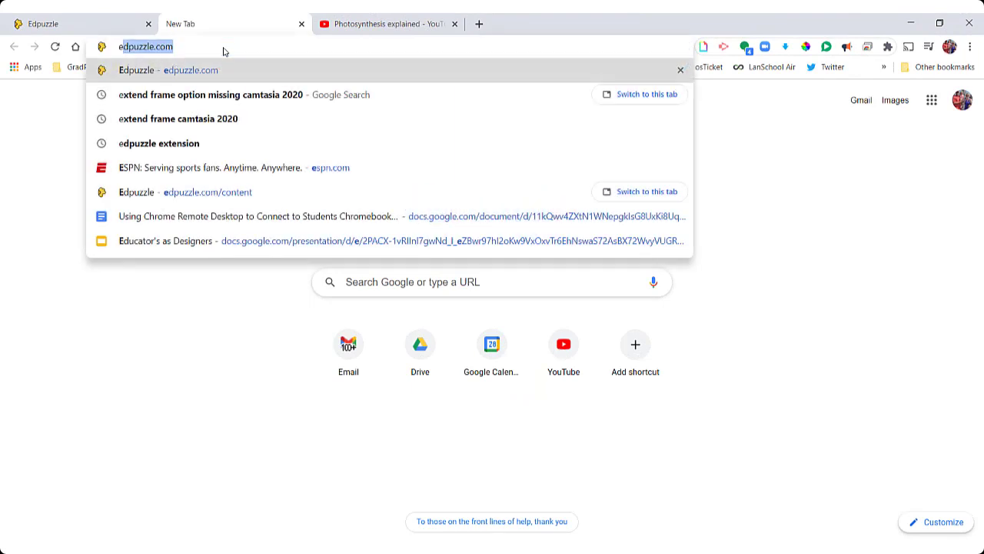
{"action": "type", "text": "dpuzzle ex"}
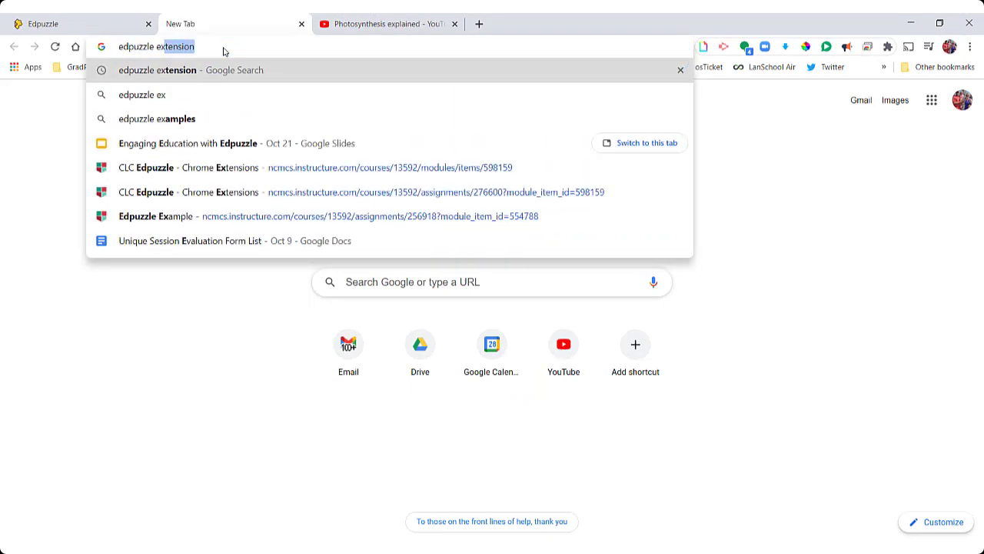
{"action": "type", "text": "tension"}
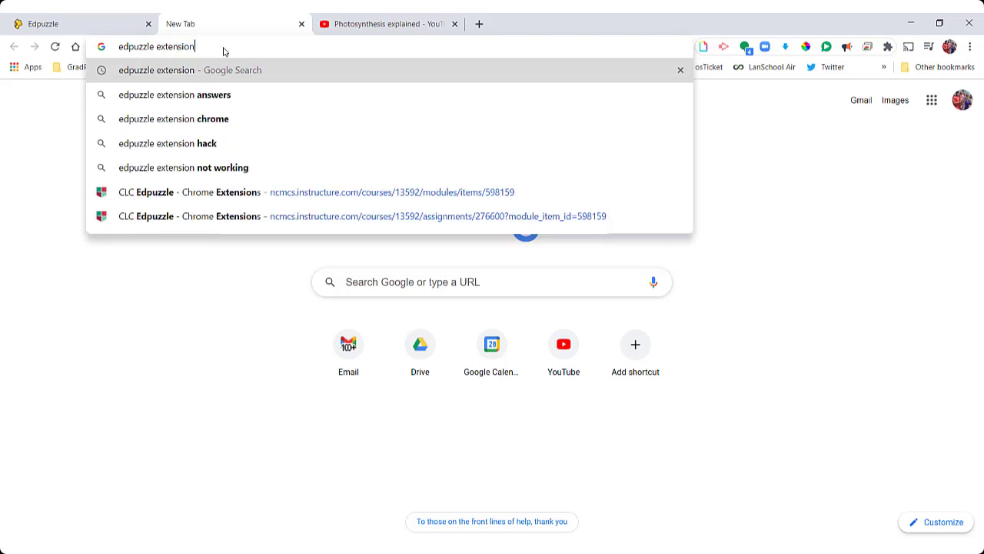
{"action": "key", "text": "Return"}
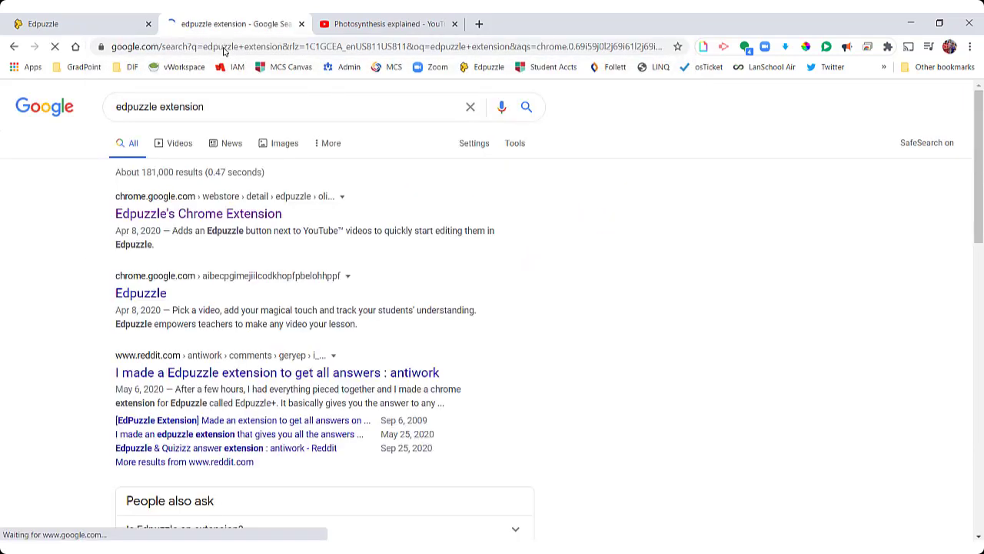
Step: View Edpuzzle's Chrome extension page and open the Photosynthesis explained YouTube video for editing with Edpuzzle
{"action": "left_click", "coordinate": [216, 217]}
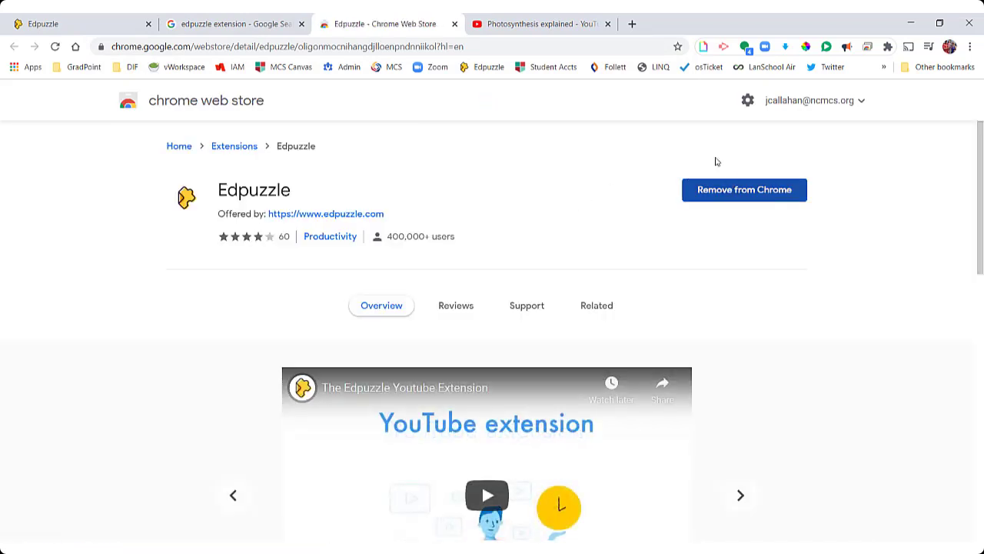
{"action": "left_click", "coordinate": [560, 26]}
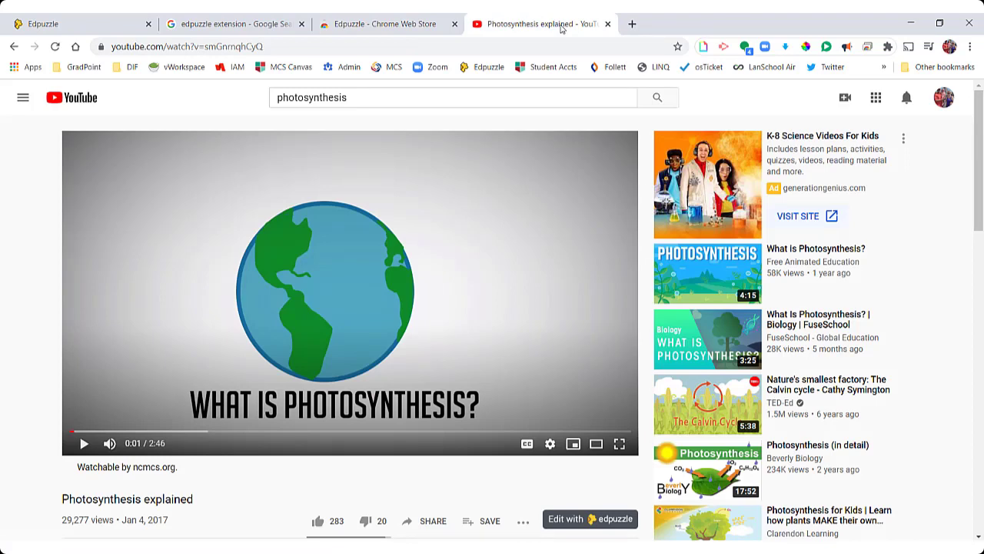
{"action": "scroll", "coordinate": [596, 519], "scroll_direction": "down", "scroll_amount": 3}
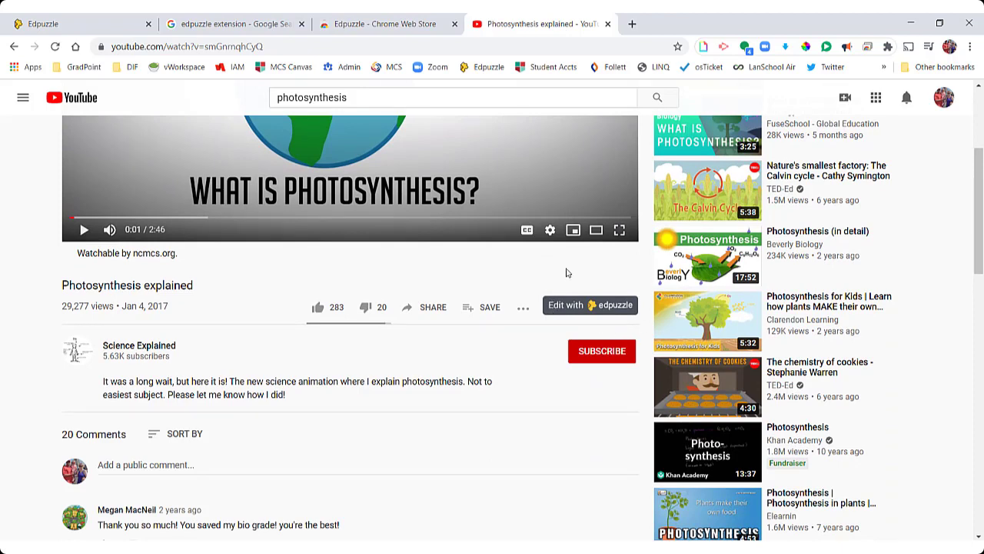
{"action": "scroll", "coordinate": [645, 288], "scroll_direction": "up", "scroll_amount": 3}
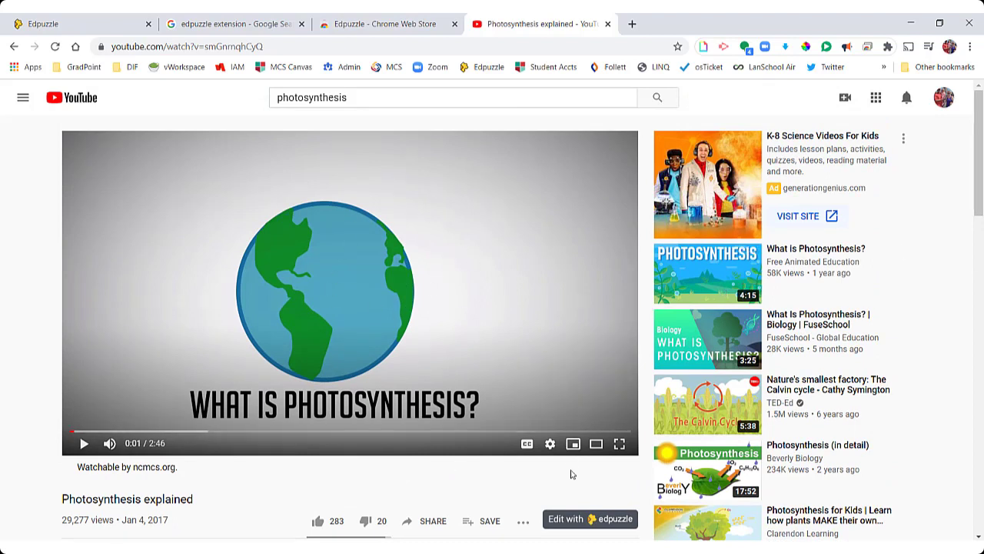
{"action": "left_click", "coordinate": [592, 520]}
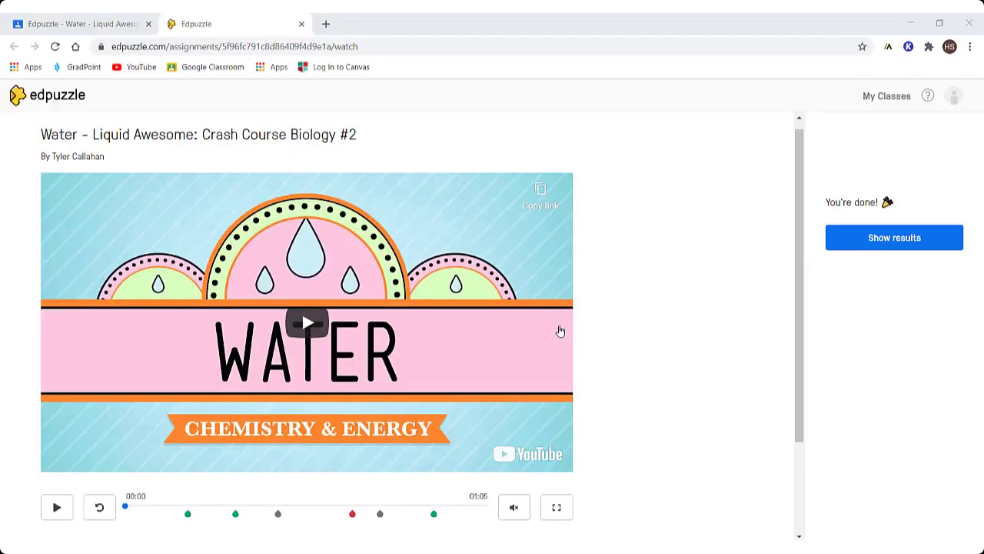
Step: Play the assigned water video in the student's Edpuzzle and load espn.com in a new tab
{"action": "left_click", "coordinate": [320, 325]}
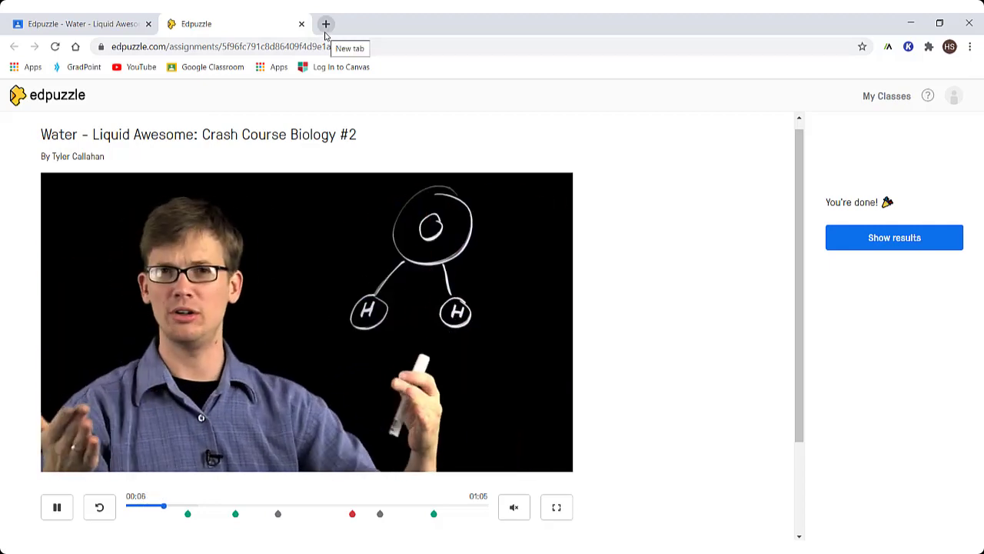
{"action": "left_click", "coordinate": [326, 25]}
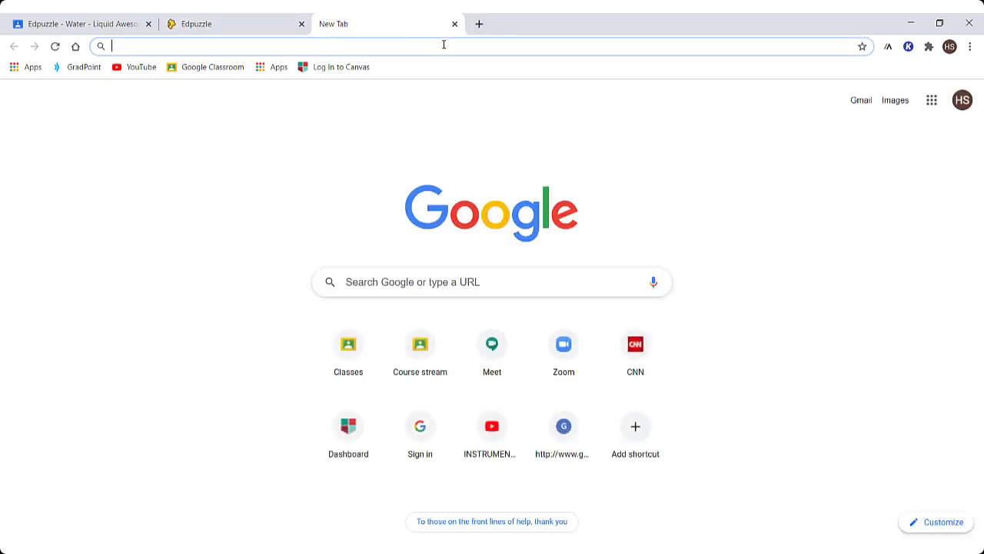
{"action": "type", "text": "espn.com"}
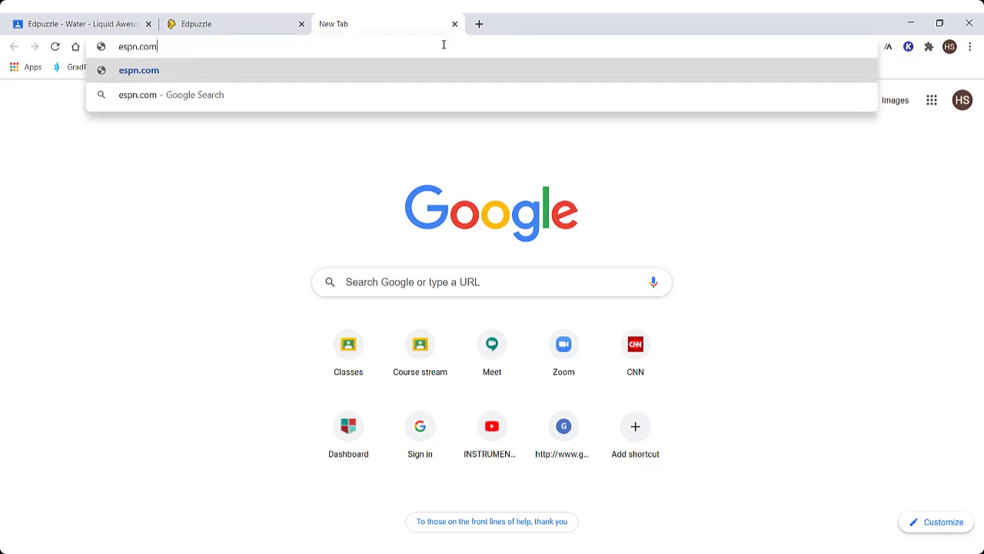
{"action": "key", "text": "Return"}
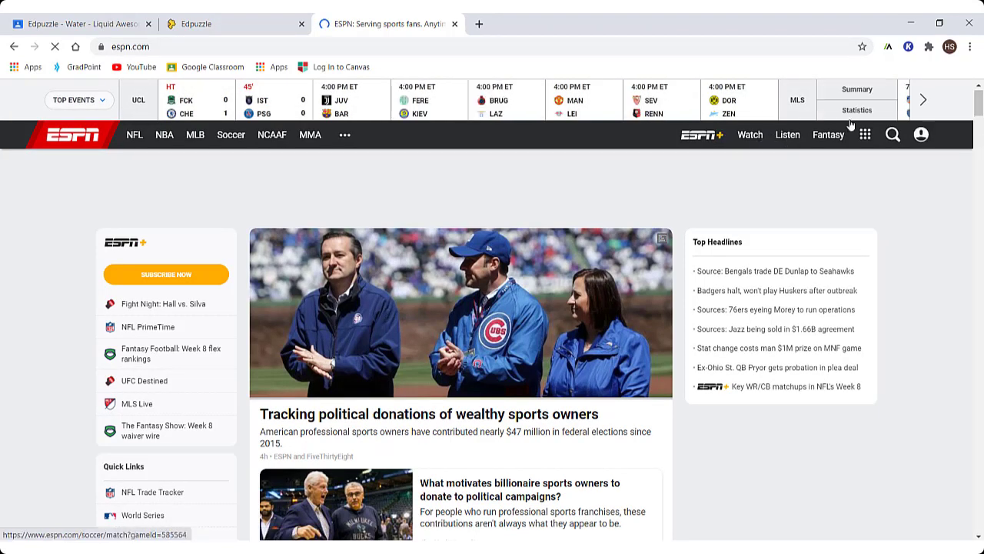
Step: Browse ESPN's fantasy football page and return to the student's Edpuzzle water video
{"action": "mouse_move", "coordinate": [833, 138]}
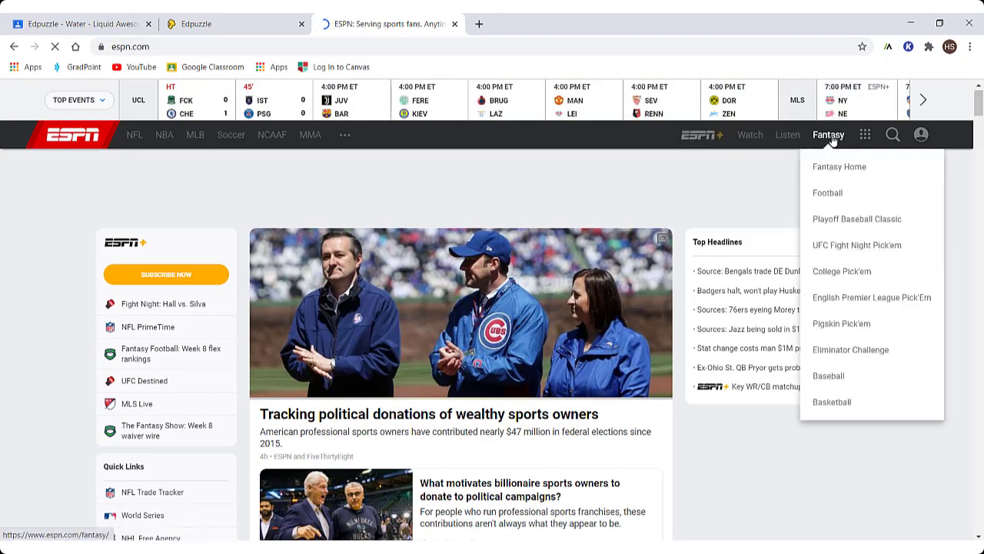
{"action": "left_click", "coordinate": [827, 197]}
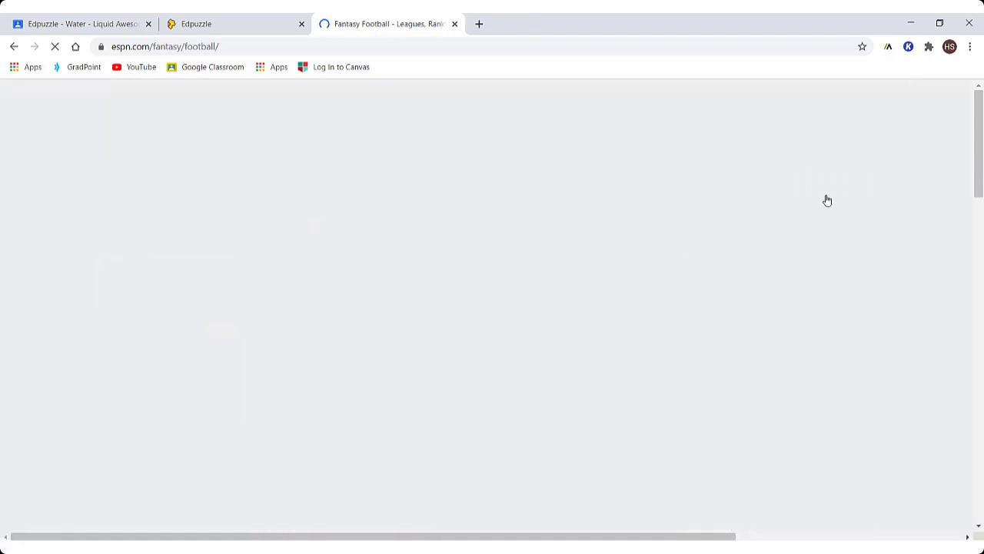
{"action": "scroll", "coordinate": [512, 354], "scroll_direction": "down", "scroll_amount": 5}
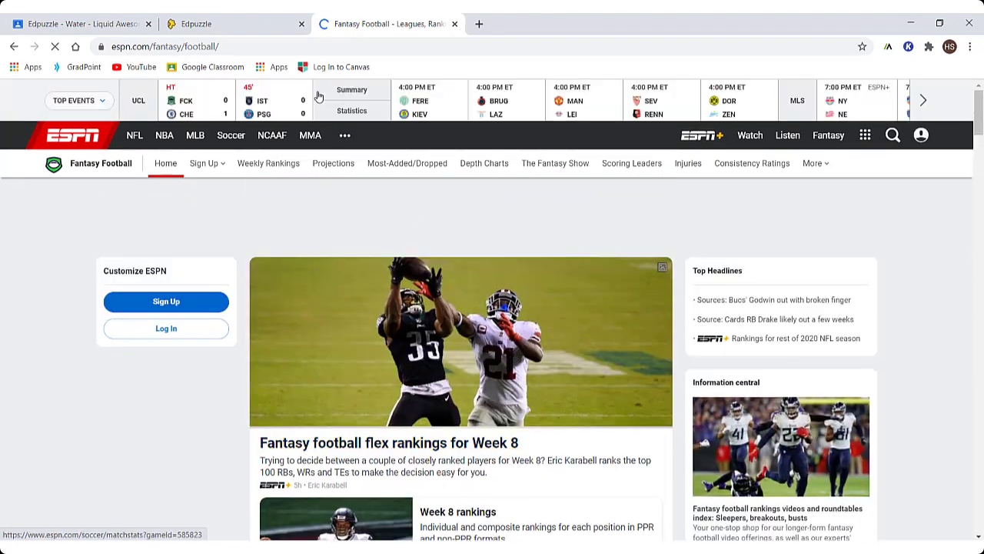
{"action": "left_click", "coordinate": [245, 24]}
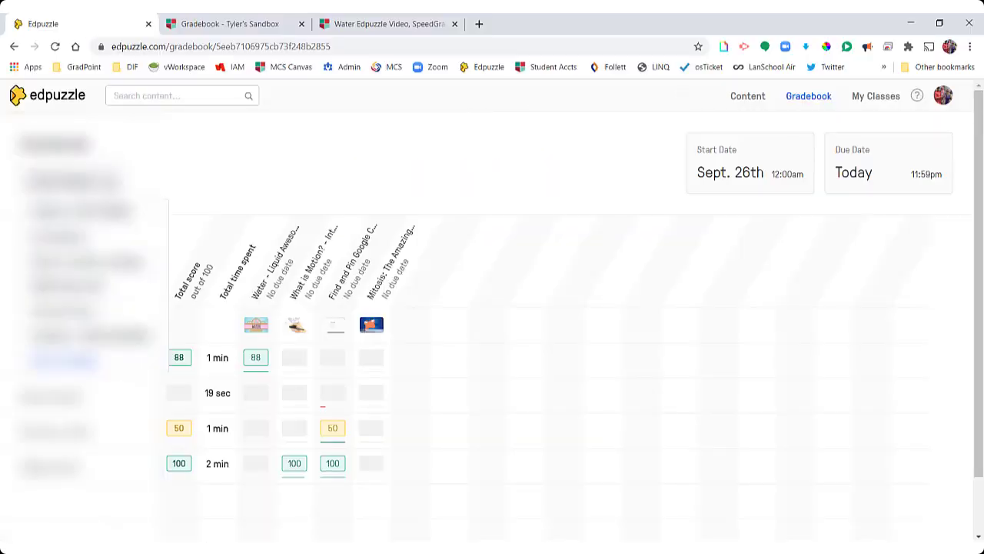
Step: Show the honors class in the Edpuzzle gradebook and review its students' scores
{"action": "left_click", "coordinate": [75, 336]}
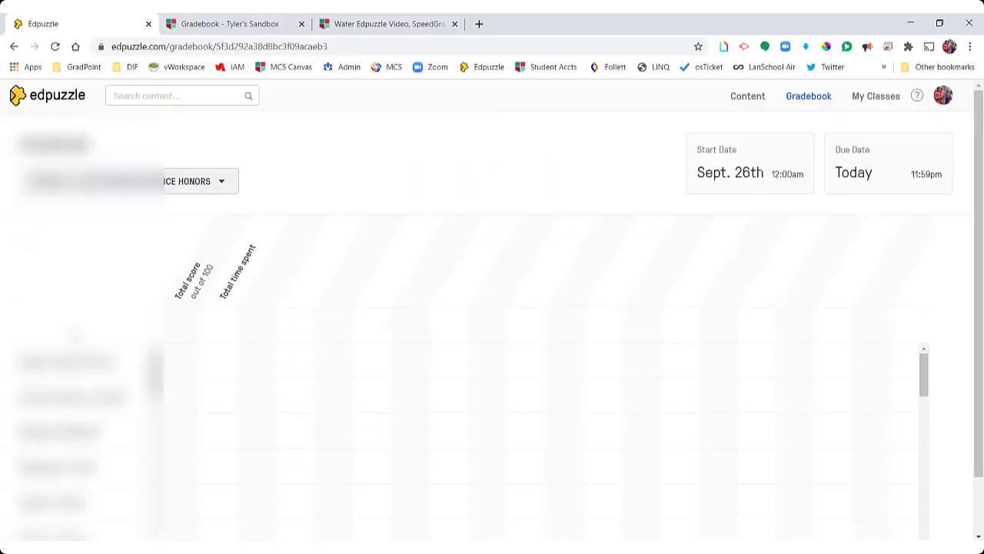
{"action": "scroll", "coordinate": [818, 279], "scroll_direction": "down", "scroll_amount": 1}
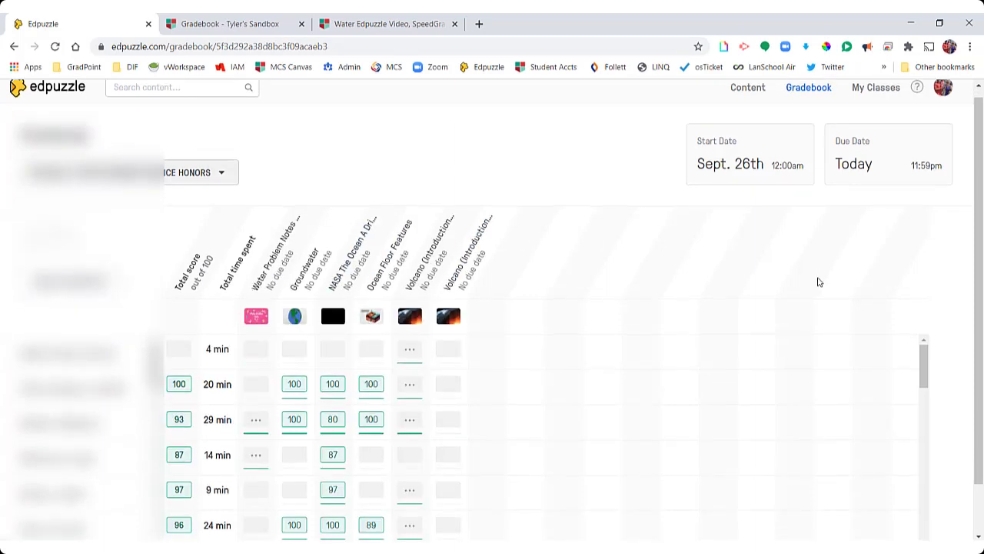
{"action": "scroll", "coordinate": [562, 358], "scroll_direction": "down", "scroll_amount": 3}
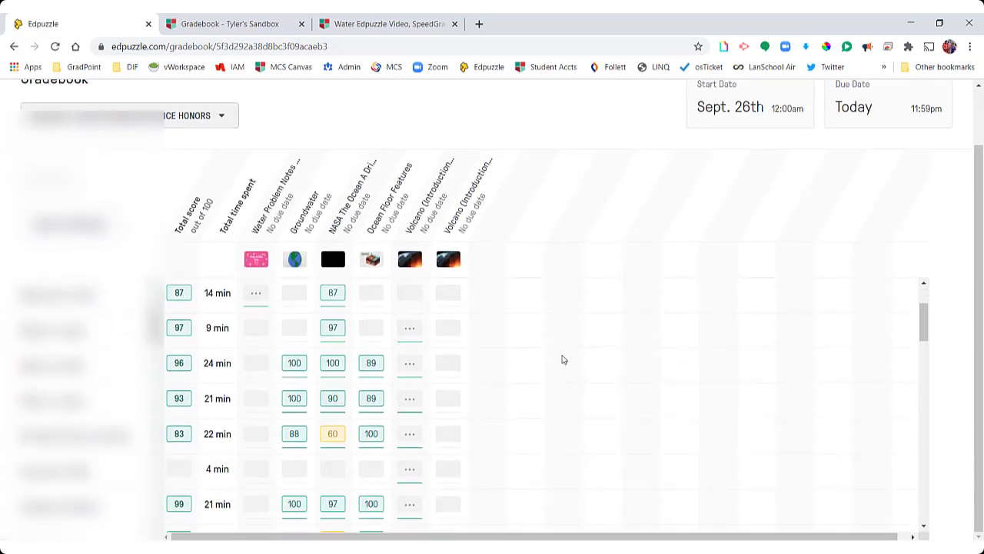
{"action": "scroll", "coordinate": [562, 358], "scroll_direction": "up", "scroll_amount": 3}
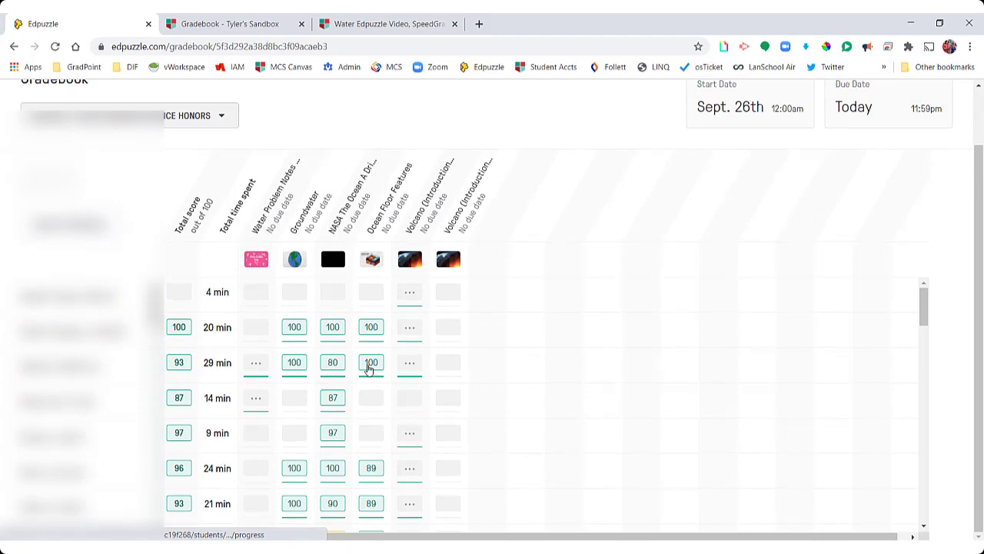
Step: Open the NASA The Ocean A Driving Force for Weather and Climate assignment and review the students' watch progress, grades and turn-in dates
{"action": "left_click", "coordinate": [355, 236]}
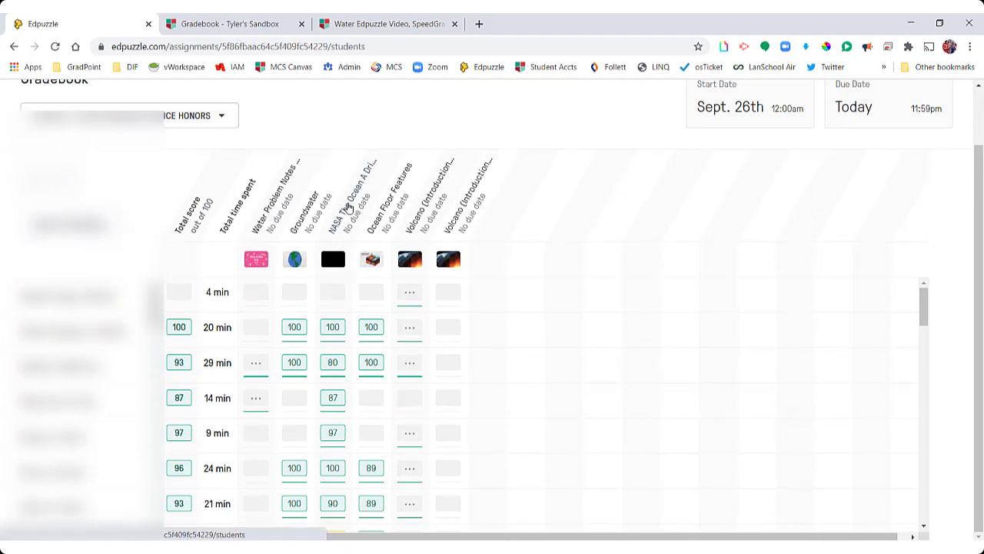
{"action": "scroll", "coordinate": [385, 340], "scroll_direction": "down", "scroll_amount": 10}
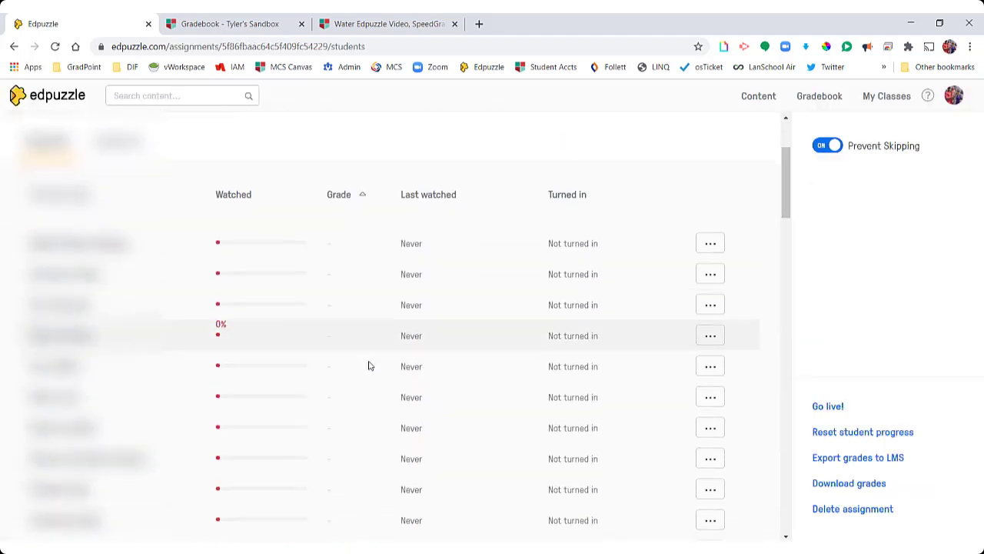
{"action": "scroll", "coordinate": [377, 396], "scroll_direction": "down", "scroll_amount": 5}
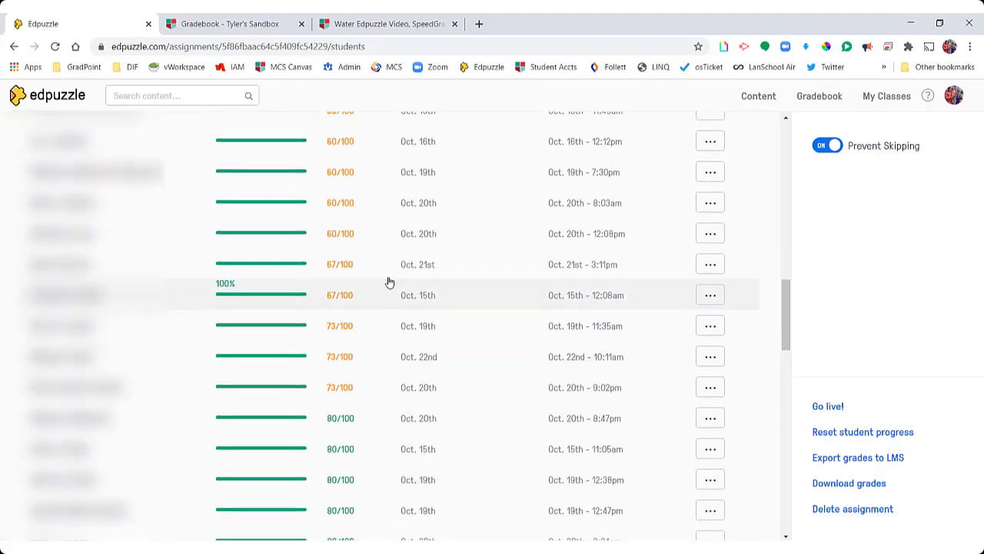
{"action": "scroll", "coordinate": [364, 353], "scroll_direction": "down", "scroll_amount": 10}
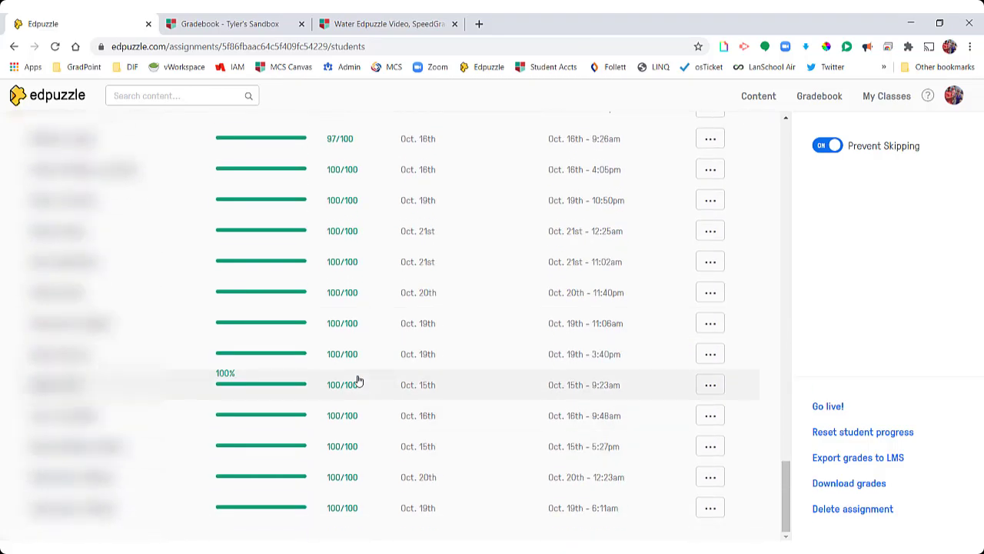
{"action": "scroll", "coordinate": [369, 385], "scroll_direction": "up", "scroll_amount": 8}
{"action": "scroll", "coordinate": [350, 342], "scroll_direction": "up", "scroll_amount": 2}
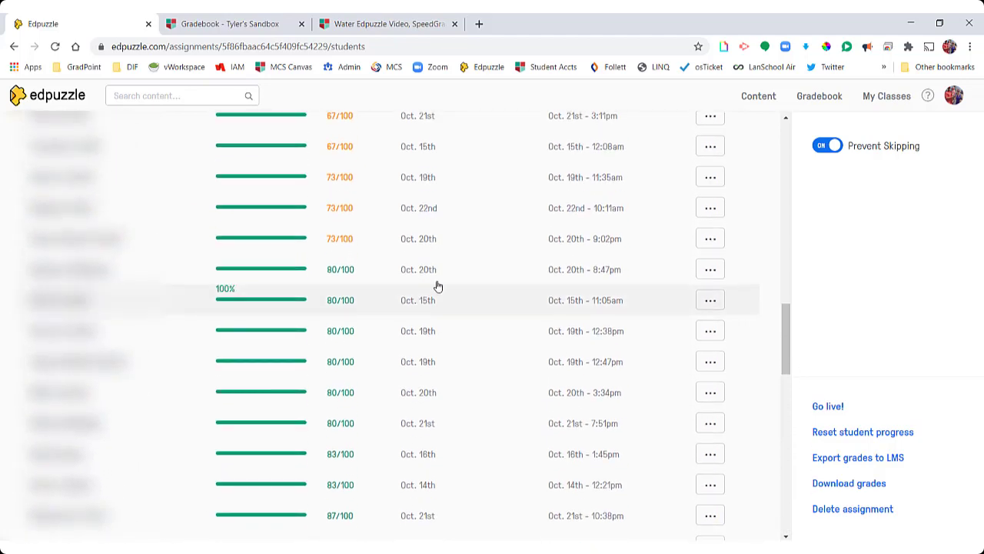
{"action": "scroll", "coordinate": [473, 402], "scroll_direction": "up", "scroll_amount": 2}
{"action": "scroll", "coordinate": [474, 402], "scroll_direction": "up", "scroll_amount": 10}
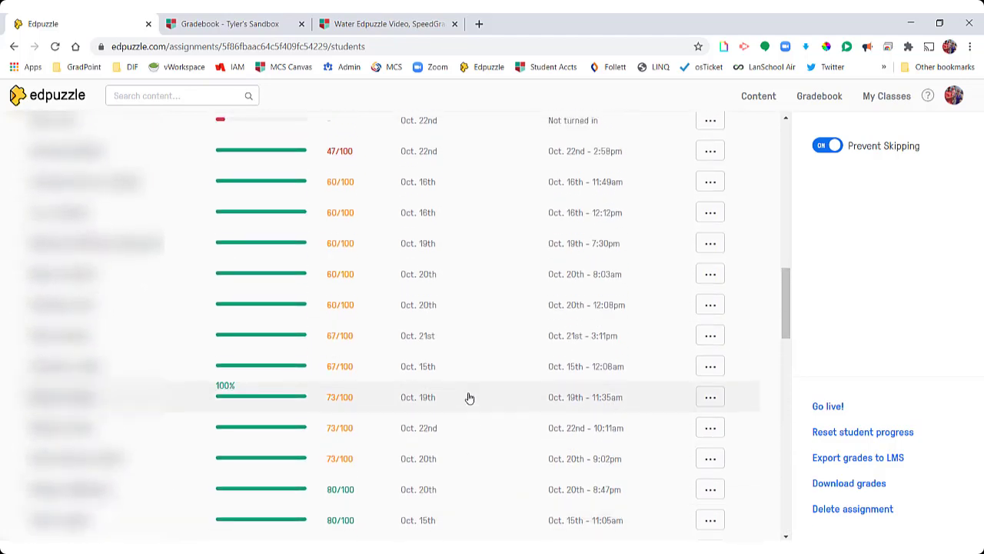
{"action": "scroll", "coordinate": [484, 364], "scroll_direction": "up", "scroll_amount": 3}
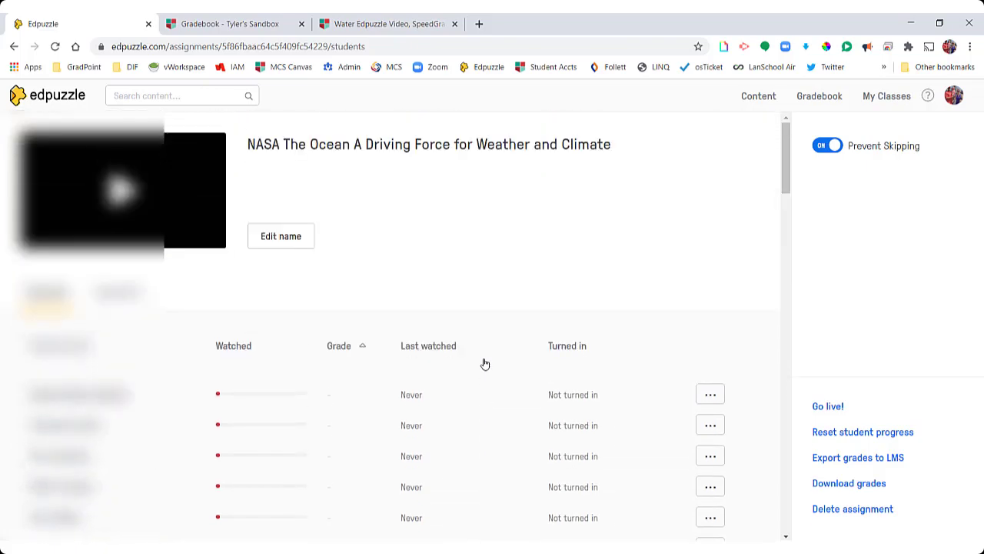
{"action": "scroll", "coordinate": [483, 364], "scroll_direction": "down", "scroll_amount": 15}
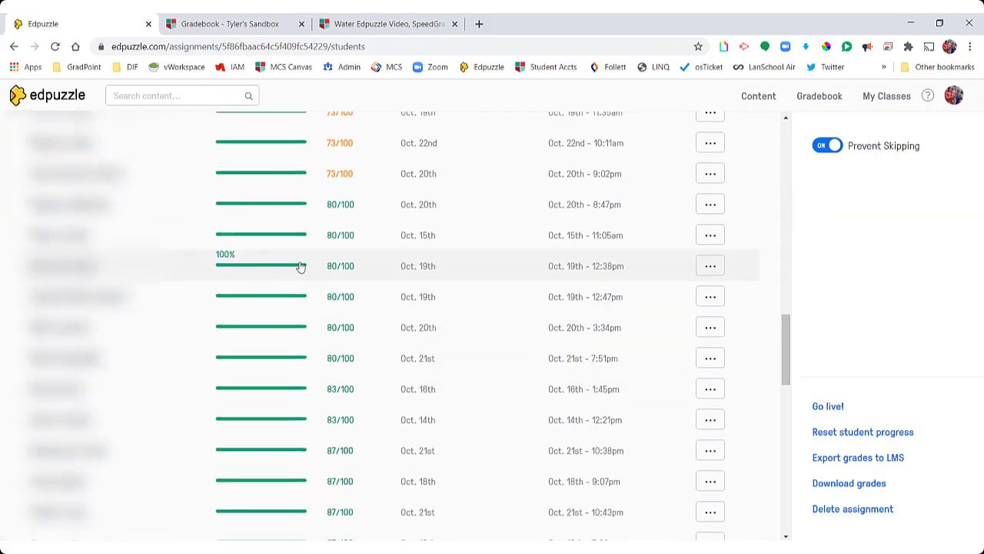
{"action": "scroll", "coordinate": [296, 254], "scroll_direction": "up", "scroll_amount": 3}
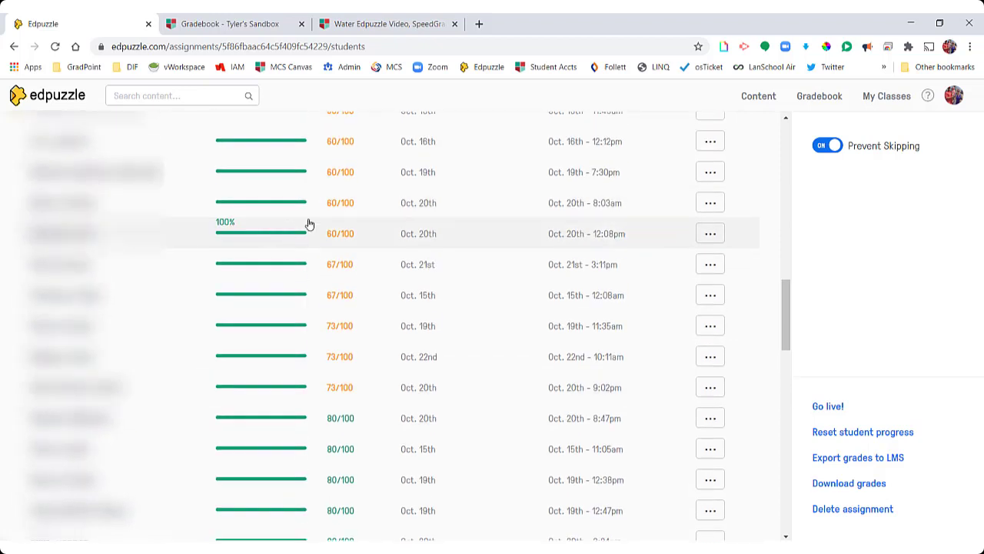
{"action": "scroll", "coordinate": [308, 223], "scroll_direction": "up", "scroll_amount": 2}
Step: Open the progress of the student who turned in on Oct. 20th at 8:03am and examine the section watch counts and answers
{"action": "left_click", "coordinate": [278, 314]}
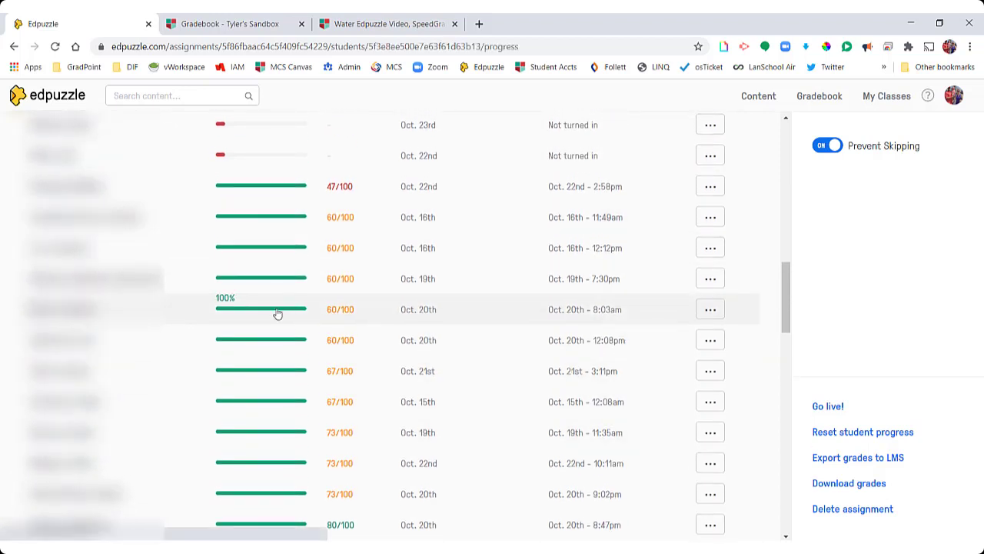
{"action": "scroll", "coordinate": [505, 371], "scroll_direction": "down", "scroll_amount": 2}
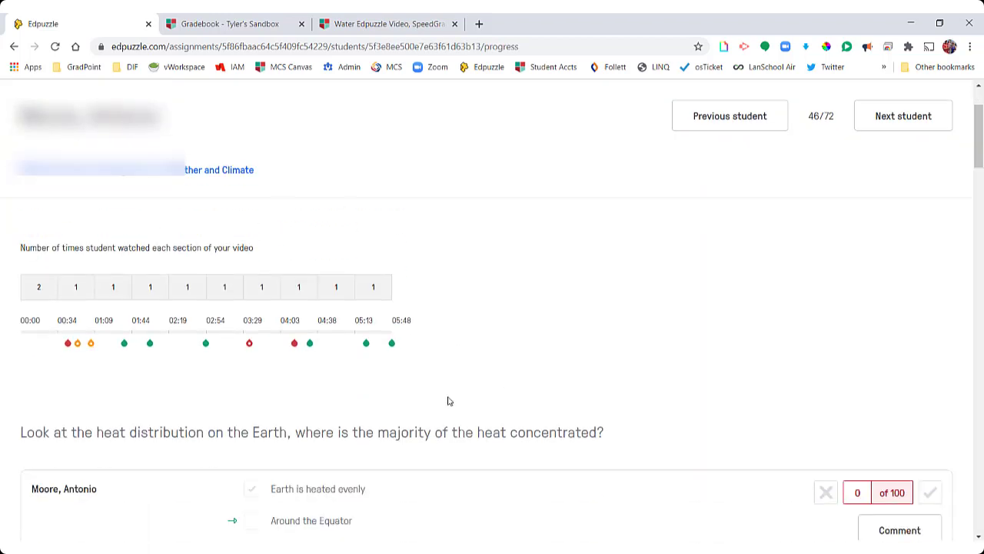
{"action": "scroll", "coordinate": [24, 300], "scroll_direction": "up", "scroll_amount": 2}
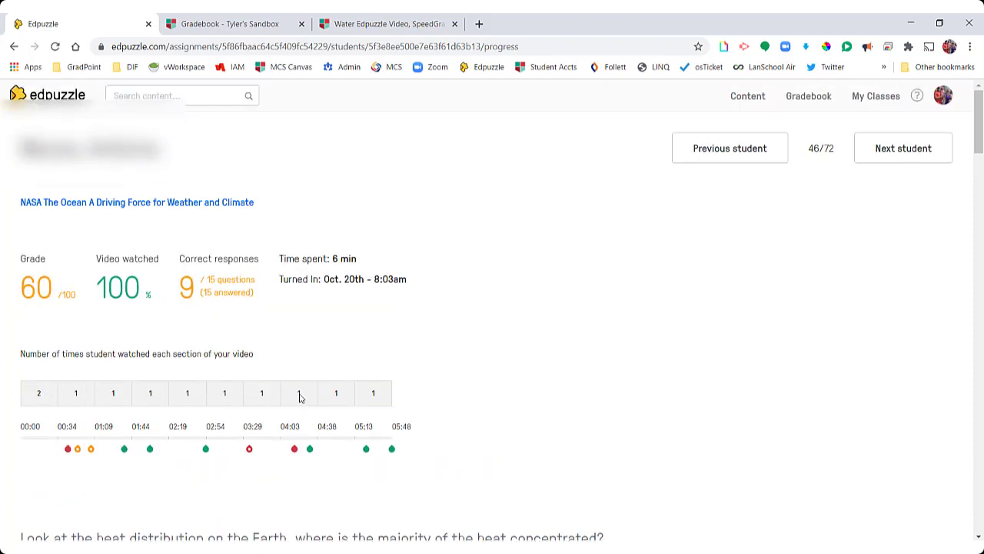
{"action": "scroll", "coordinate": [527, 417], "scroll_direction": "down", "scroll_amount": 2}
{"action": "scroll", "coordinate": [229, 417], "scroll_direction": "up", "scroll_amount": 2}
{"action": "scroll", "coordinate": [514, 439], "scroll_direction": "down", "scroll_amount": 6}
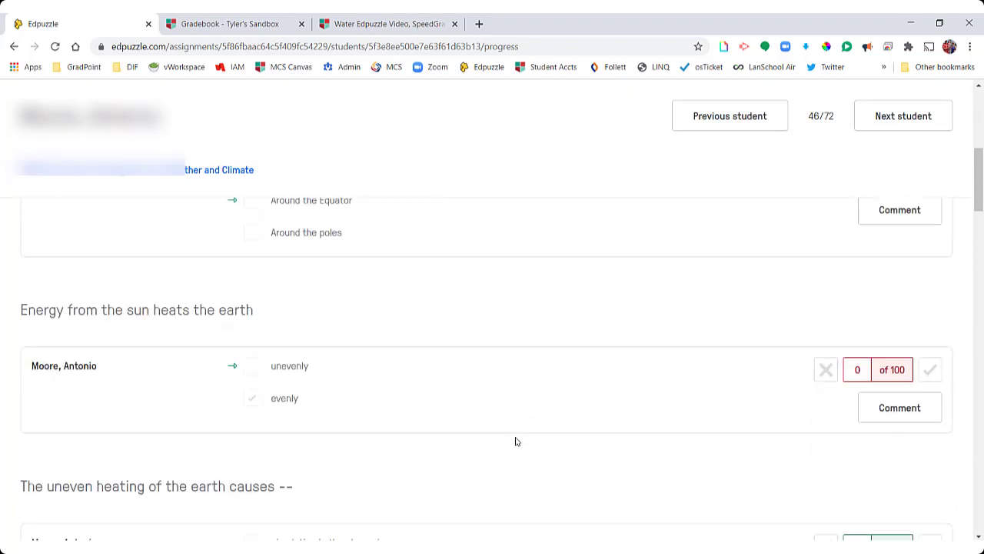
{"action": "scroll", "coordinate": [521, 445], "scroll_direction": "down", "scroll_amount": 6}
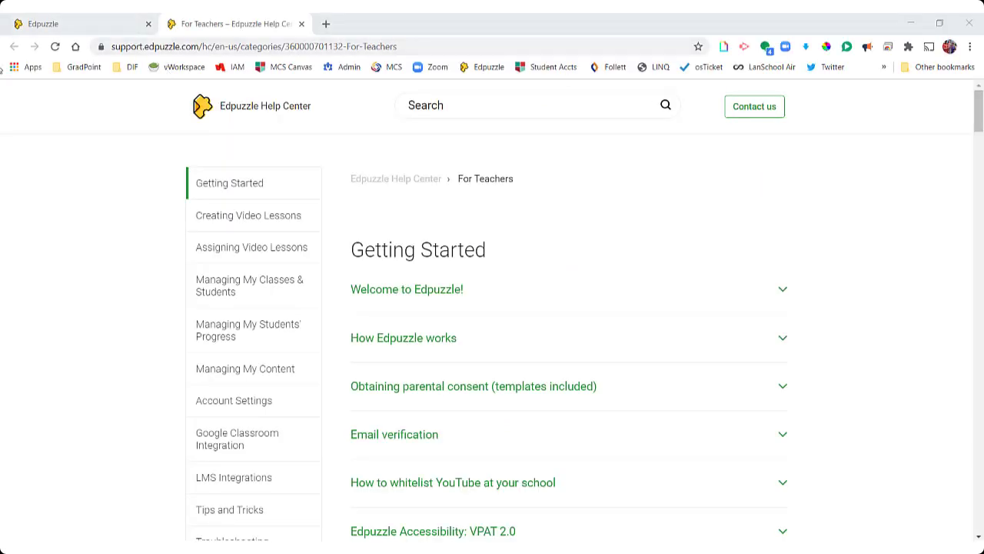
Step: Open the Edpuzzle Help Center from the Edpuzzle home page and browse the teacher articles up to Creating Video Lessons
{"action": "left_click", "coordinate": [75, 30]}
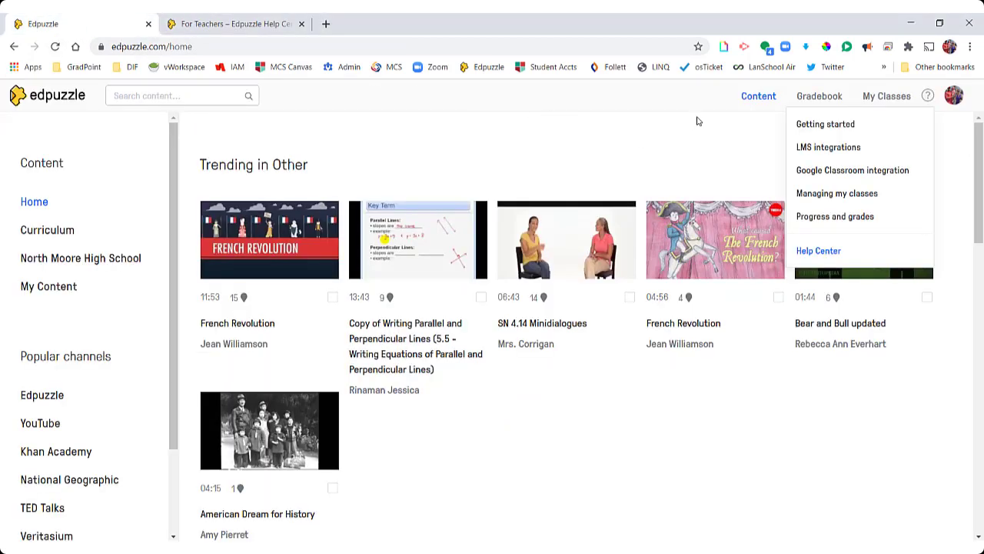
{"action": "left_click", "coordinate": [928, 96]}
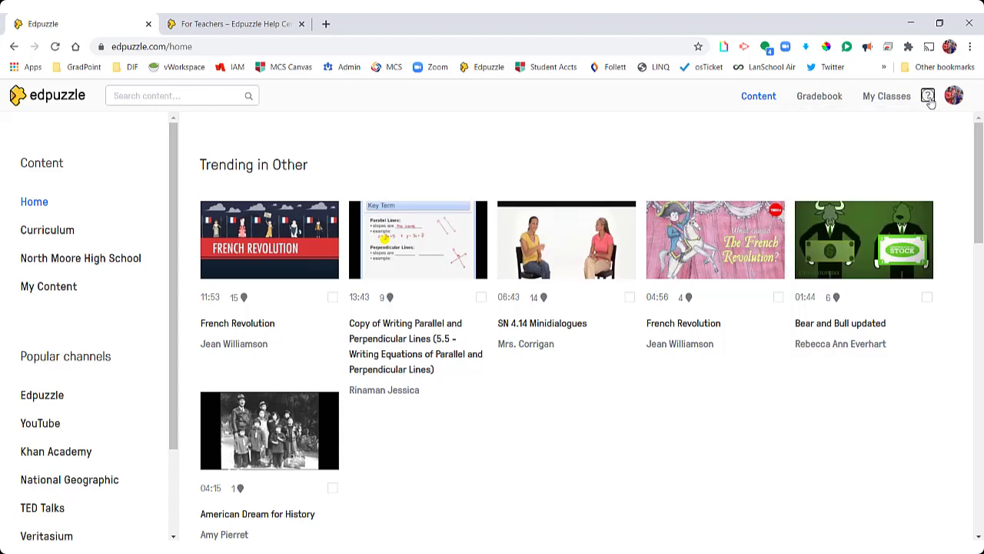
{"action": "left_click", "coordinate": [928, 96]}
{"action": "left_click", "coordinate": [848, 252]}
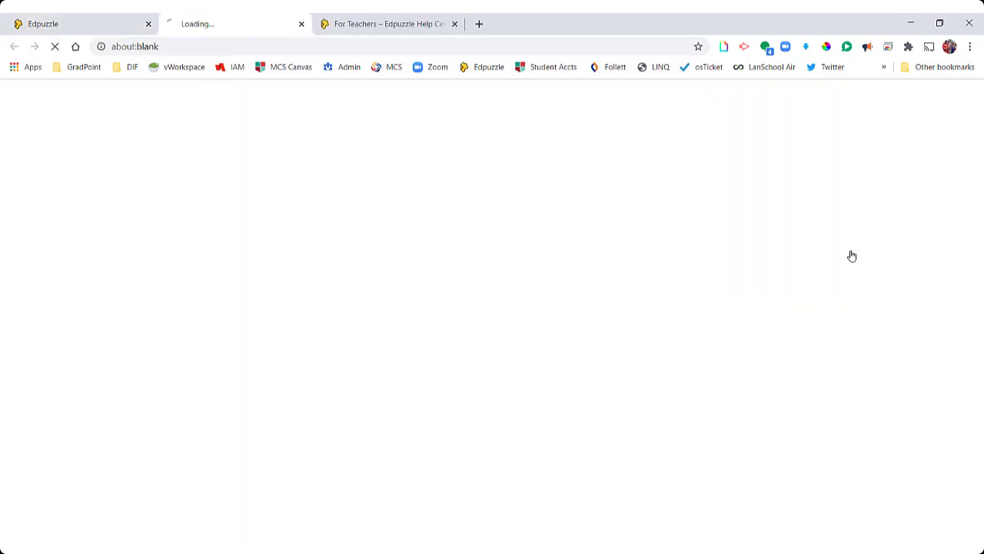
{"action": "scroll", "coordinate": [153, 328], "scroll_direction": "down", "scroll_amount": 5}
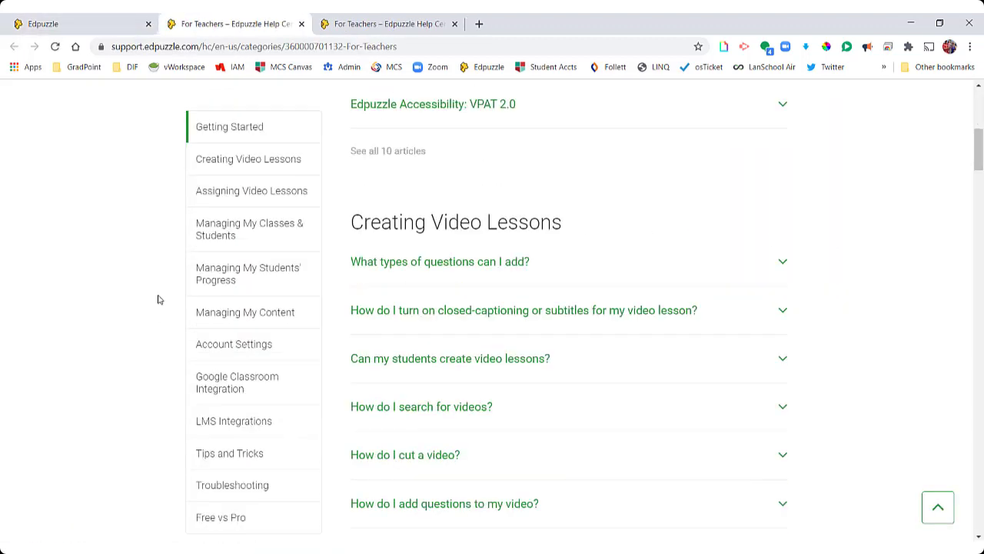
Step: Browse the For Teachers help articles from Creating Video Lessons through Account Settings and back to Getting Started
{"action": "scroll", "coordinate": [170, 239], "scroll_direction": "down", "scroll_amount": 9}
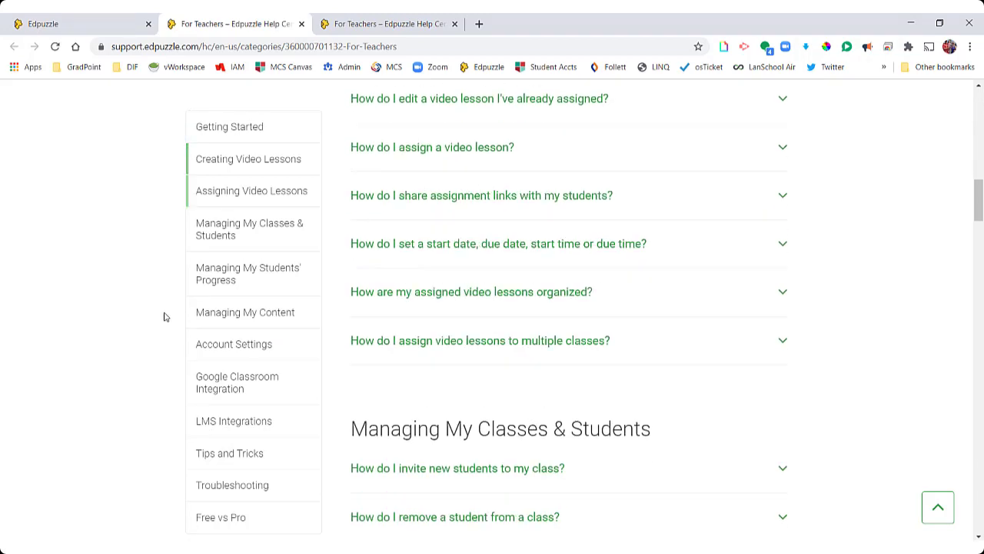
{"action": "scroll", "coordinate": [169, 323], "scroll_direction": "down", "scroll_amount": 10}
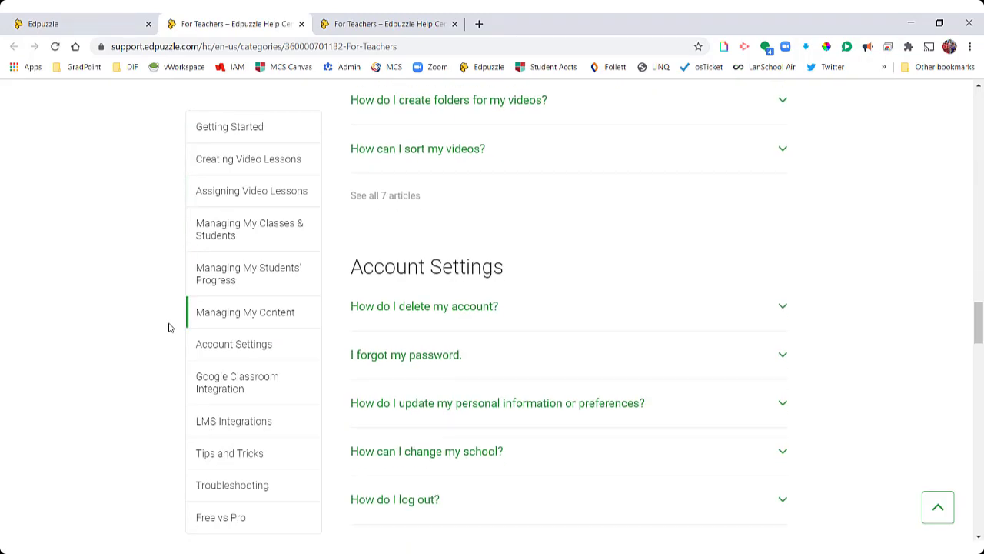
{"action": "scroll", "coordinate": [165, 346], "scroll_direction": "down", "scroll_amount": 8}
{"action": "scroll", "coordinate": [162, 352], "scroll_direction": "up", "scroll_amount": 18}
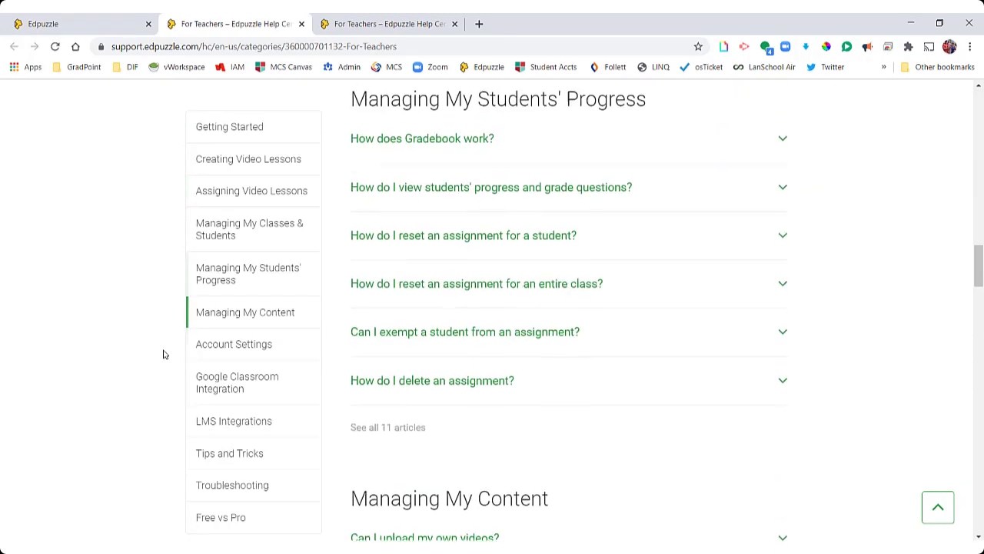
{"action": "scroll", "coordinate": [163, 354], "scroll_direction": "up", "scroll_amount": 15}
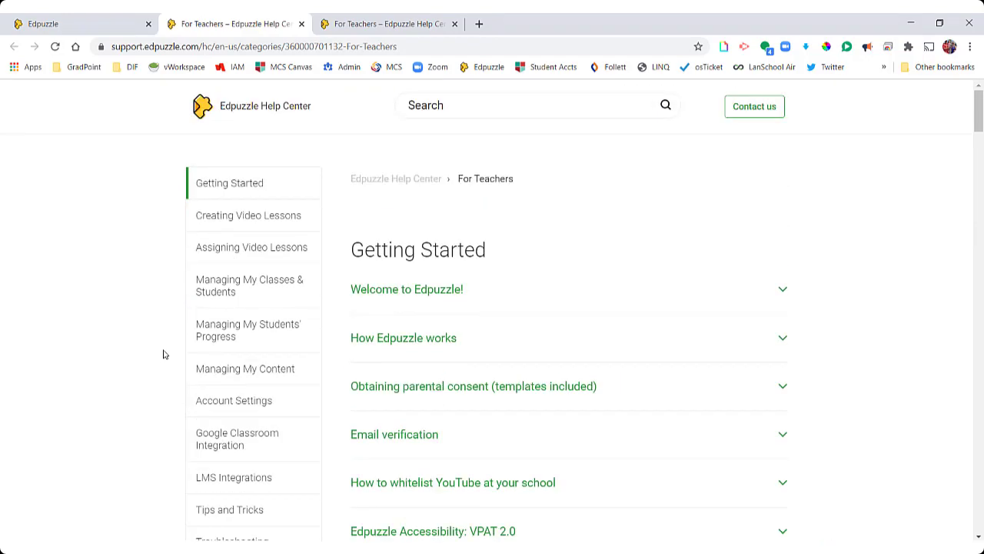
{"action": "scroll", "coordinate": [162, 361], "scroll_direction": "down", "scroll_amount": 15}
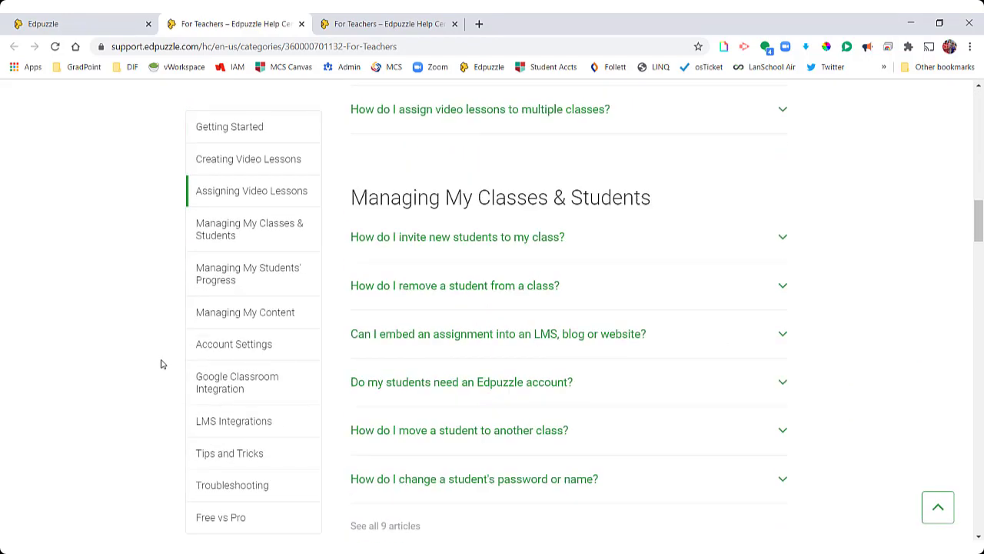
{"action": "scroll", "coordinate": [162, 364], "scroll_direction": "down", "scroll_amount": 6}
{"action": "scroll", "coordinate": [162, 364], "scroll_direction": "up", "scroll_amount": 18}
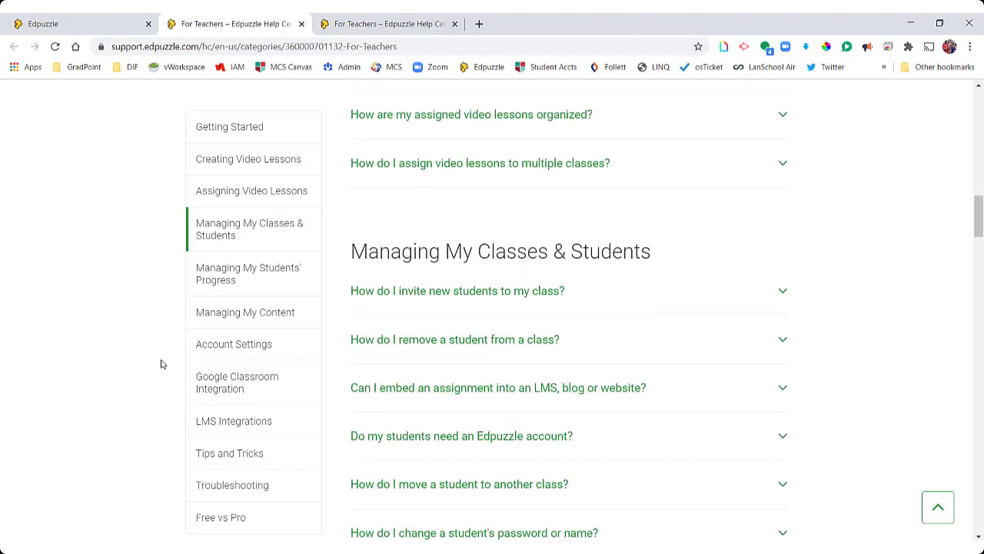
{"action": "scroll", "coordinate": [162, 363], "scroll_direction": "up", "scroll_amount": 2}
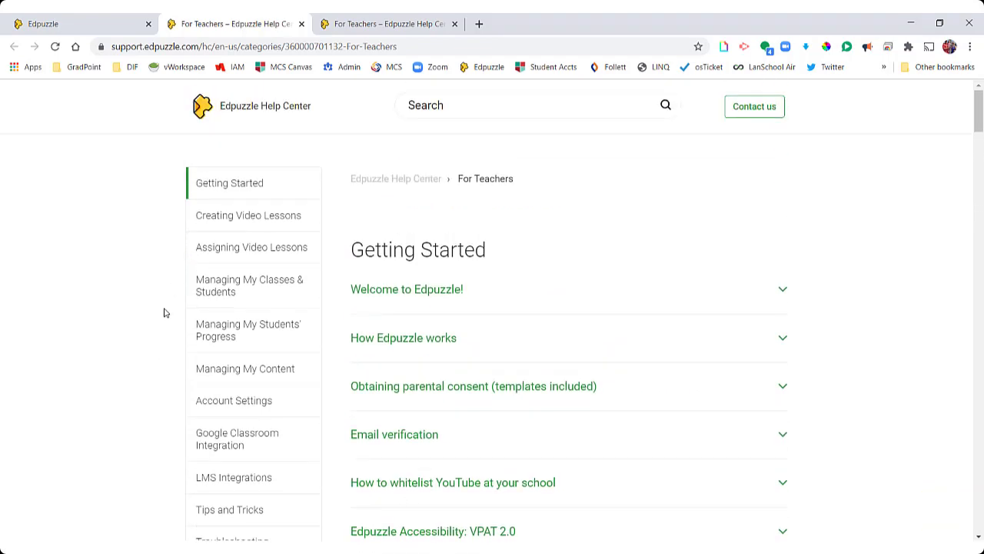
{"action": "scroll", "coordinate": [164, 313], "scroll_direction": "down", "scroll_amount": 2}
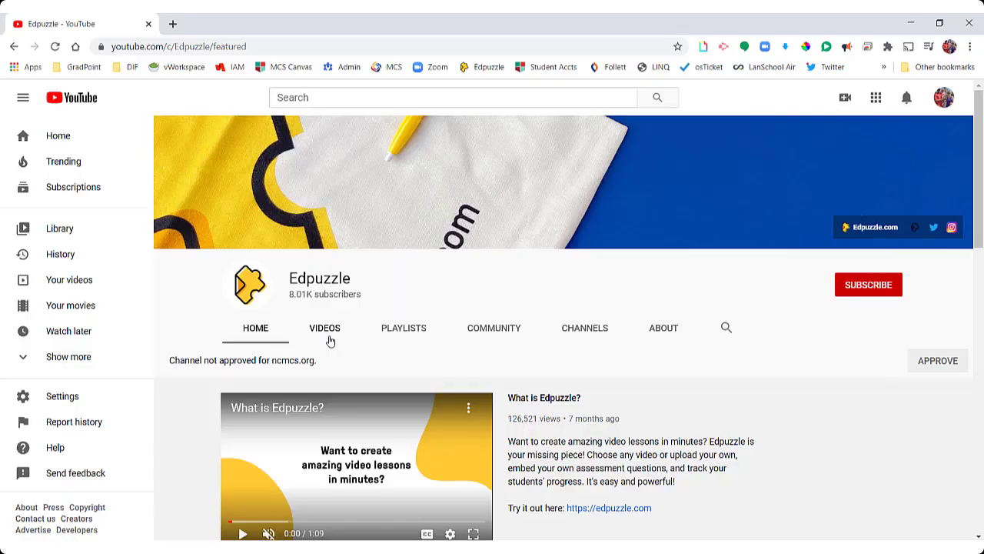
Step: Browse the uploaded videos and the created playlists on Edpuzzle's YouTube channel
{"action": "left_click", "coordinate": [337, 339]}
{"action": "scroll", "coordinate": [435, 392], "scroll_direction": "down", "scroll_amount": 7}
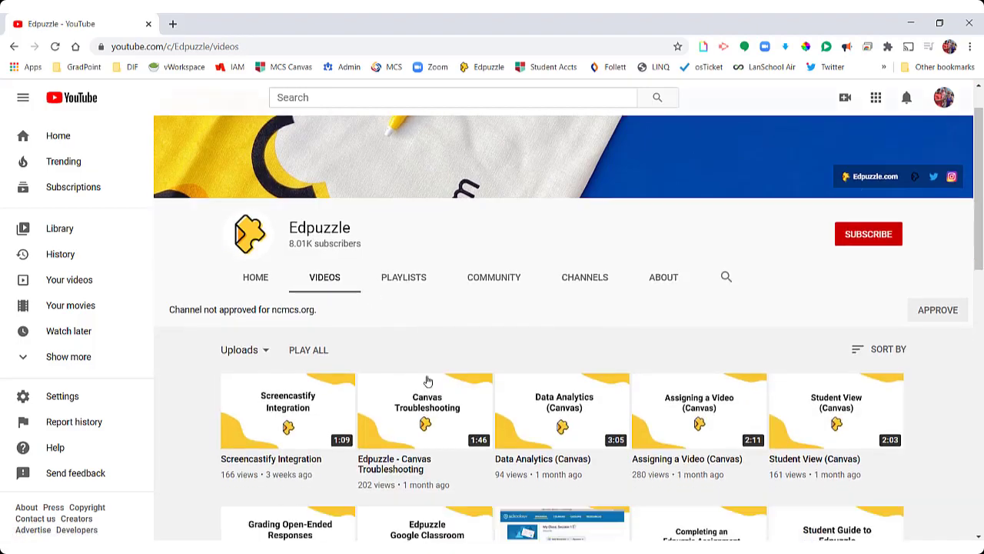
{"action": "scroll", "coordinate": [460, 436], "scroll_direction": "up", "scroll_amount": 8}
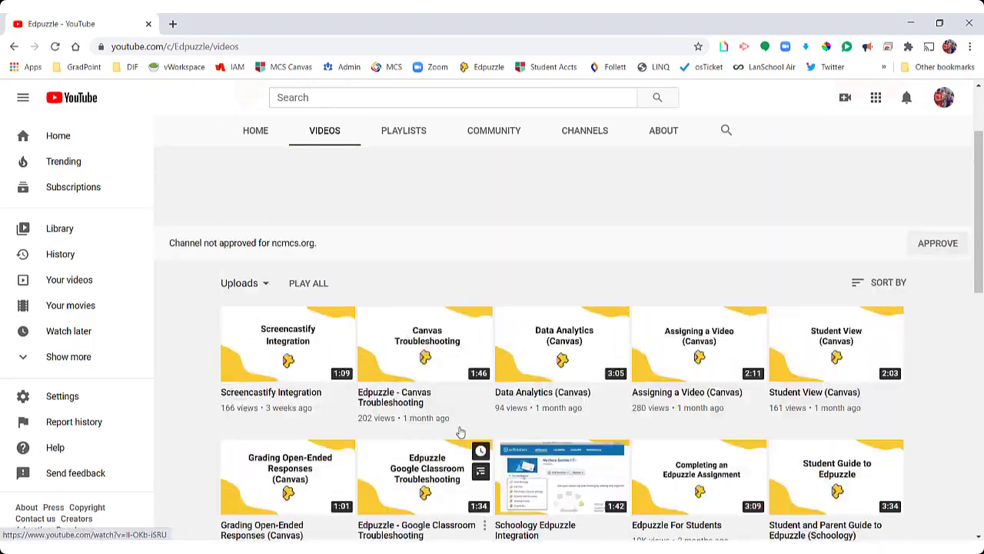
{"action": "left_click", "coordinate": [406, 221]}
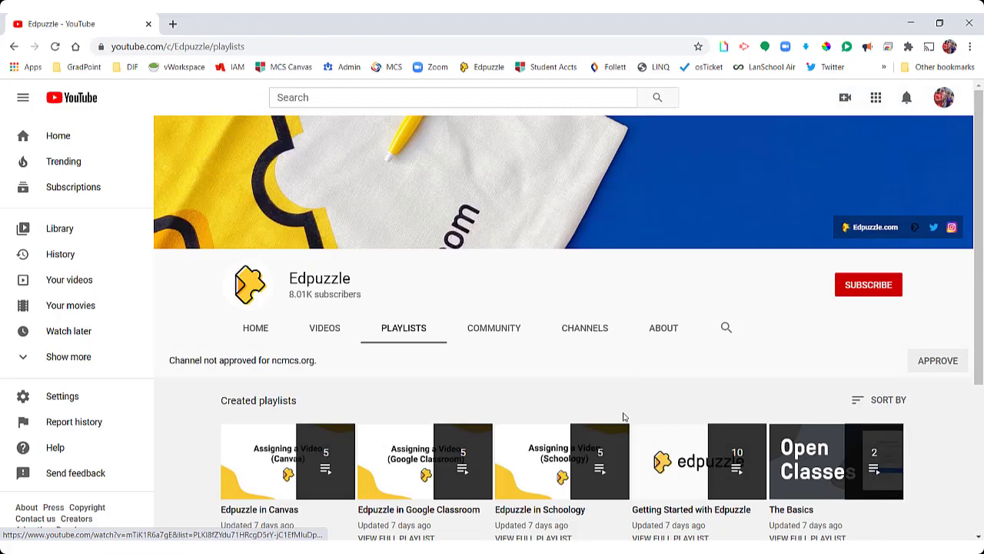
{"action": "scroll", "coordinate": [621, 417], "scroll_direction": "down", "scroll_amount": 3}
{"action": "scroll", "coordinate": [625, 427], "scroll_direction": "up", "scroll_amount": 3}
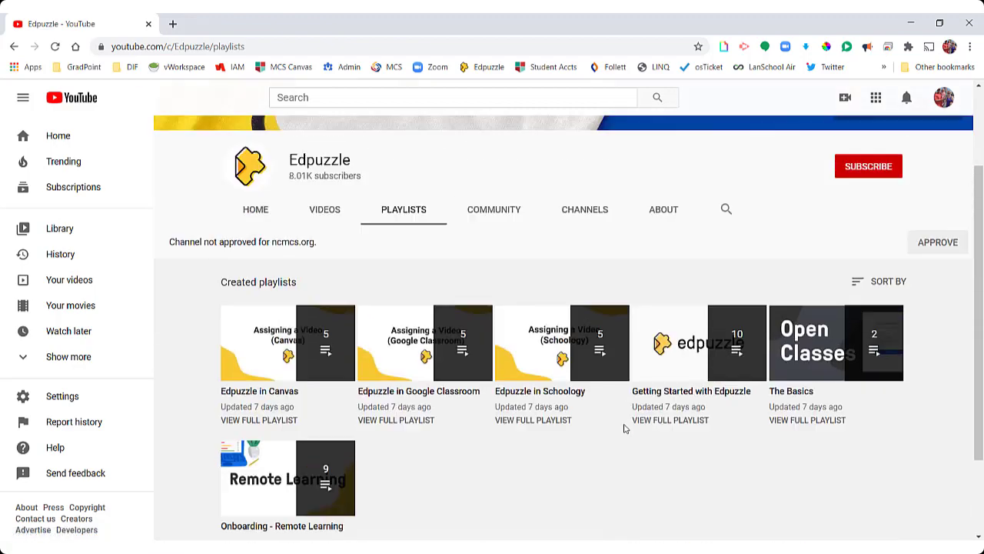
Step: Return to the YouTube channel's uploaded videos and look through the tutorials and subject-teacher videos
{"action": "left_click", "coordinate": [326, 222]}
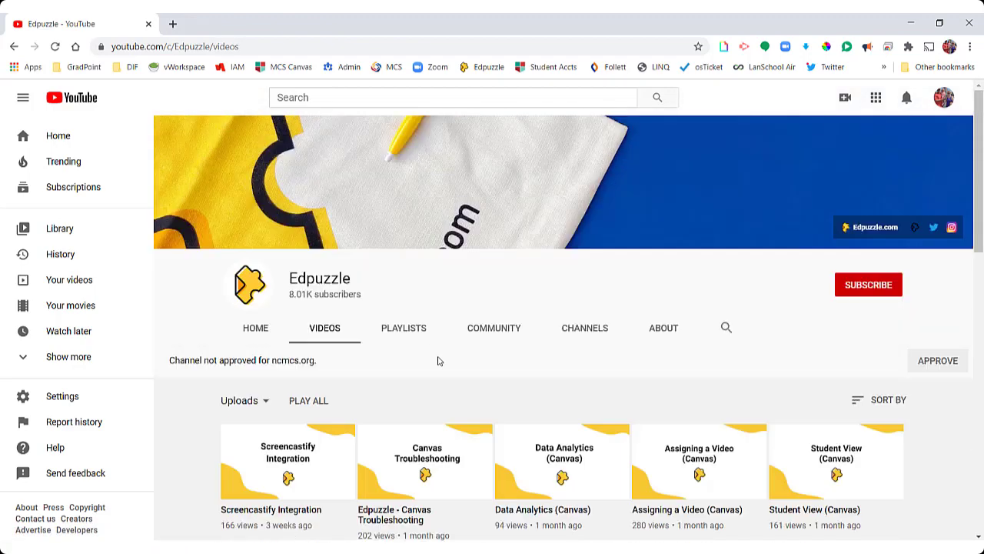
{"action": "scroll", "coordinate": [439, 374], "scroll_direction": "down", "scroll_amount": 1}
{"action": "scroll", "coordinate": [442, 376], "scroll_direction": "down", "scroll_amount": 2}
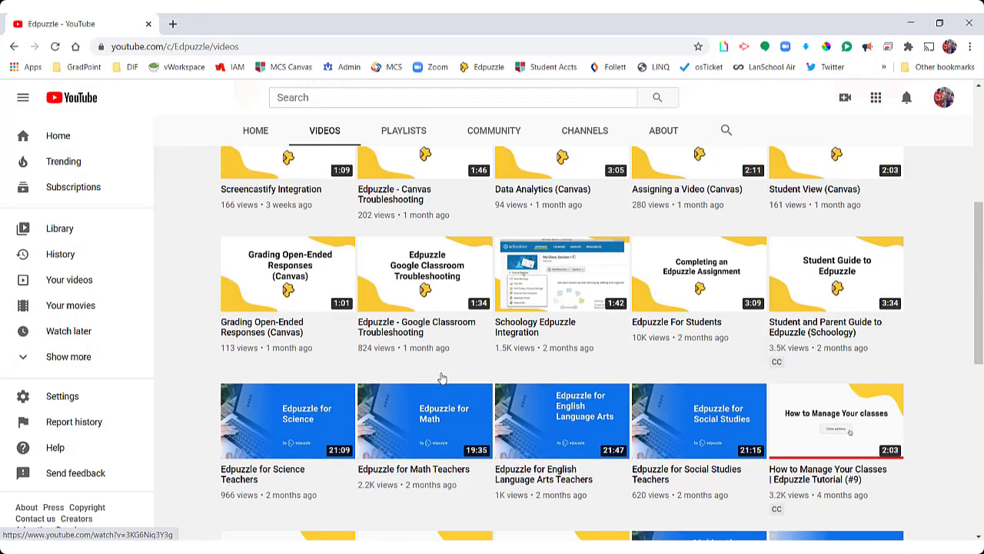
{"action": "scroll", "coordinate": [940, 437], "scroll_direction": "down", "scroll_amount": 1}
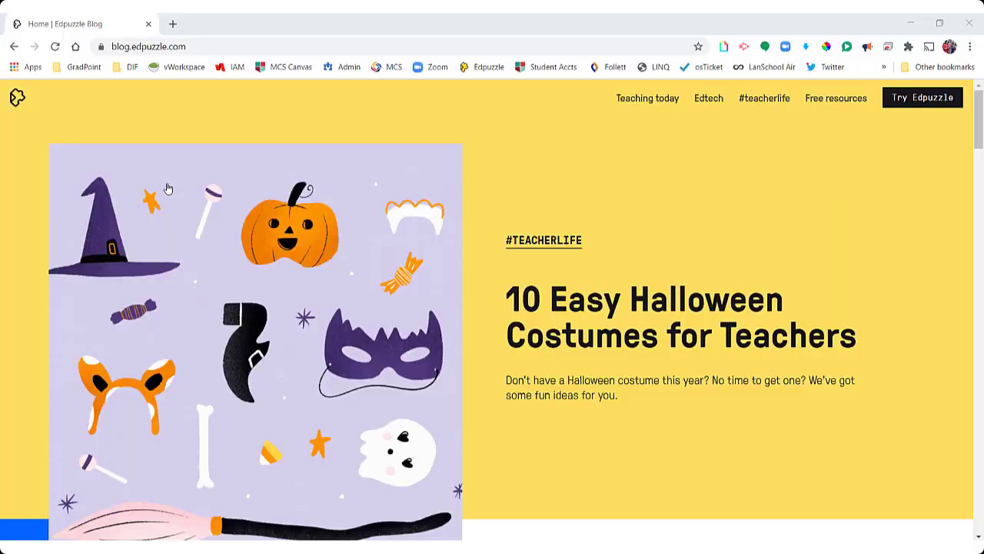
Step: Show the Teaching today category of the Edpuzzle blog, and browse the Edtech articles
{"action": "left_click", "coordinate": [643, 105]}
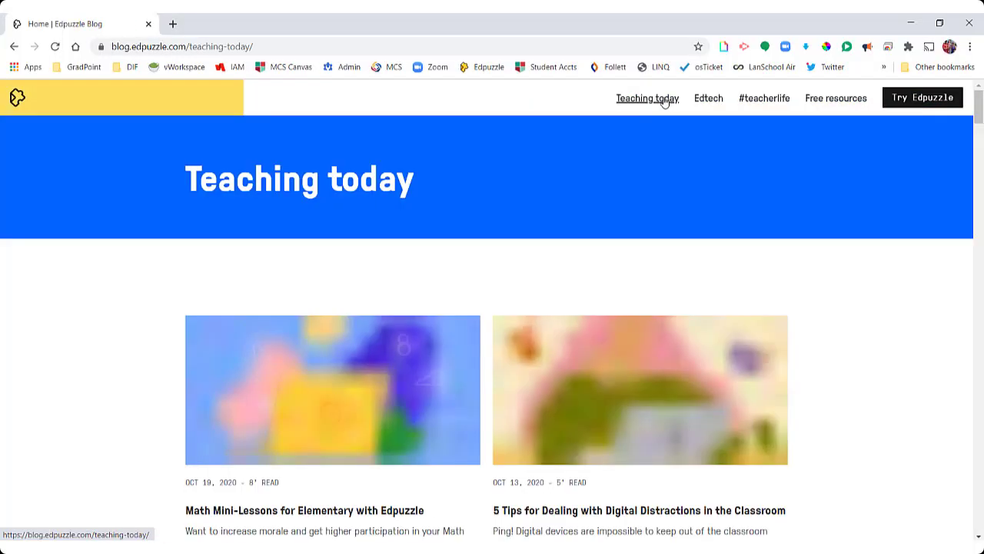
{"action": "left_click", "coordinate": [713, 103]}
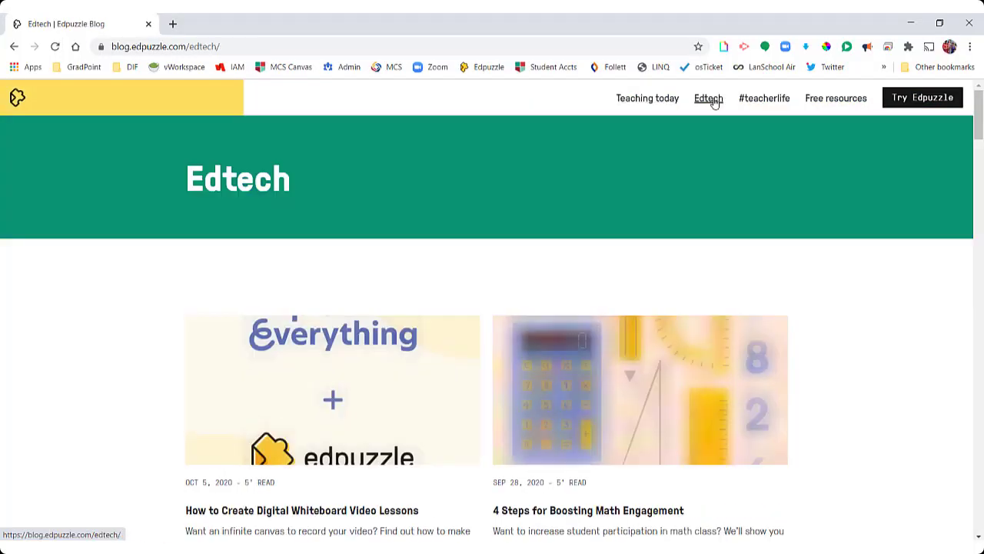
{"action": "scroll", "coordinate": [830, 366], "scroll_direction": "down", "scroll_amount": 8}
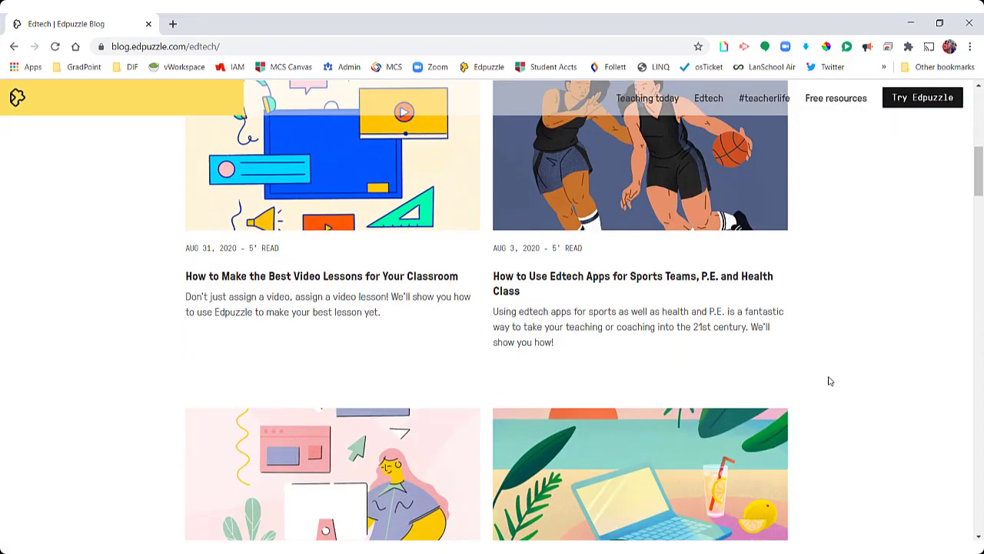
{"action": "scroll", "coordinate": [815, 307], "scroll_direction": "up", "scroll_amount": 8}
Step: Browse the #teacherlife articles on the Edpuzzle blog and open the Free resources category
{"action": "left_click", "coordinate": [763, 107]}
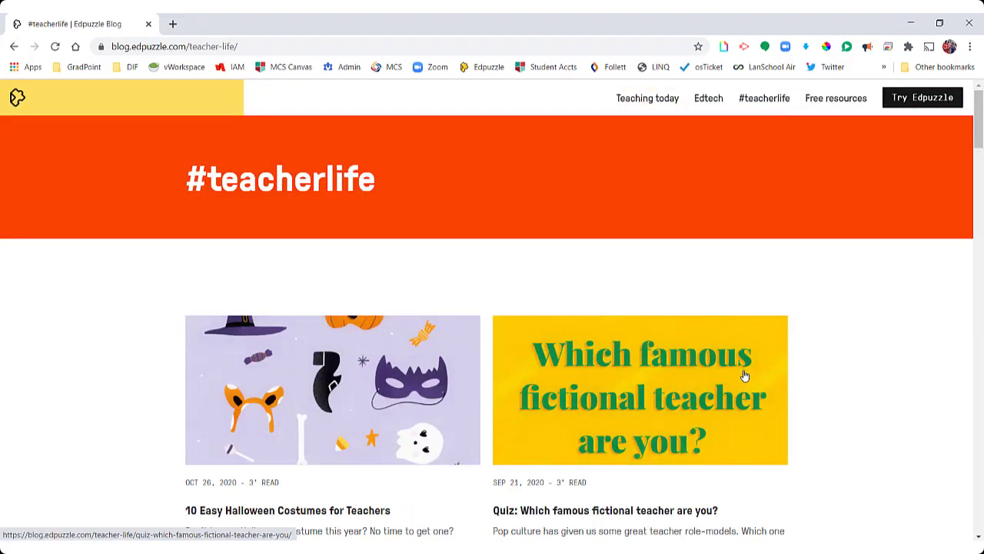
{"action": "scroll", "coordinate": [743, 374], "scroll_direction": "down", "scroll_amount": 10}
{"action": "scroll", "coordinate": [759, 417], "scroll_direction": "up", "scroll_amount": 10}
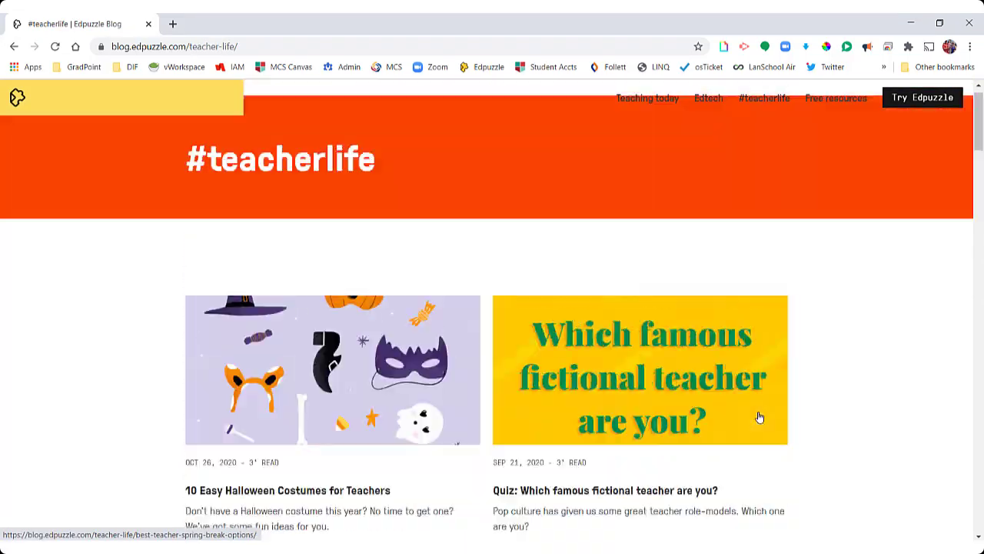
{"action": "left_click", "coordinate": [846, 97]}
{"action": "scroll", "coordinate": [767, 324], "scroll_direction": "down", "scroll_amount": 3}
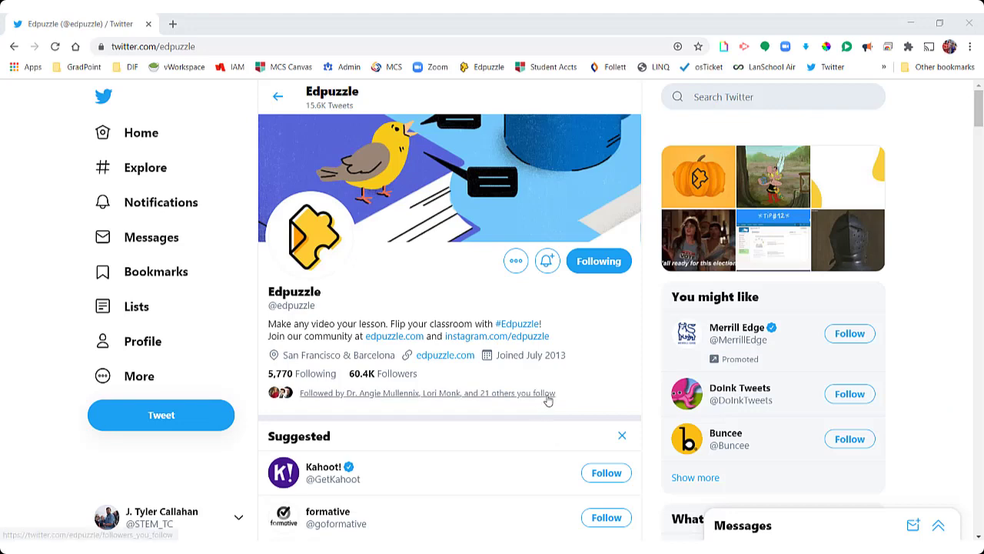
Step: Look through the pinned tweet, recent tweets and retweets on Edpuzzle's Twitter profile
{"action": "scroll", "coordinate": [549, 402], "scroll_direction": "down", "scroll_amount": 3}
{"action": "scroll", "coordinate": [549, 405], "scroll_direction": "down", "scroll_amount": 6}
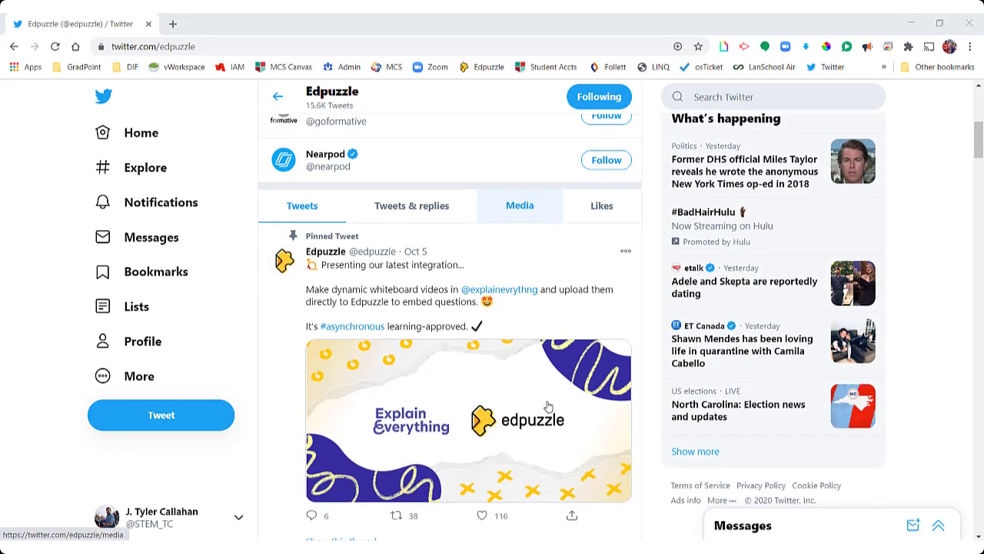
{"action": "scroll", "coordinate": [549, 415], "scroll_direction": "down", "scroll_amount": 8}
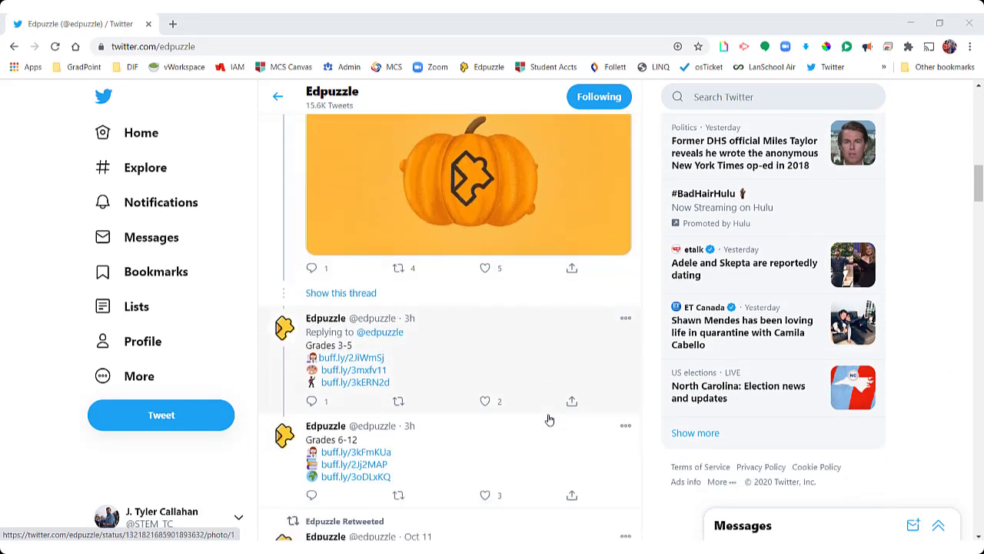
{"action": "scroll", "coordinate": [549, 435], "scroll_direction": "down", "scroll_amount": 10}
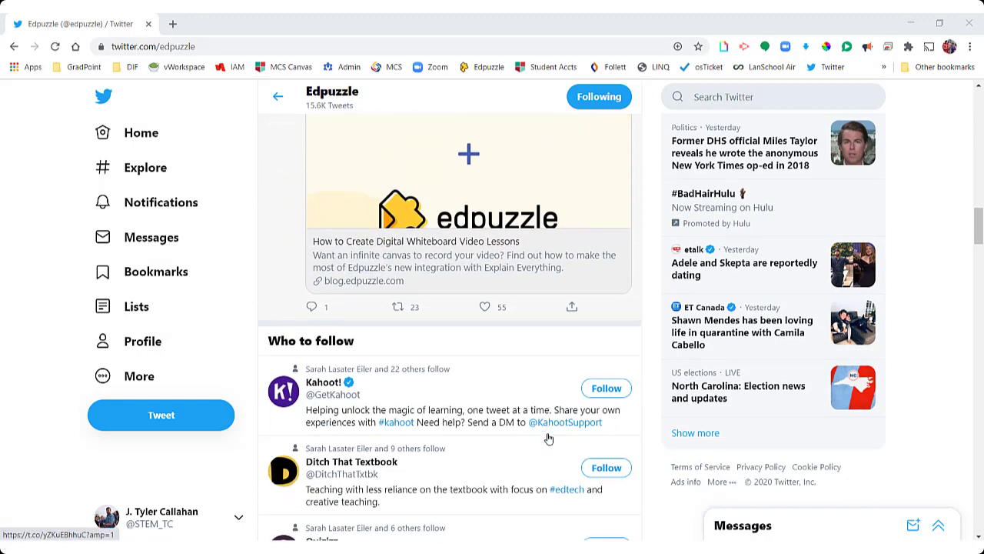
{"action": "scroll", "coordinate": [550, 442], "scroll_direction": "down", "scroll_amount": 10}
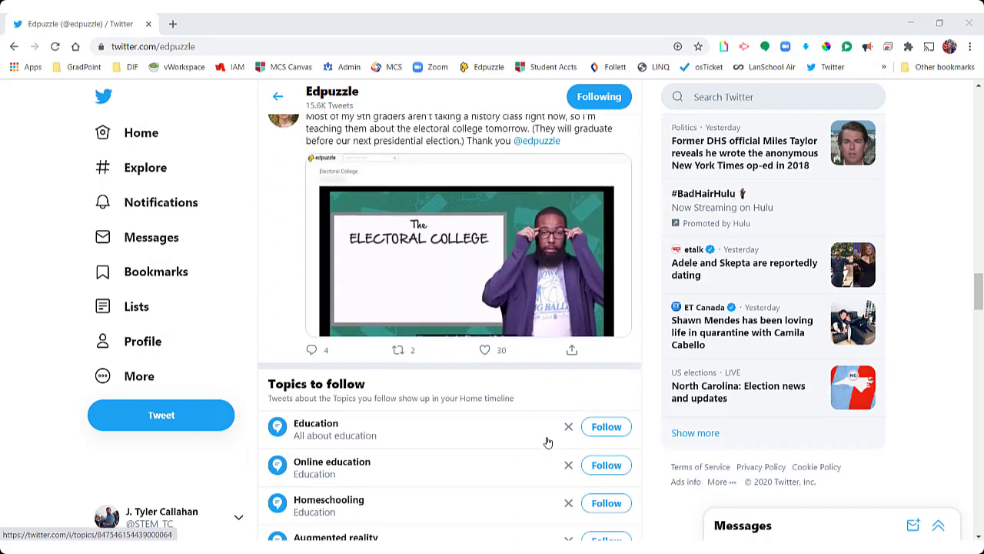
{"action": "scroll", "coordinate": [548, 445], "scroll_direction": "down", "scroll_amount": 4}
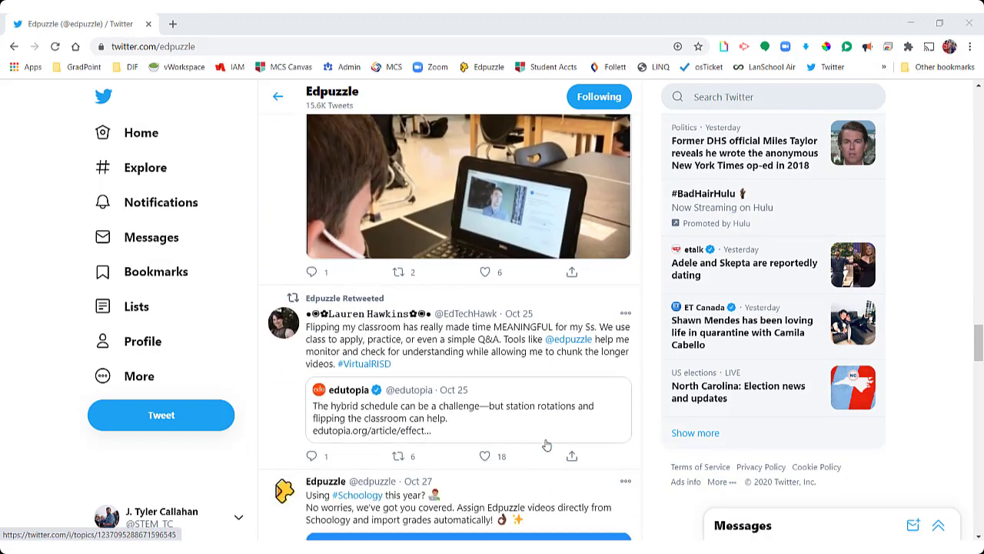
{"action": "scroll", "coordinate": [546, 446], "scroll_direction": "down", "scroll_amount": 5}
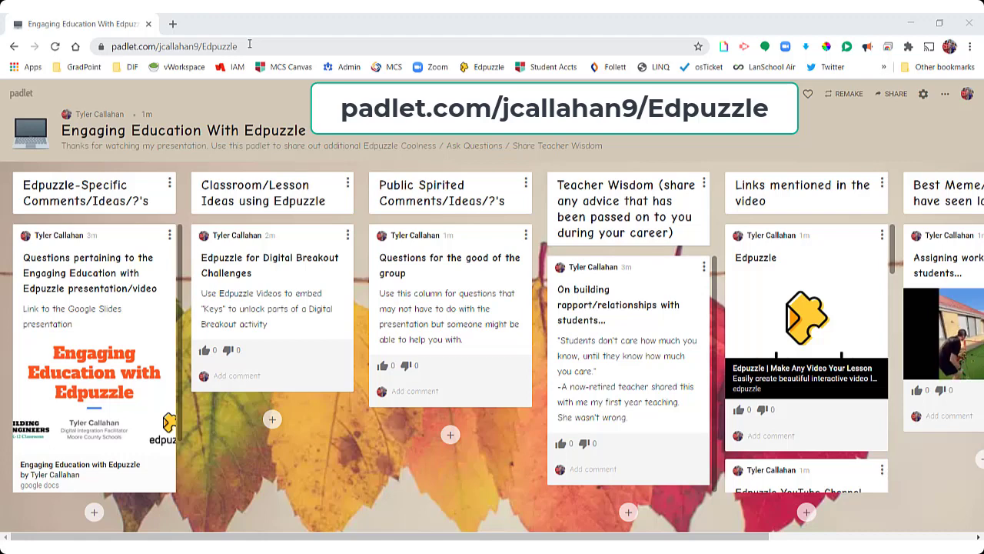
Step: Highlight the Engaging Education With Edpuzzle Padlet's web address and examine its columns, including the posts under Links mentioned in the video
{"action": "left_click_drag", "start_coordinate": [250, 45], "coordinate": [102, 40]}
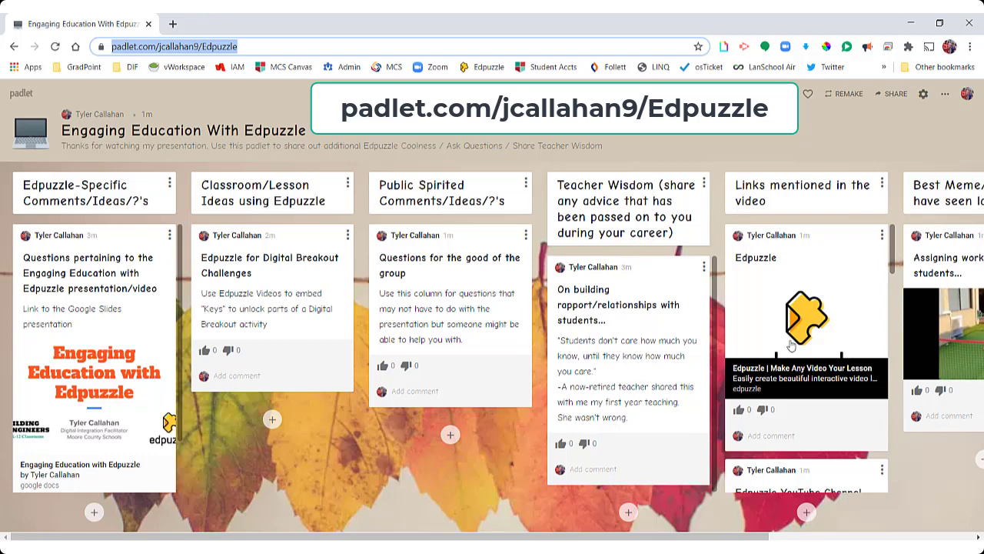
{"action": "left_click", "coordinate": [624, 538]}
{"action": "left_click_drag", "start_coordinate": [623, 538], "coordinate": [728, 539]}
{"action": "scroll", "coordinate": [684, 385], "scroll_direction": "down", "scroll_amount": 8}
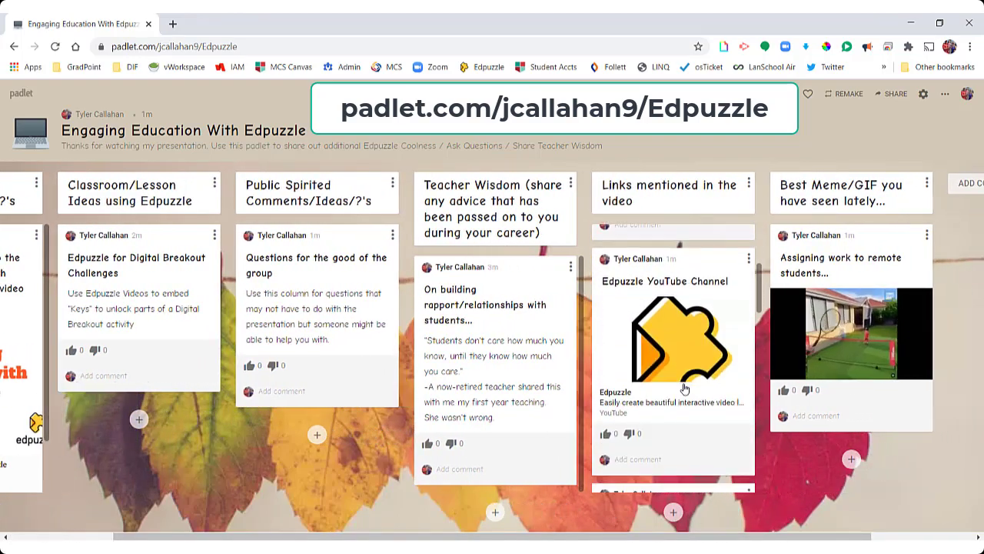
{"action": "scroll", "coordinate": [680, 422], "scroll_direction": "down", "scroll_amount": 3}
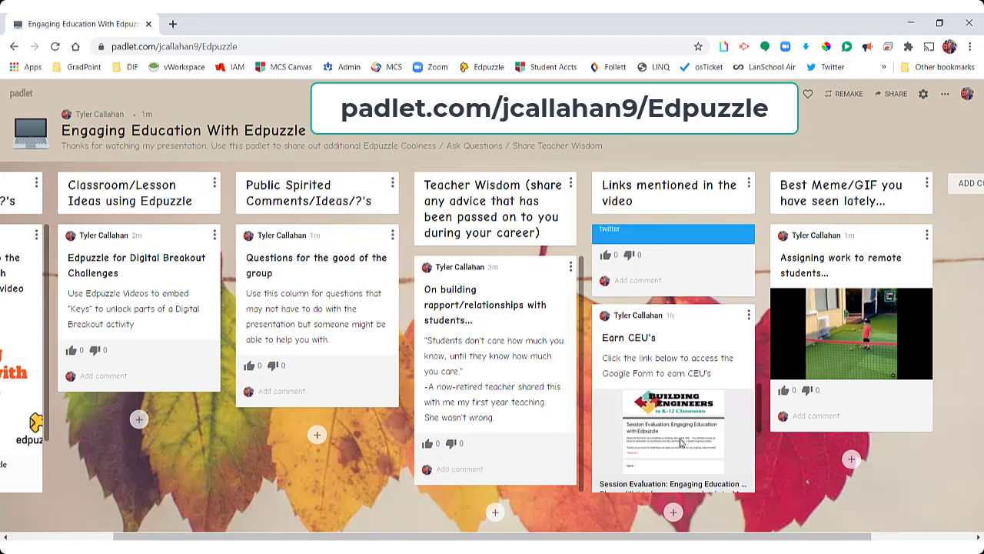
{"action": "scroll", "coordinate": [680, 431], "scroll_direction": "up", "scroll_amount": 10}
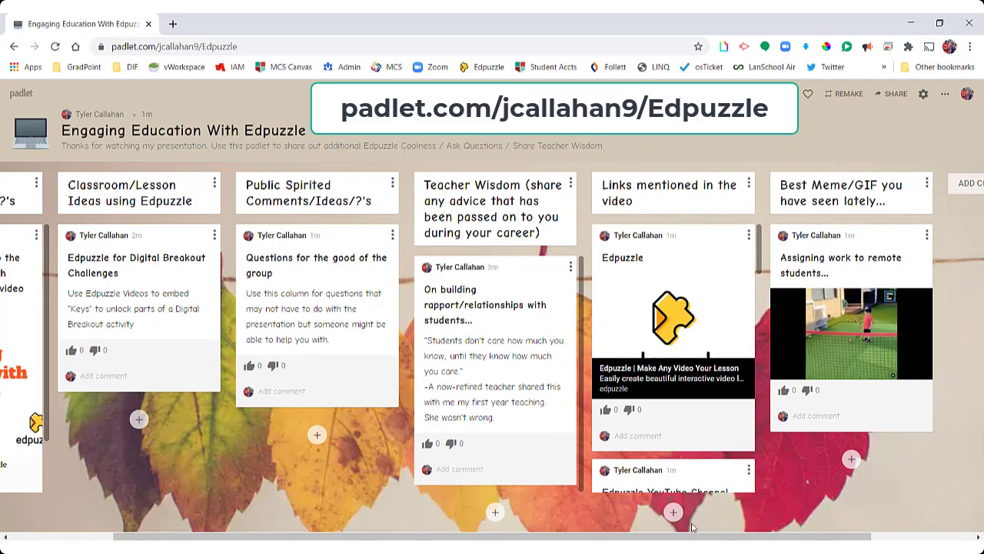
{"action": "scroll", "coordinate": [681, 442], "scroll_direction": "right", "scroll_amount": 1}
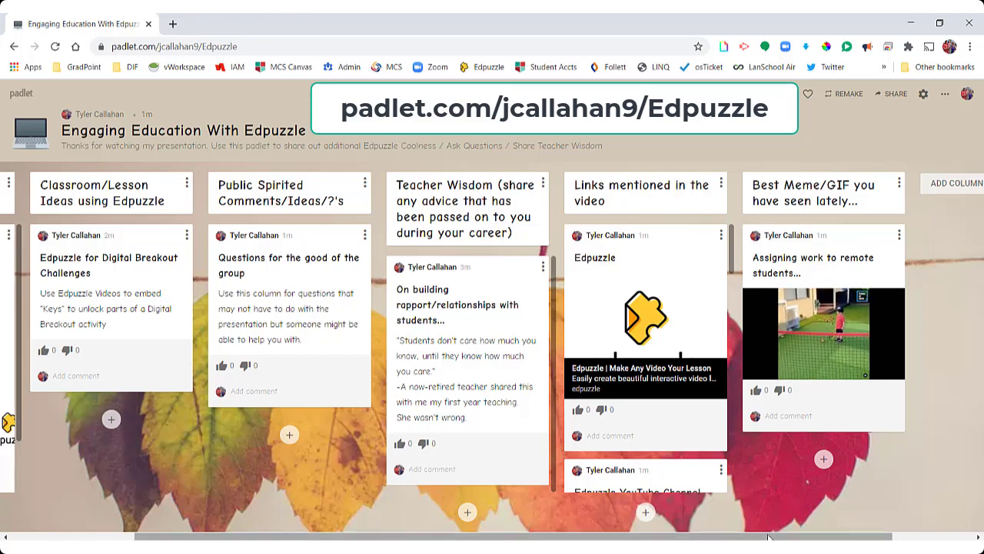
{"action": "left_click_drag", "start_coordinate": [764, 536], "coordinate": [641, 537]}
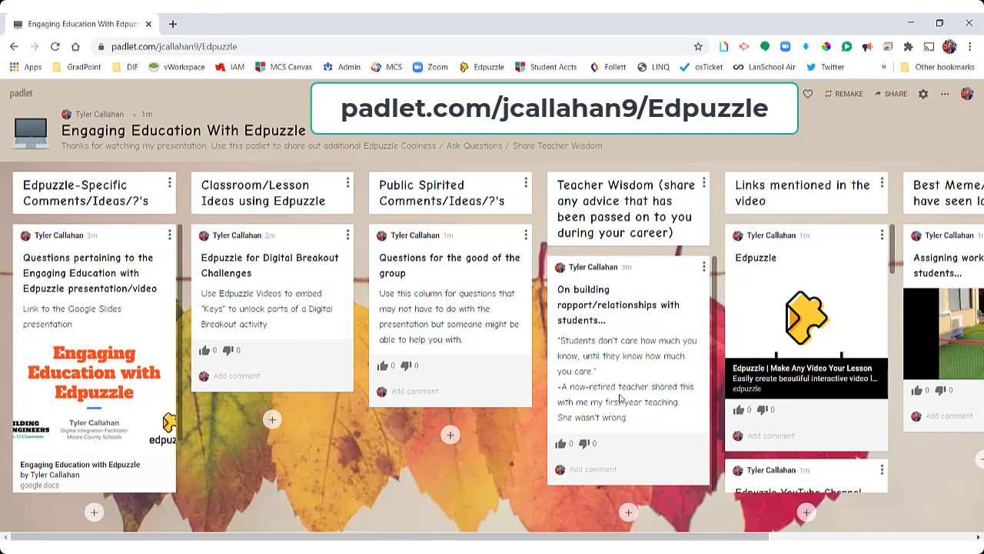
Step: Start a blank post in the Edpuzzle-Specific Comments/Ideas/?'s column, enter its body field, and discard the post
{"action": "left_click", "coordinate": [94, 514]}
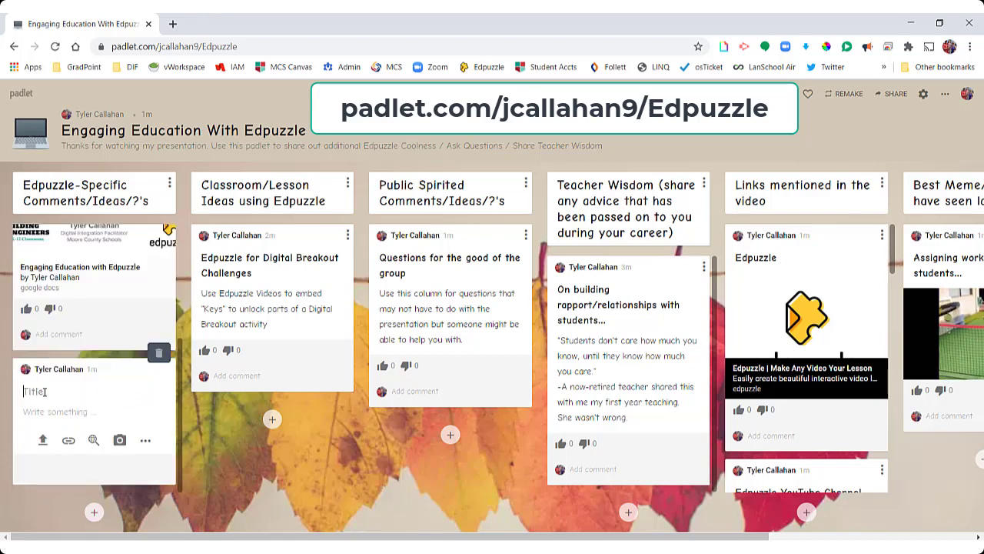
{"action": "left_click", "coordinate": [49, 415]}
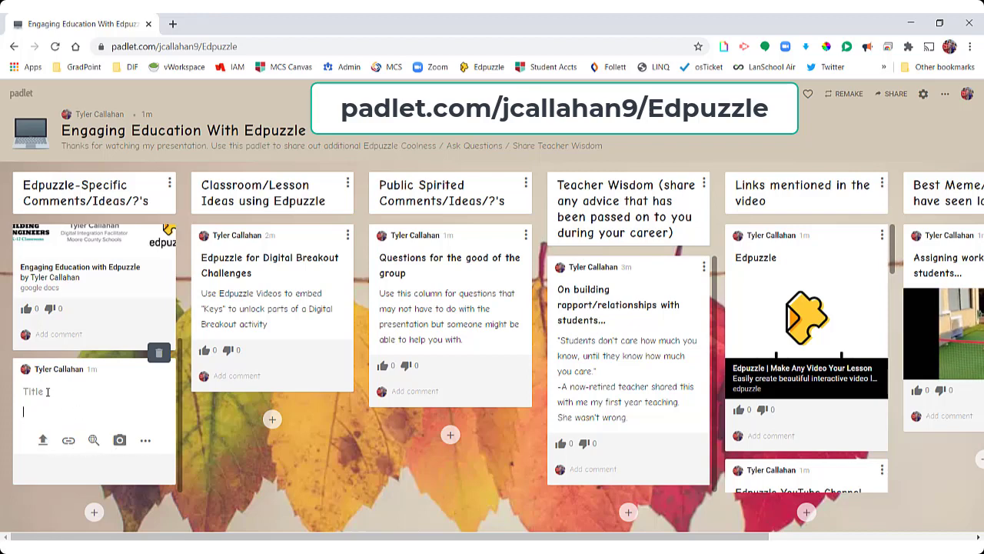
{"action": "left_click", "coordinate": [158, 354]}
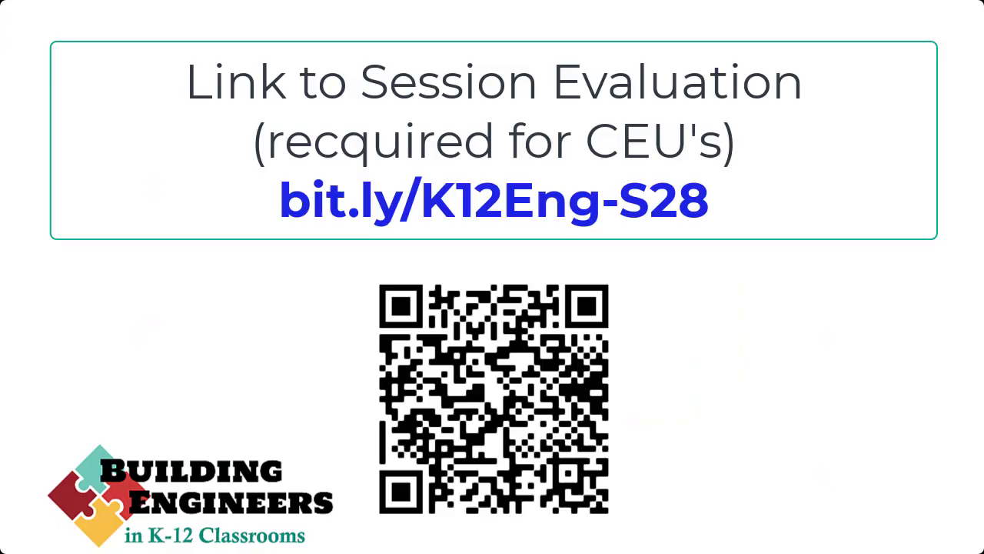